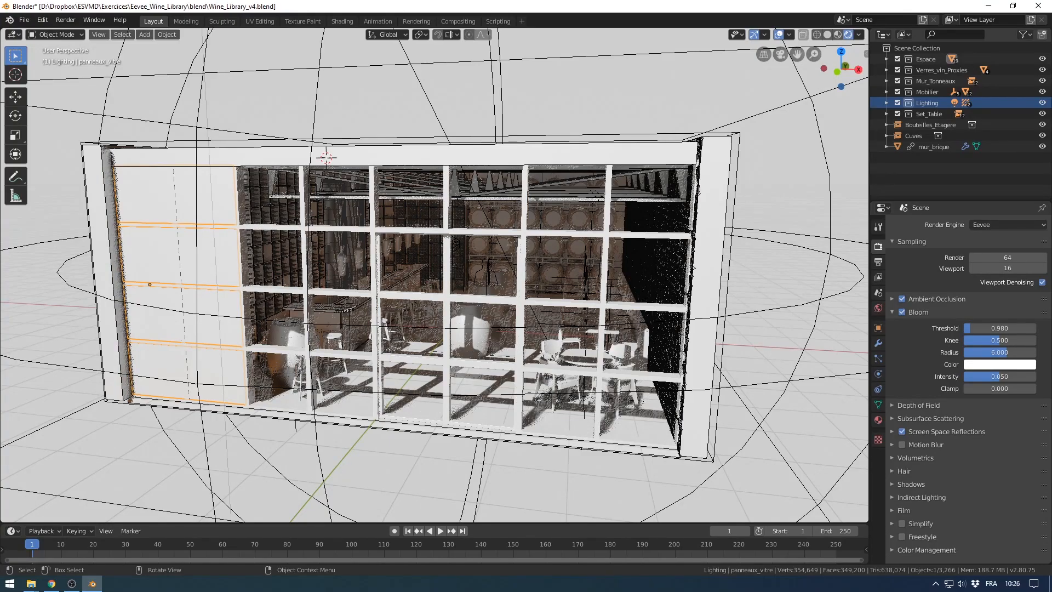
# Step: Examine the wine bar interior from outside and inside, covering the barrels, bar counter, dining tables and brick wall
pyautogui.scroll(5, 434, 273)
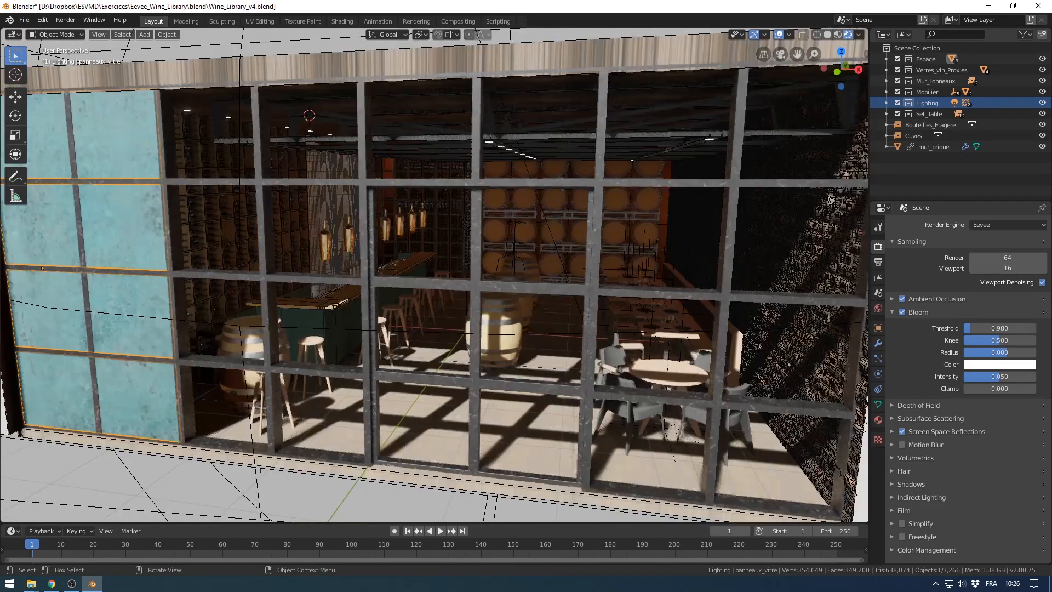
pyautogui.scroll(4, 435, 274)
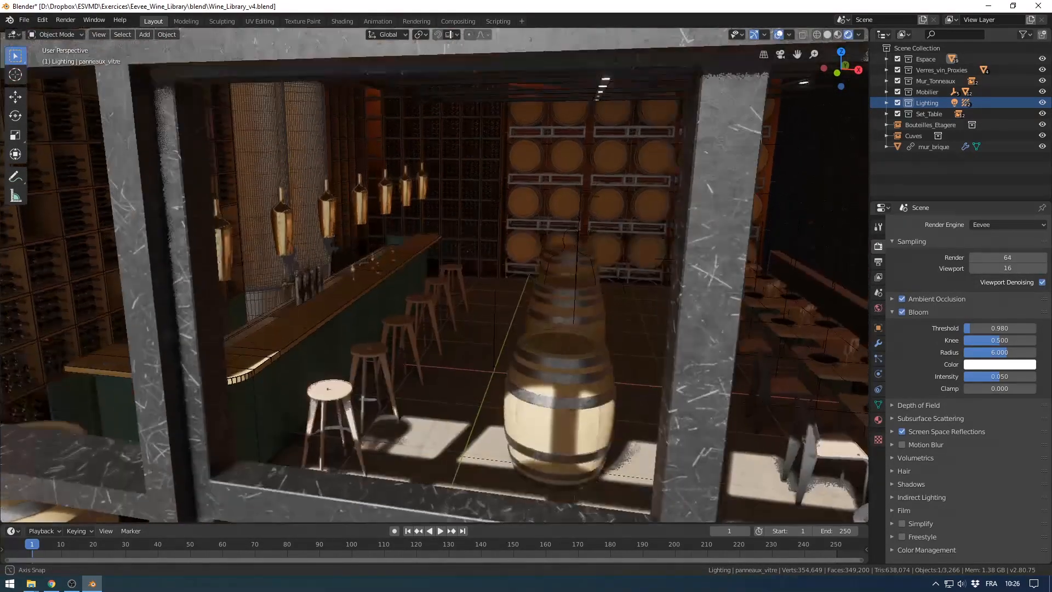
pyautogui.scroll(3, 435, 274)
pyautogui.keyDown('shift'); pyautogui.moveTo(434, 274); pyautogui.dragTo(340, 285, button='middle'); pyautogui.keyUp('shift')
pyautogui.scroll(-3, 434, 274)
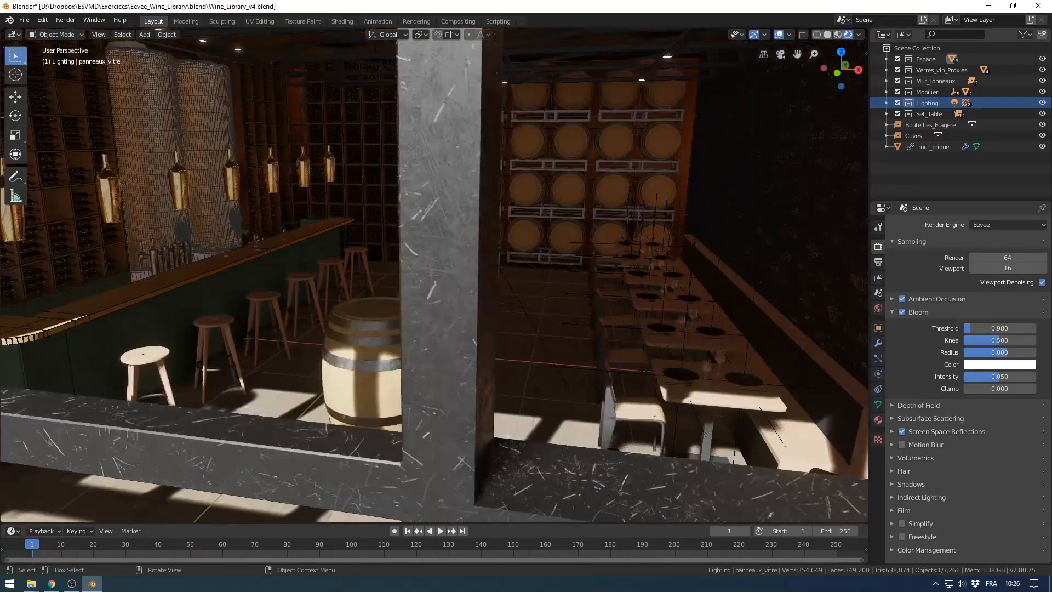
pyautogui.scroll(5, 435, 274)
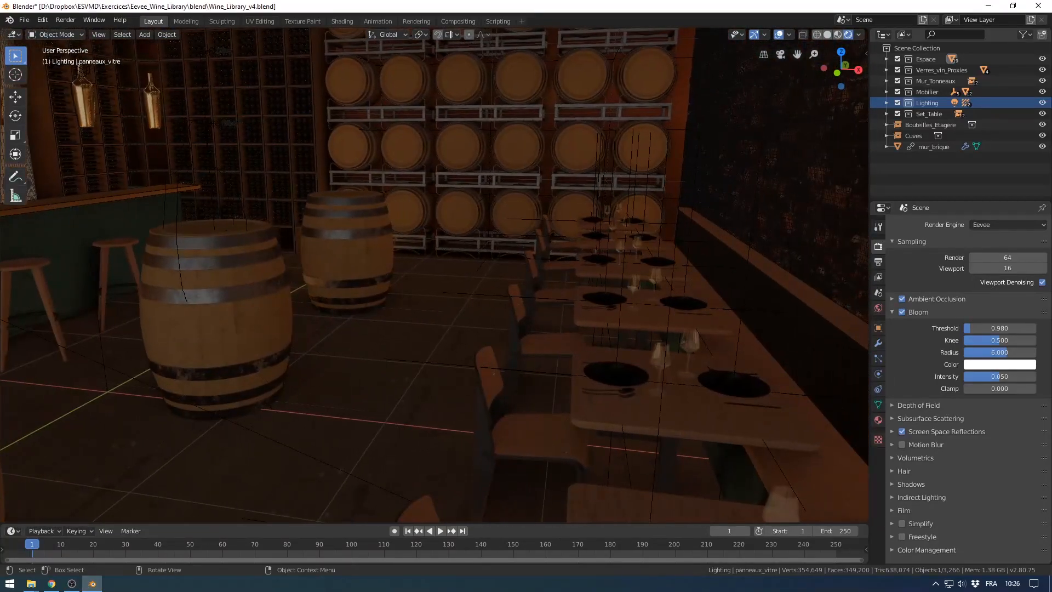
pyautogui.moveTo(493, 374); pyautogui.dragTo(523, 378, button='middle')
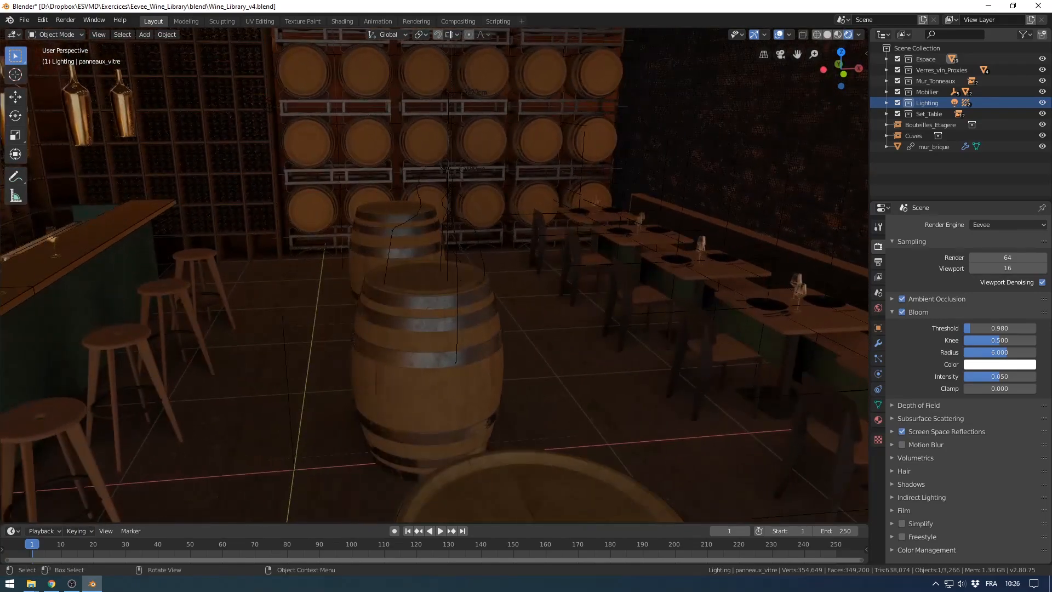
pyautogui.moveTo(535, 299); pyautogui.dragTo(549, 291, button='middle')
pyautogui.moveTo(601, 267); pyautogui.dragTo(576, 263, button='middle')
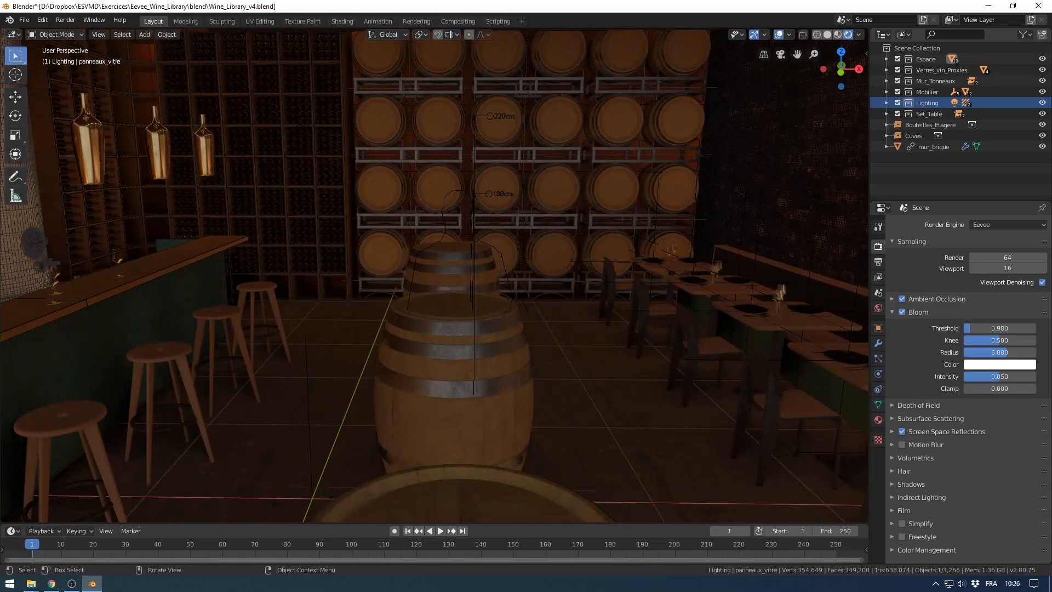
pyautogui.scroll(-6, 434, 274)
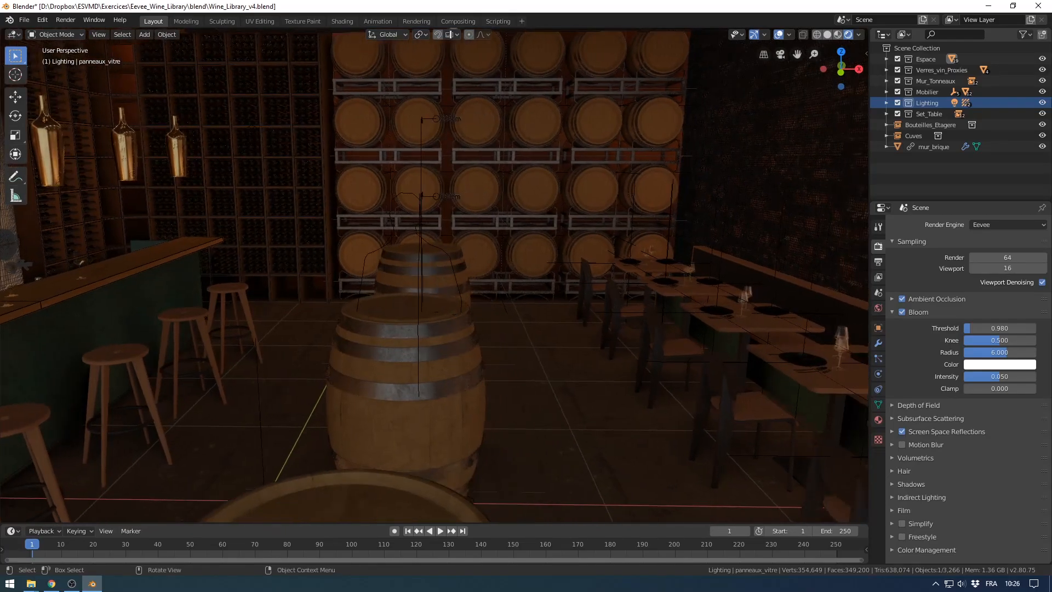
pyautogui.scroll(-4, 435, 274)
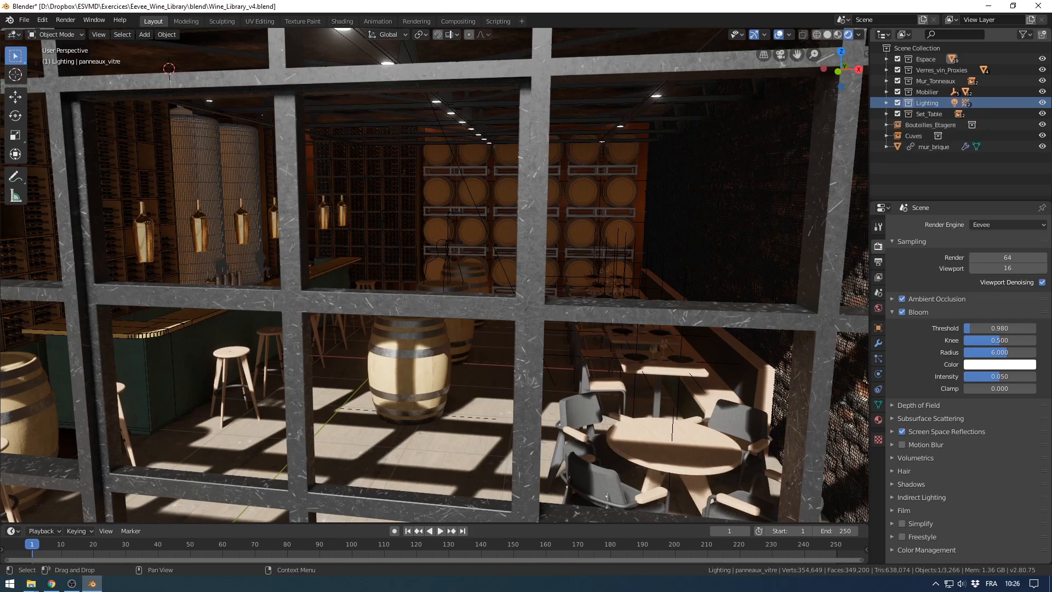
pyautogui.keyDown('shift'); pyautogui.moveTo(712, 246); pyautogui.dragTo(735, 215, button='middle'); pyautogui.keyUp('shift')
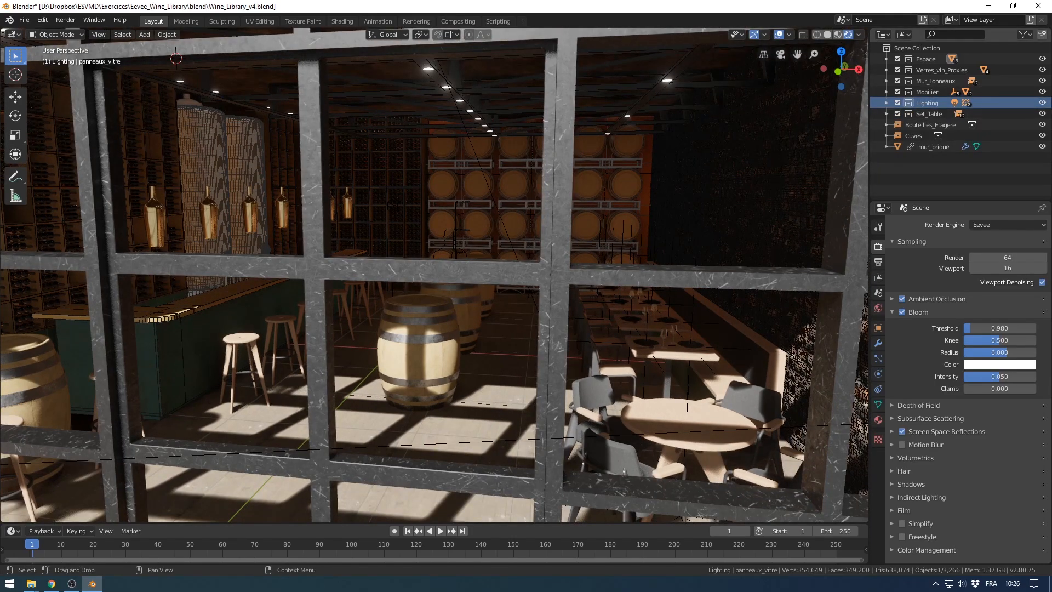
pyautogui.scroll(-3, 432, 274)
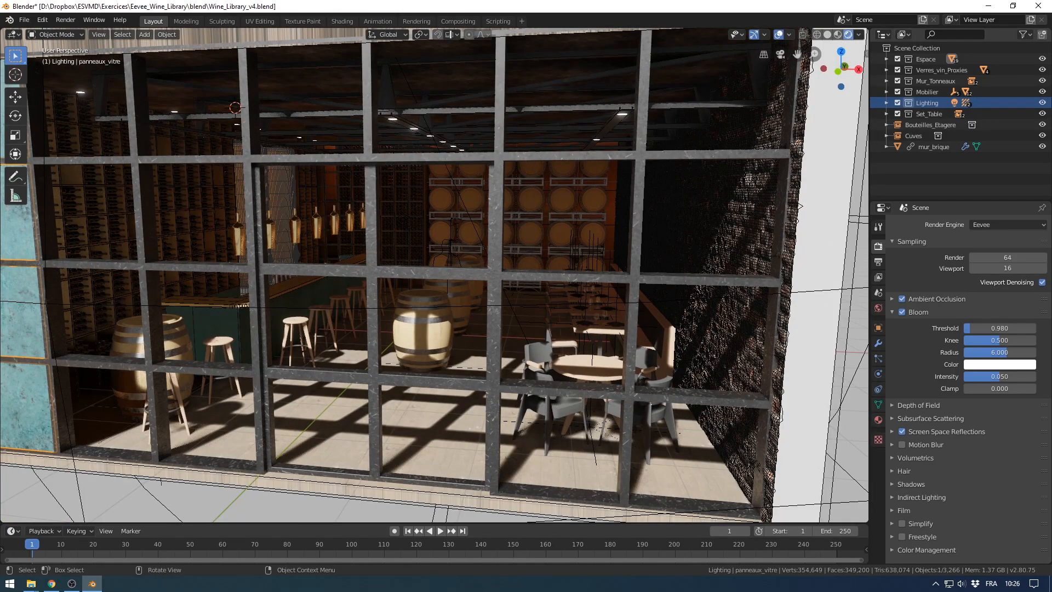
pyautogui.moveTo(433, 274); pyautogui.dragTo(510, 278, button='middle')
pyautogui.scroll(8, 456, 274)
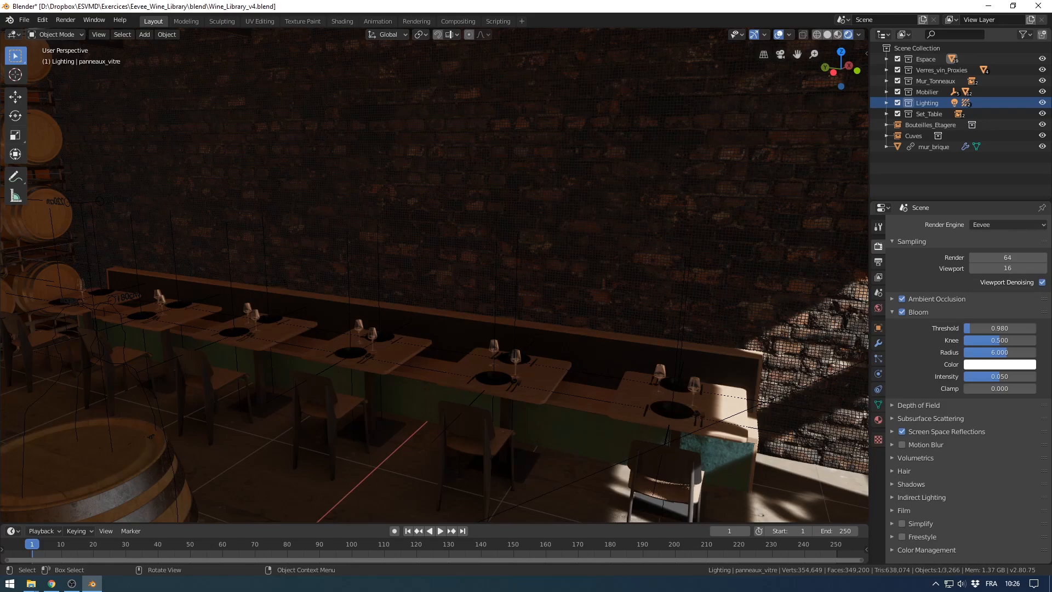
pyautogui.moveTo(510, 278); pyautogui.dragTo(445, 278, button='middle')
pyautogui.scroll(-6, 471, 275)
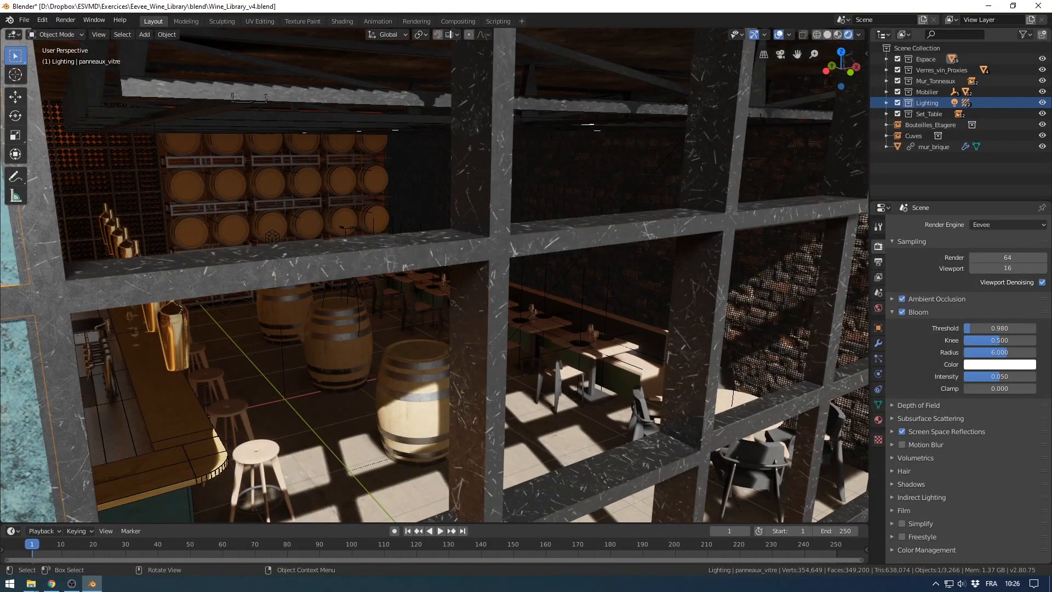
# Step: Add an area light and move it inside the room, toward the brick wall on the dining table side
pyautogui.scroll(3, 383, 243)
pyautogui.hotkey('shift', 'a')
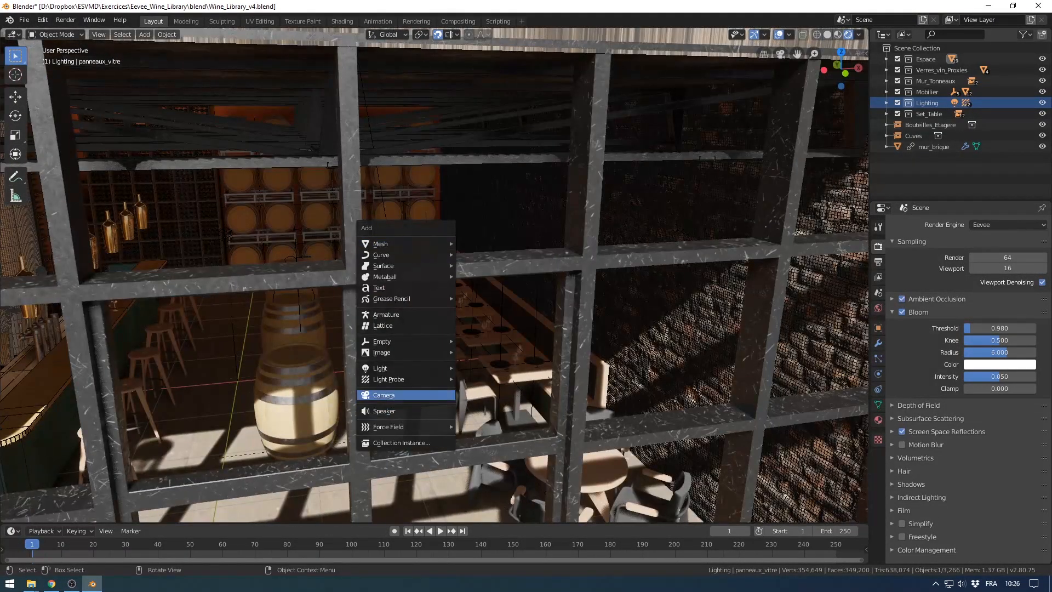
pyautogui.moveTo(384, 369)
pyautogui.click(478, 403)
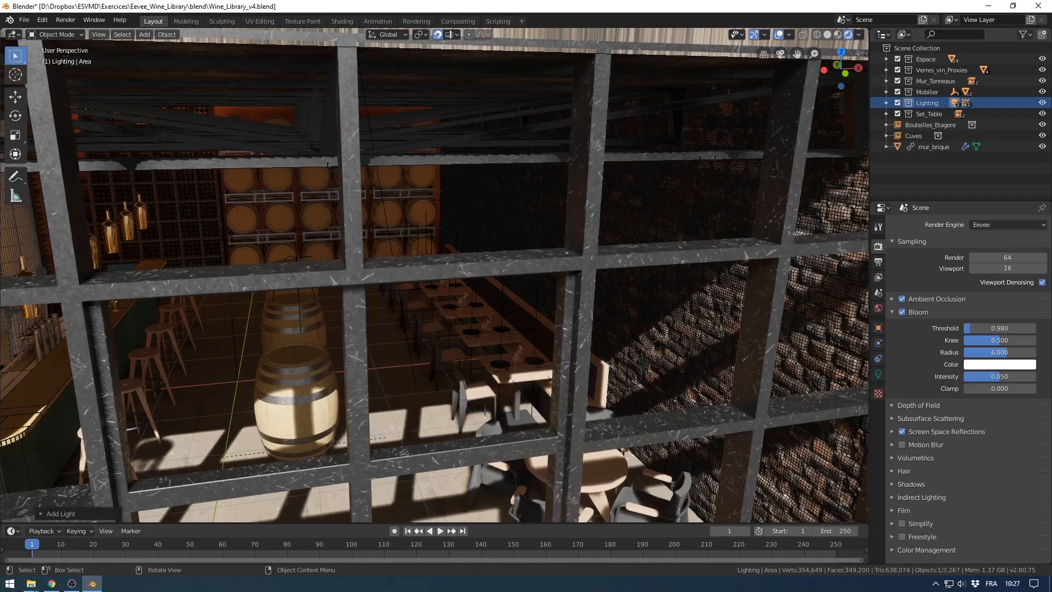
pyautogui.scroll(2, 478, 404)
pyautogui.scroll(-10, 434, 275)
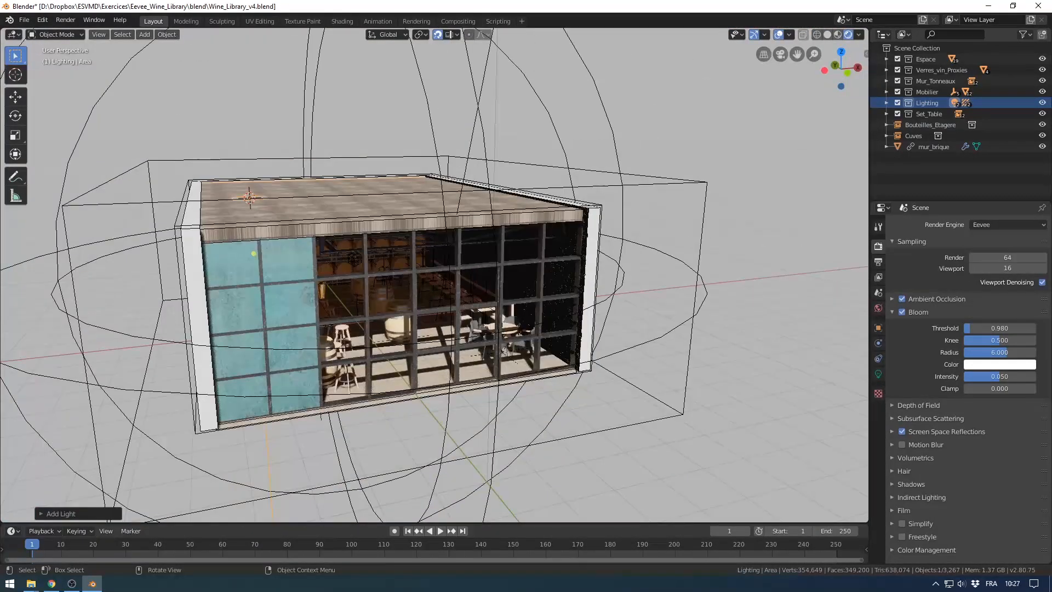
pyautogui.press('g')
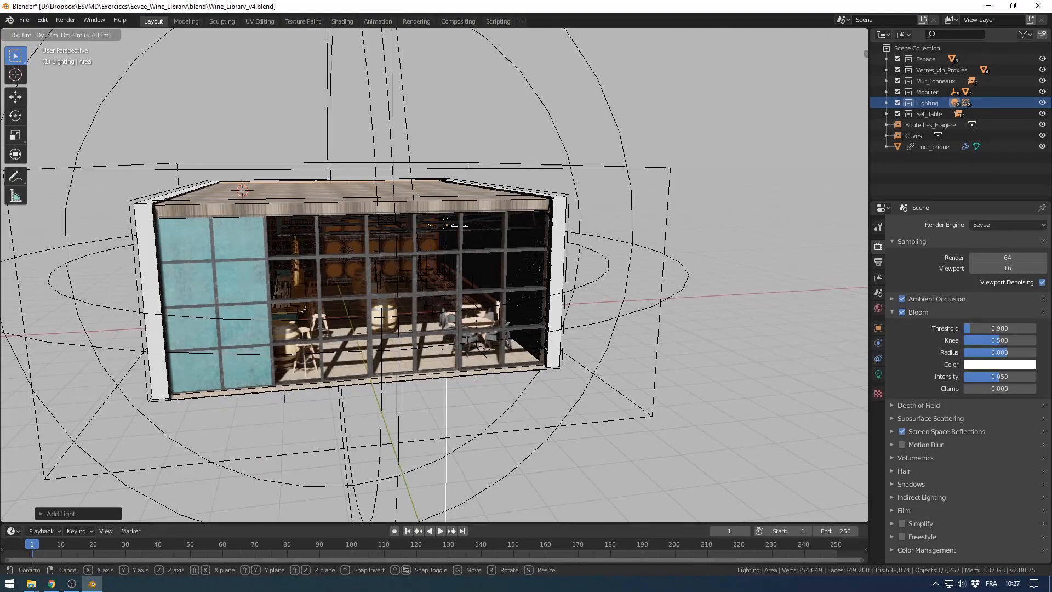
pyautogui.click(446, 225)
# Step: Hide the Verres_vin_Proxies, Set_Table, Bouteilles_Etagere and Cuves entries in the viewport
pyautogui.scroll(8, 446, 225)
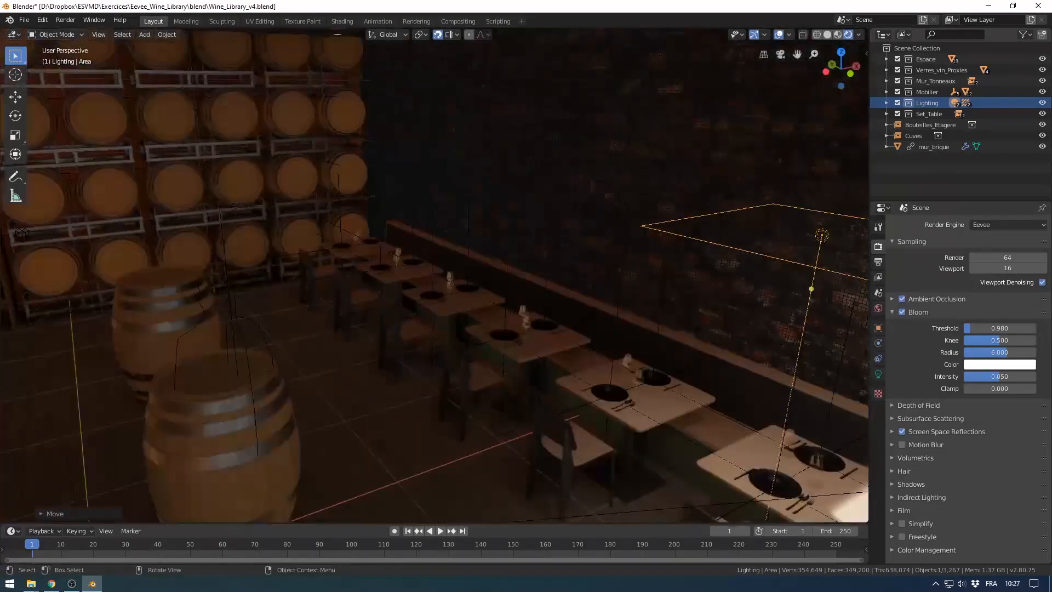
pyautogui.keyDown('shift'); pyautogui.moveTo(447, 225); pyautogui.dragTo(386, 202, button='middle'); pyautogui.keyUp('shift')
pyautogui.scroll(-5, 433, 275)
pyautogui.moveTo(434, 275); pyautogui.dragTo(397, 269, button='middle')
pyautogui.click(1042, 113)
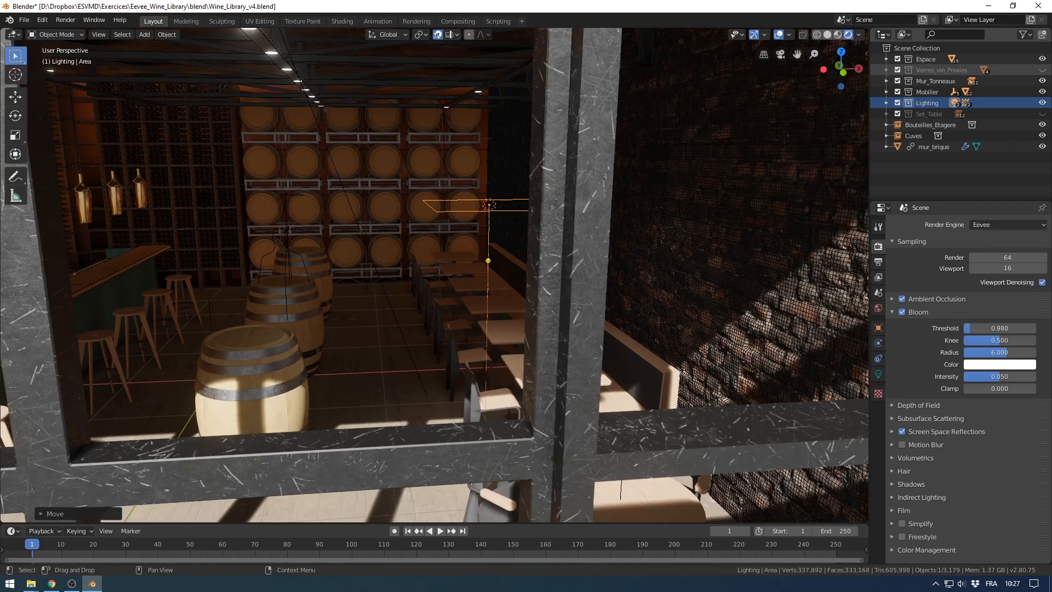
pyautogui.click(1042, 135)
pyautogui.click(1042, 125)
# Step: In a wireframe top view, move the area light against the brick wall behind the row of tables
pyautogui.moveTo(696, 241); pyautogui.dragTo(628, 261, button='middle')
pyautogui.scroll(-3, 669, 249)
pyautogui.scroll(4, 655, 253)
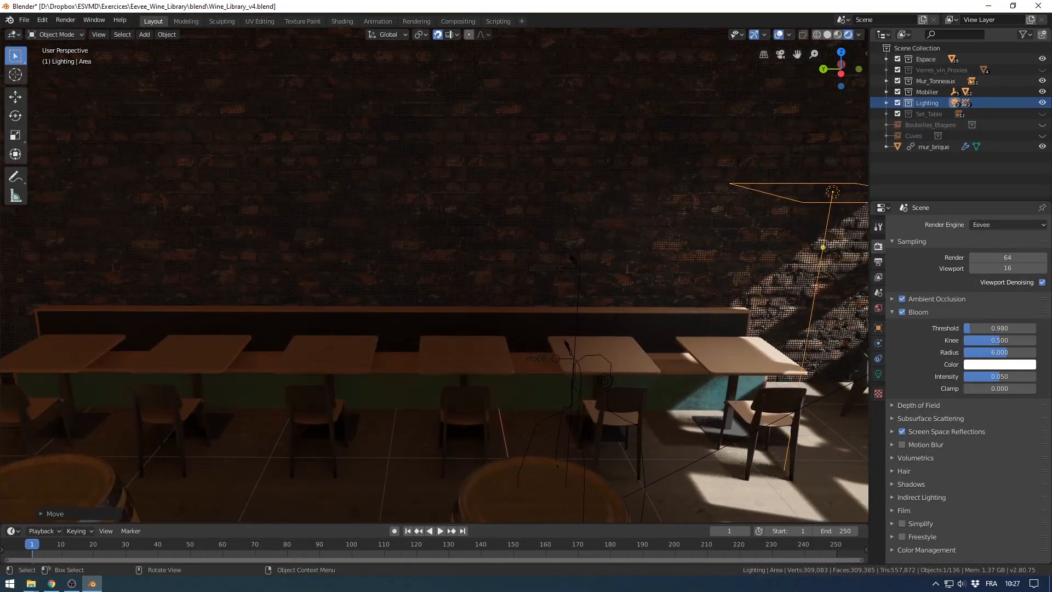
pyautogui.scroll(-2, 628, 261)
pyautogui.press('KP_7')
pyautogui.press('z')
pyautogui.click(605, 214)
pyautogui.keyDown('shift'); pyautogui.moveTo(570, 274); pyautogui.dragTo(665, 231, button='middle'); pyautogui.keyUp('shift')
pyautogui.scroll(1, 669, 247)
pyautogui.press('g')
pyautogui.click(445, 226)
pyautogui.keyDown('shift'); pyautogui.moveTo(446, 230); pyautogui.dragTo(425, 310, button='middle'); pyautogui.keyUp('shift')
pyautogui.scroll(3, 524, 297)
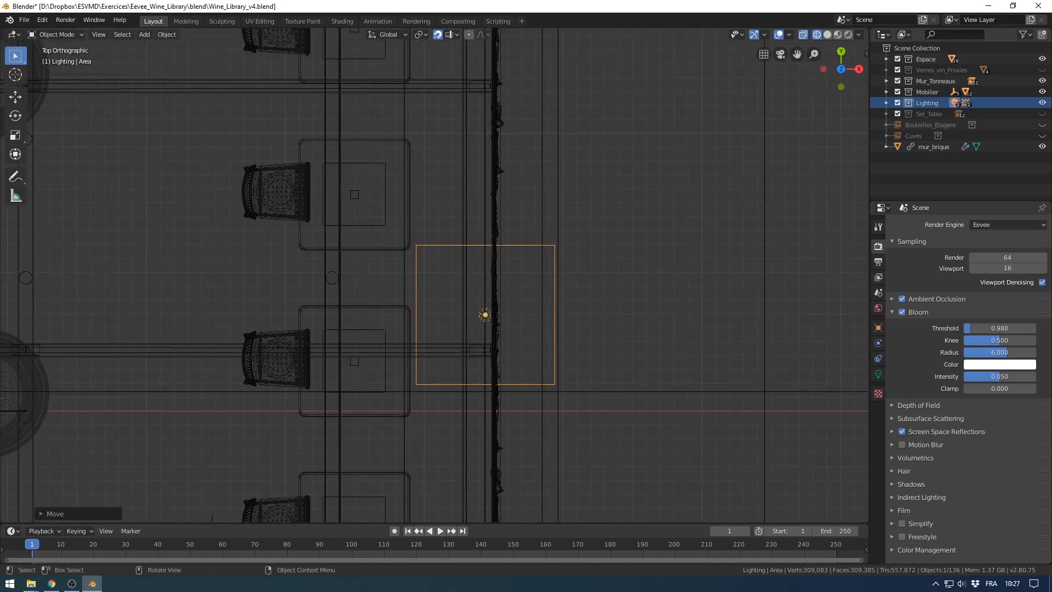
# Step: Change the area light's shape to Rectangle and stretch it into a strip about 0.035 by 4.64 m along the brick wall
pyautogui.click(878, 373)
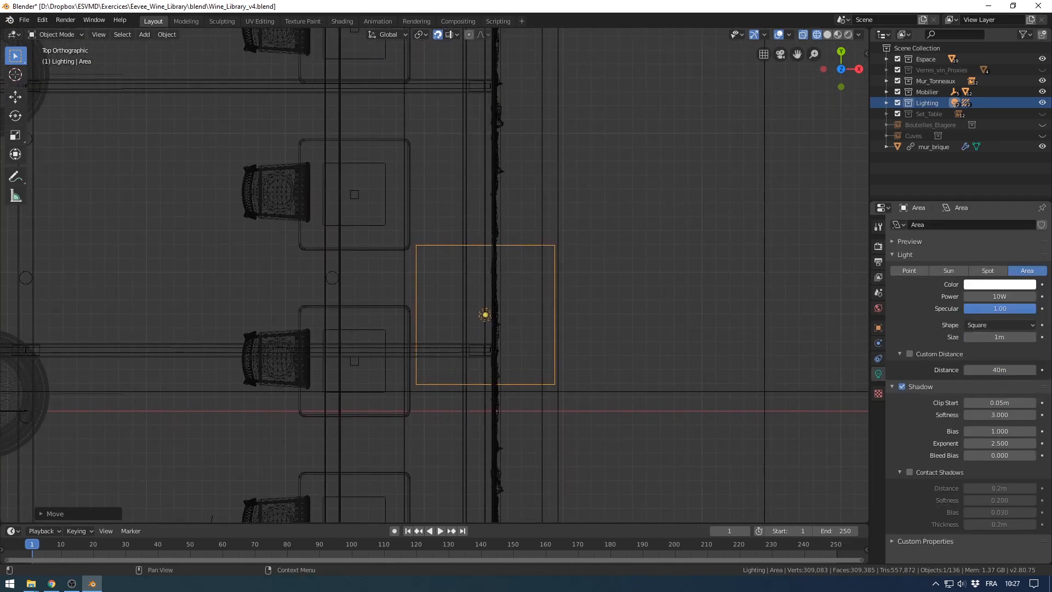
pyautogui.click(1000, 325)
pyautogui.click(987, 337)
pyautogui.moveTo(555, 246); pyautogui.dragTo(490, 125)
pyautogui.scroll(-3, 466, 318)
pyautogui.press('g')
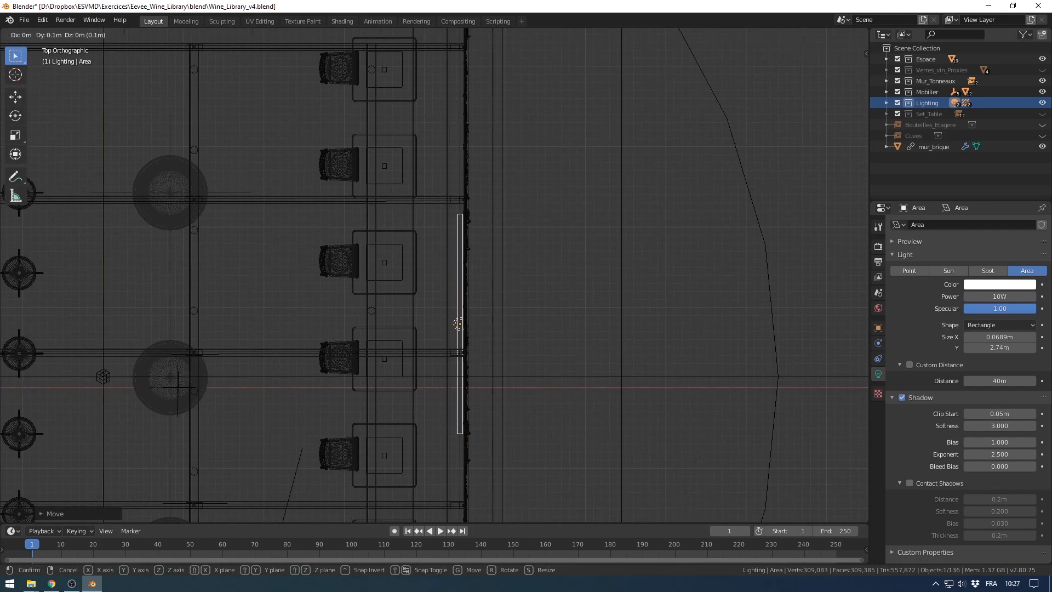
pyautogui.click(466, 219)
pyautogui.moveTo(462, 191); pyautogui.dragTo(461, 113)
# Step: In the front view, lower the strip light vertically to the top of the bench backrest
pyautogui.moveTo(465, 219); pyautogui.dragTo(580, 127, button='middle')
pyautogui.scroll(3, 556, 139)
pyautogui.scroll(-3, 595, 137)
pyautogui.scroll(3, 594, 137)
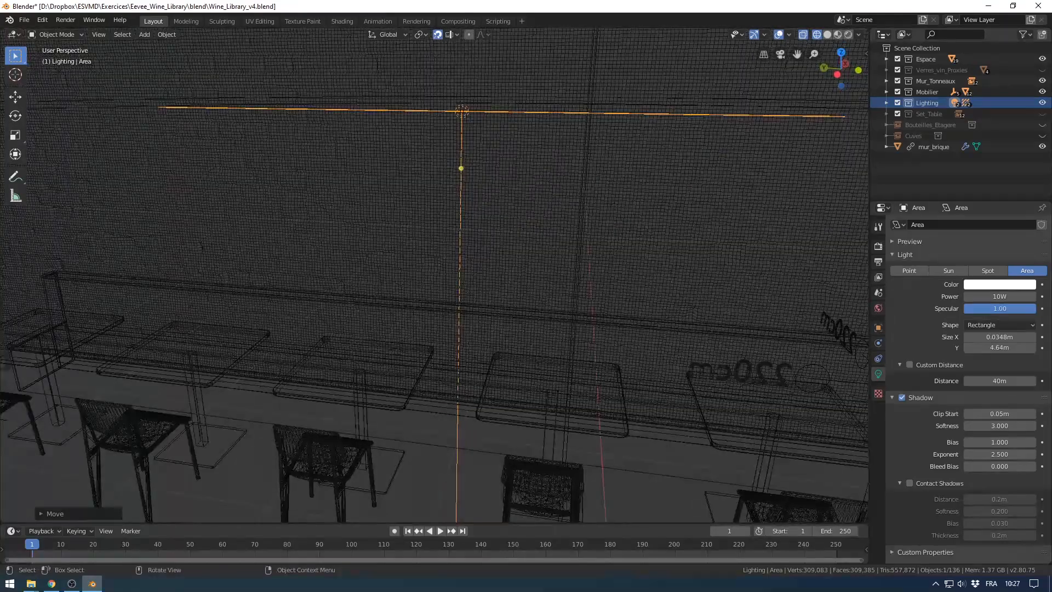
pyautogui.press('KP_1')
pyautogui.press('g')
pyautogui.press('z')
pyautogui.click(456, 312)
# Step: Rotate the strip light to shine straight up and fine-tune its position between the backrest and the brick wall
pyautogui.scroll(5, 445, 301)
pyautogui.keyDown('shift'); pyautogui.moveTo(455, 329); pyautogui.dragTo(443, 303, button='middle'); pyautogui.keyUp('shift')
pyautogui.press('r')
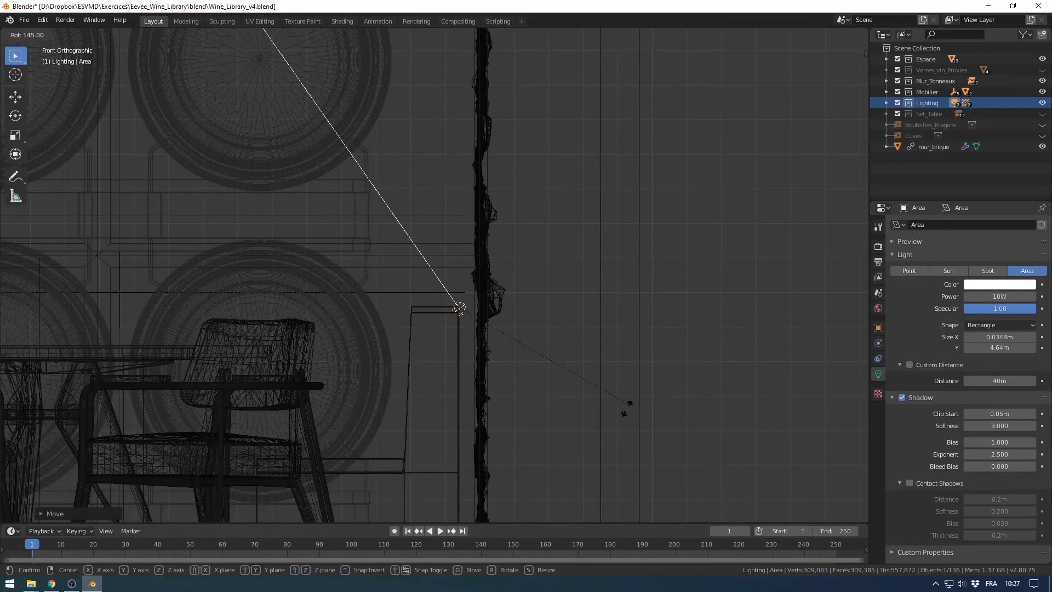
pyautogui.click(459, 308)
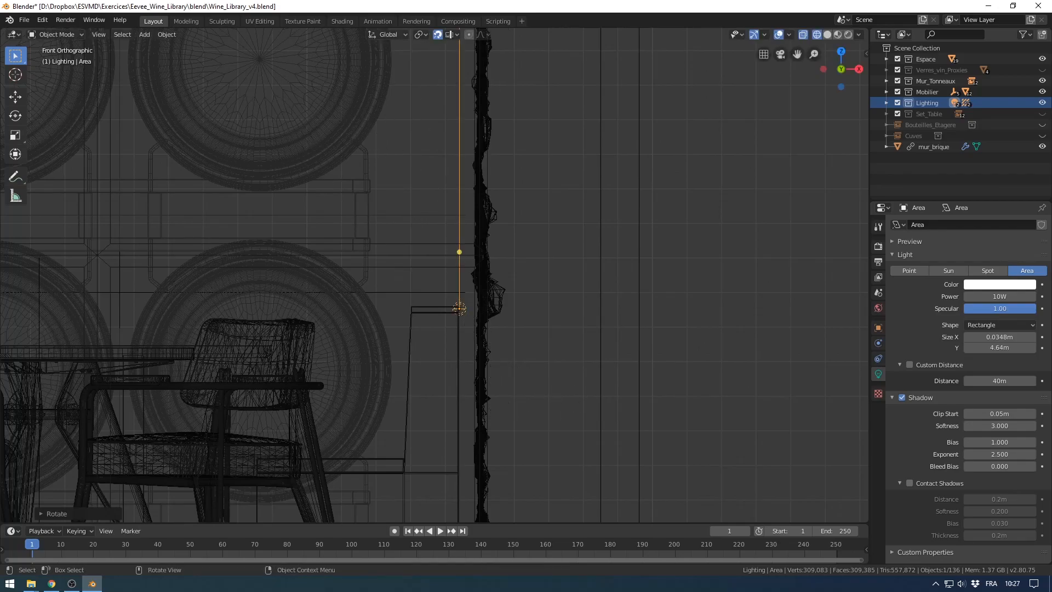
pyautogui.moveTo(459, 308)
pyautogui.keyDown('shift'); pyautogui.mouseDown(button='middle')
pyautogui.moveTo(446, 326)
pyautogui.moveTo(472, 342)
pyautogui.moveTo(459, 296)
pyautogui.mouseUp(button='middle'); pyautogui.keyUp('shift')
pyautogui.press('g')
pyautogui.click(456, 326)
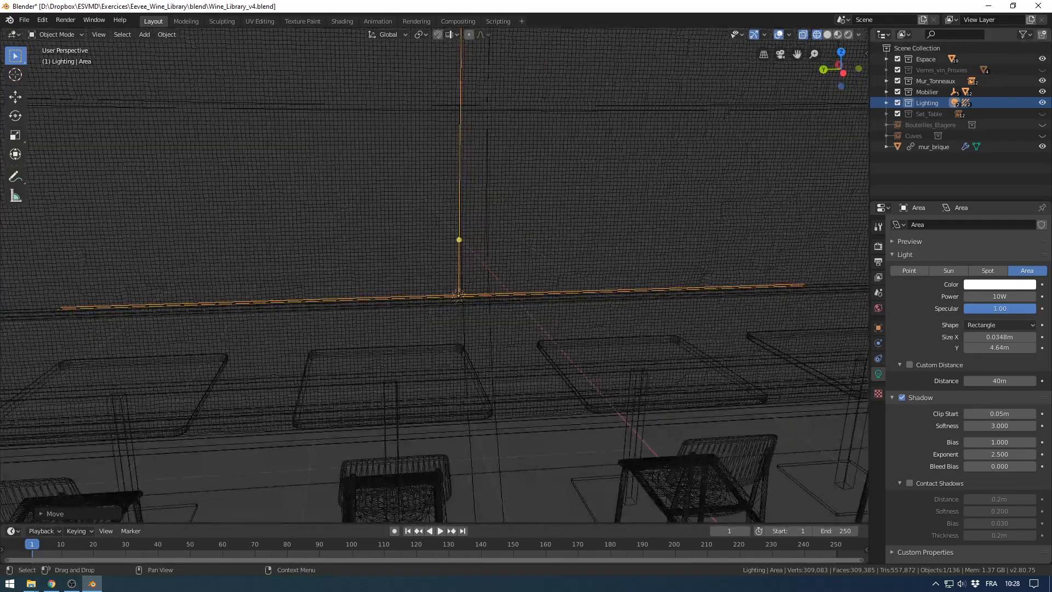
# Step: Show the scene in rendered shading and set the strip light's size to 0.025 m in X and 7.2 m in Y
pyautogui.click(848, 34)
pyautogui.moveTo(685, 231); pyautogui.dragTo(678, 237, button='middle')
pyautogui.scroll(-3, 678, 237)
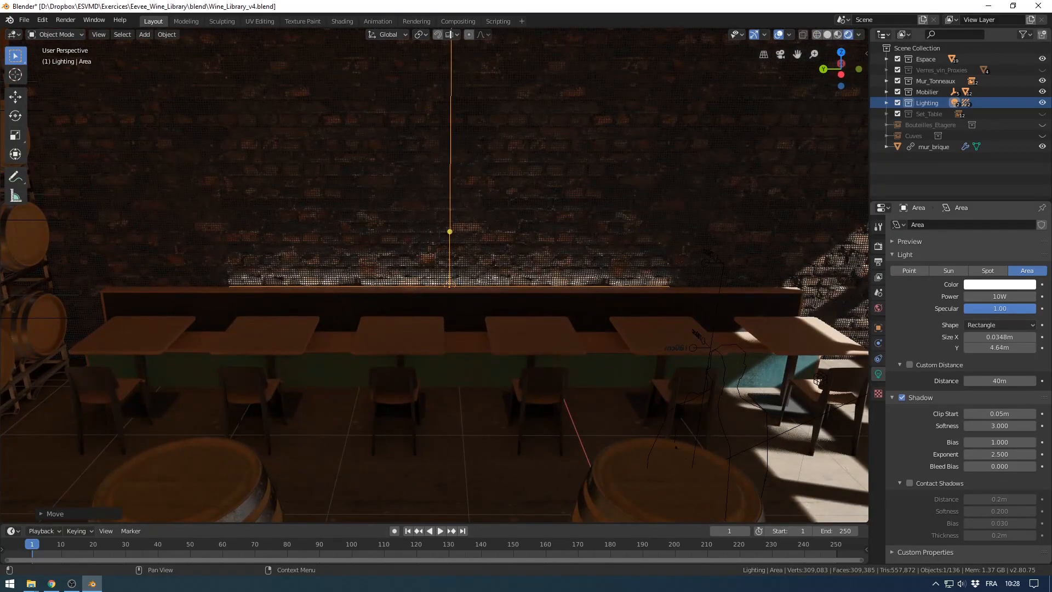
pyautogui.click(1000, 337)
pyautogui.write('0.025')
pyautogui.press('Return')
pyautogui.hotkey('ctrl', 'a')
pyautogui.write('7')
pyautogui.press('Return')
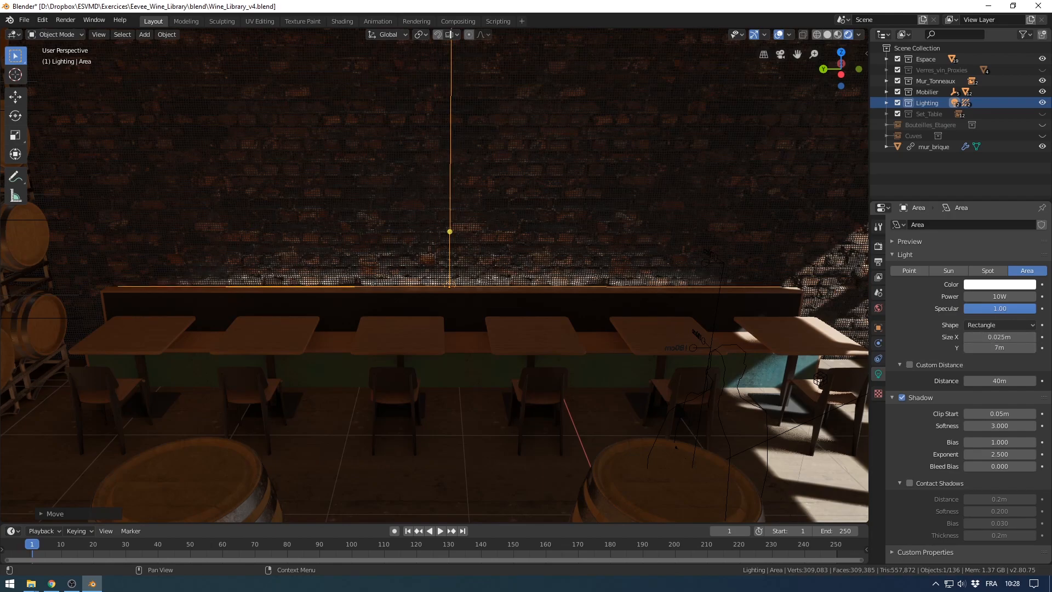
pyautogui.click(1000, 348)
pyautogui.write('7.2')
pyautogui.press('Return')
# Step: Set the strip light's power to 120 W and hide the viewport overlays
pyautogui.moveTo(230, 121); pyautogui.dragTo(258, 106, button='middle')
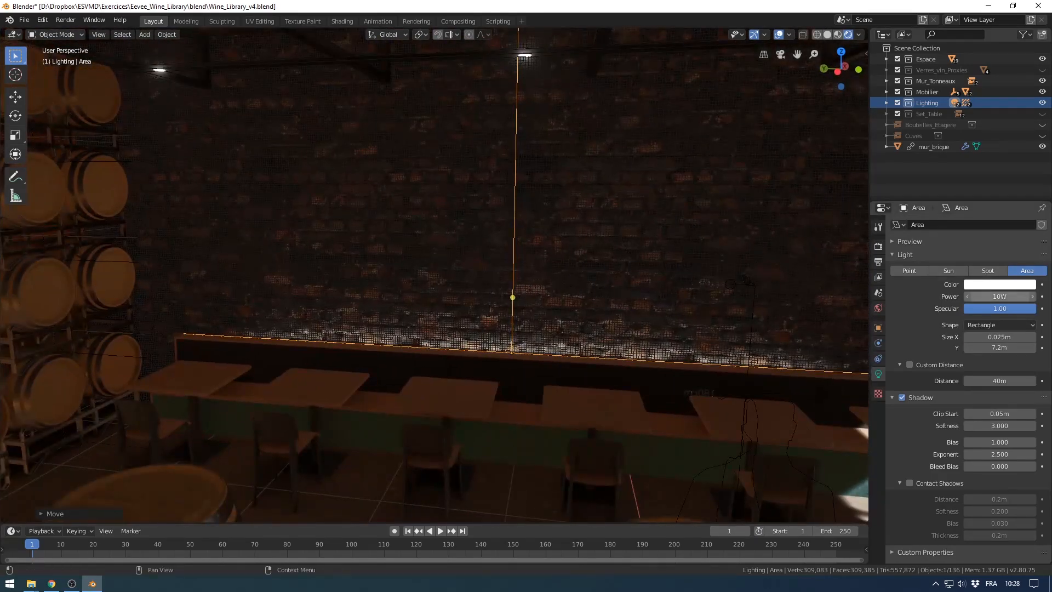
pyautogui.write('120')
pyautogui.press('Return')
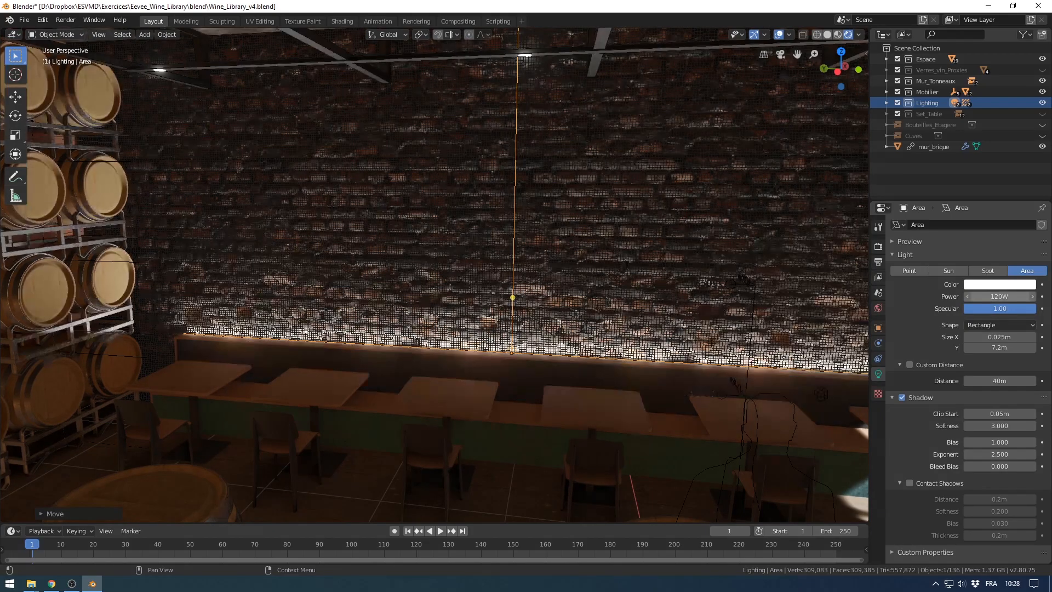
pyautogui.hotkey('alt', 'shift', 'z')
pyautogui.moveTo(493, 274); pyautogui.dragTo(571, 279, button='middle')
# Step: Toggle the strip light's shadows off and on to compare their effect on the brick wall
pyautogui.click(902, 398)
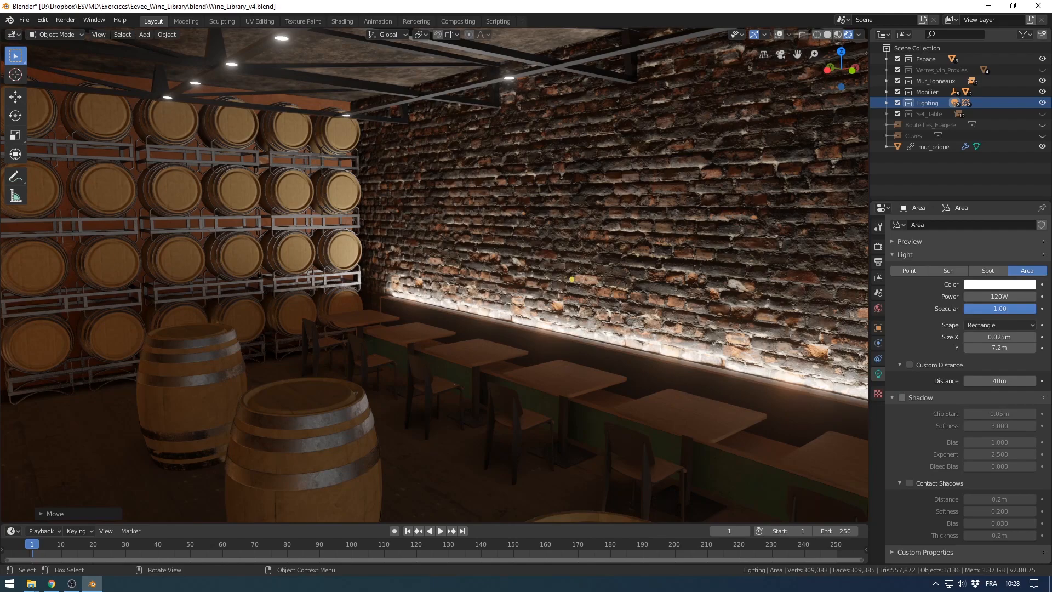
pyautogui.click(902, 397)
pyautogui.click(902, 398)
pyautogui.click(901, 398)
pyautogui.click(902, 398)
pyautogui.click(902, 397)
# Step: Enable contact shadows for the strip light and inspect the relief on the brick wall
pyautogui.moveTo(647, 318); pyautogui.dragTo(458, 258, button='middle')
pyautogui.scroll(1, 639, 311)
pyautogui.click(909, 483)
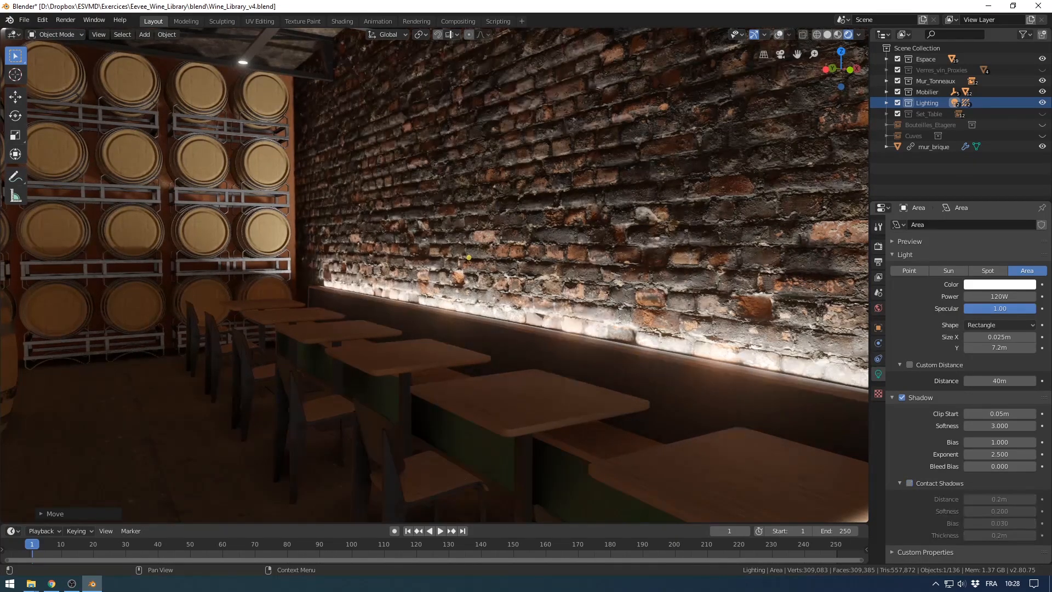
pyautogui.moveTo(600, 322); pyautogui.dragTo(616, 332, button='middle')
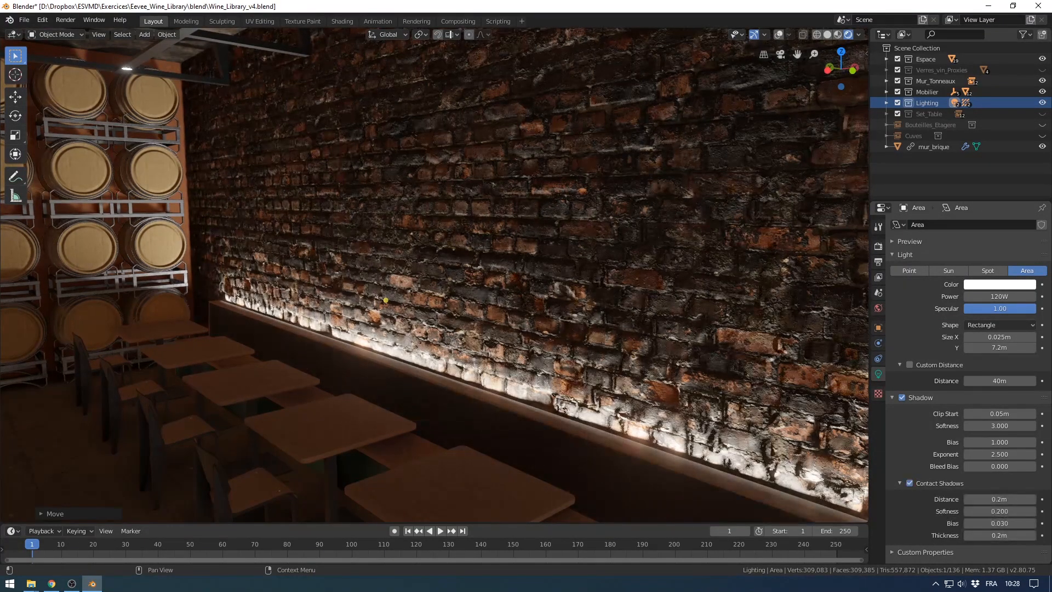
pyautogui.moveTo(766, 183); pyautogui.dragTo(766, 177, button='middle')
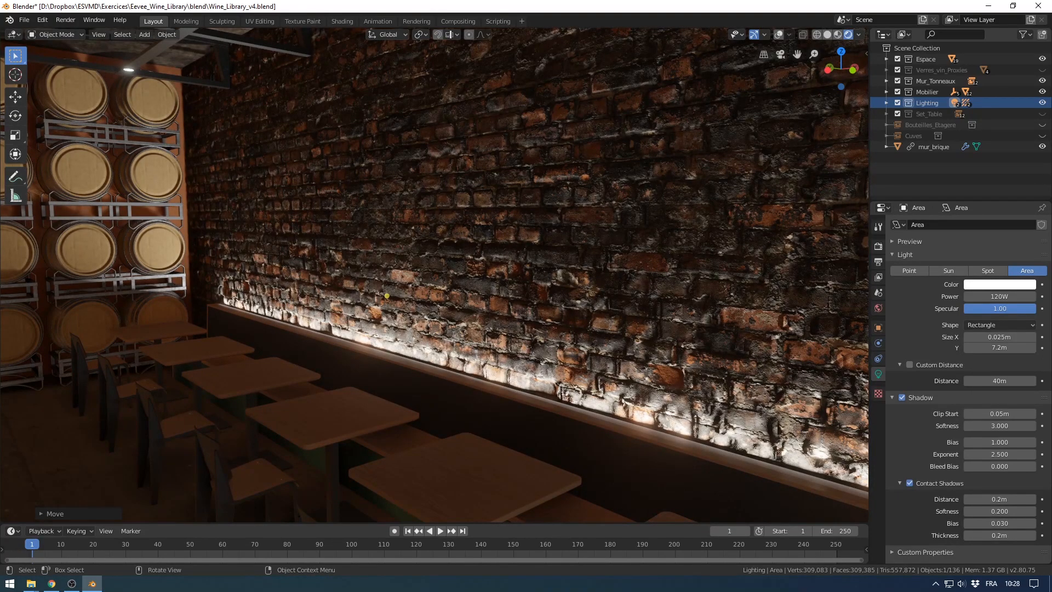
pyautogui.keyDown('shift'); pyautogui.moveTo(548, 246); pyautogui.dragTo(517, 247, button='middle'); pyautogui.keyUp('shift')
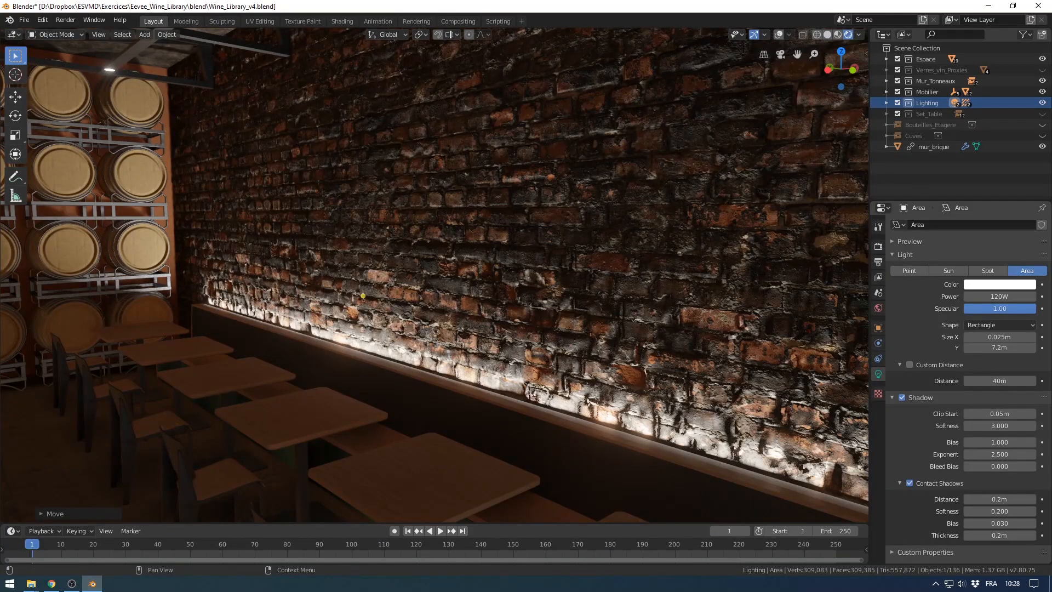
# Step: Disable the strip light's contact shadows and set its shadow softness to 20
pyautogui.click(909, 483)
pyautogui.moveTo(713, 357); pyautogui.dragTo(720, 357, button='middle')
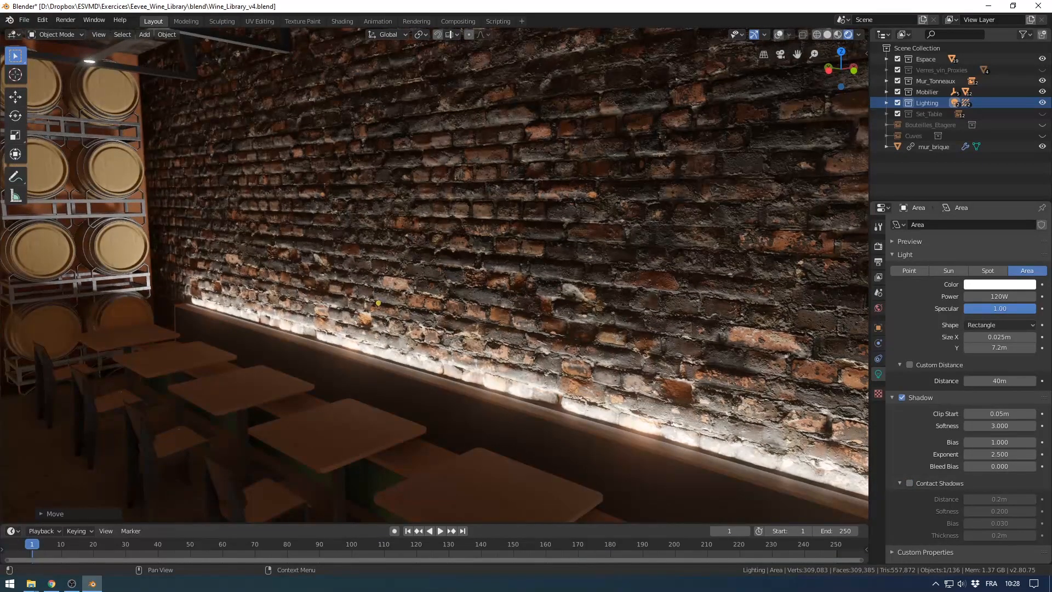
pyautogui.moveTo(548, 329)
pyautogui.mouseDown(button='middle')
pyautogui.moveTo(575, 328)
pyautogui.moveTo(564, 329)
pyautogui.mouseUp(button='middle')
pyautogui.scroll(-4, 575, 328)
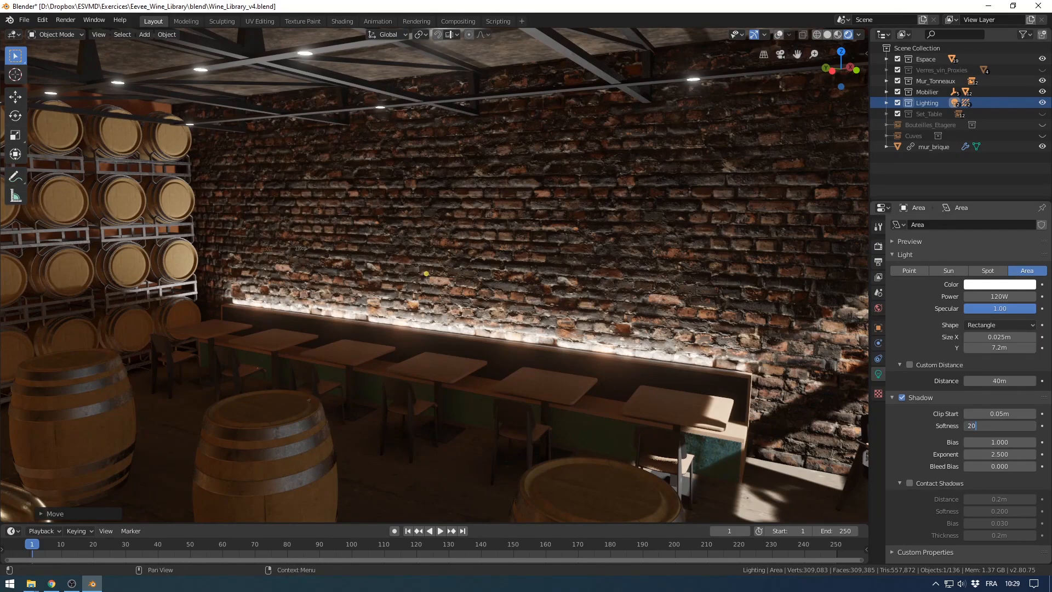
pyautogui.press('Return')
# Step: Set the strip light's power to 80 W and tint its color a pale warm orange
pyautogui.moveTo(438, 285); pyautogui.dragTo(521, 329, button='middle')
pyautogui.scroll(4, 471, 274)
pyautogui.moveTo(236, 204); pyautogui.dragTo(285, 219, button='middle')
pyautogui.click(984, 296)
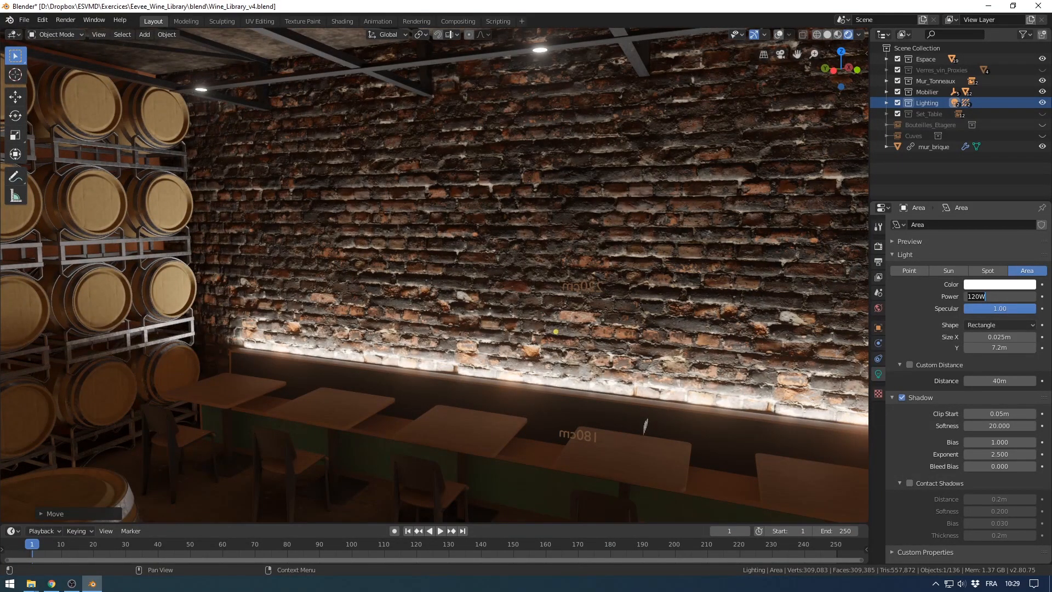
pyautogui.write('0')
pyautogui.press('Return')
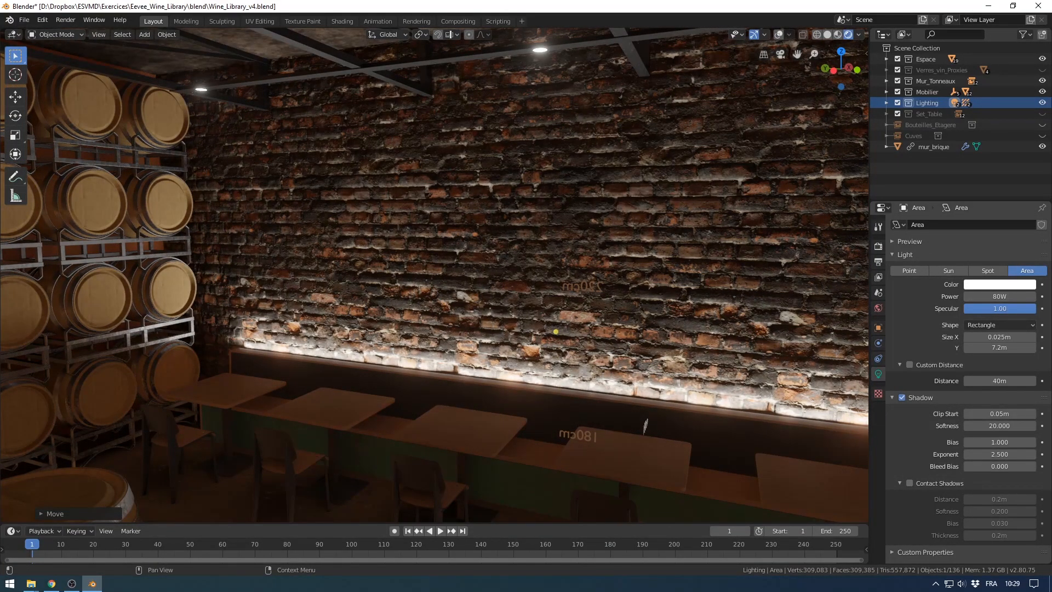
pyautogui.click(1000, 284)
pyautogui.moveTo(979, 178); pyautogui.dragTo(977, 183)
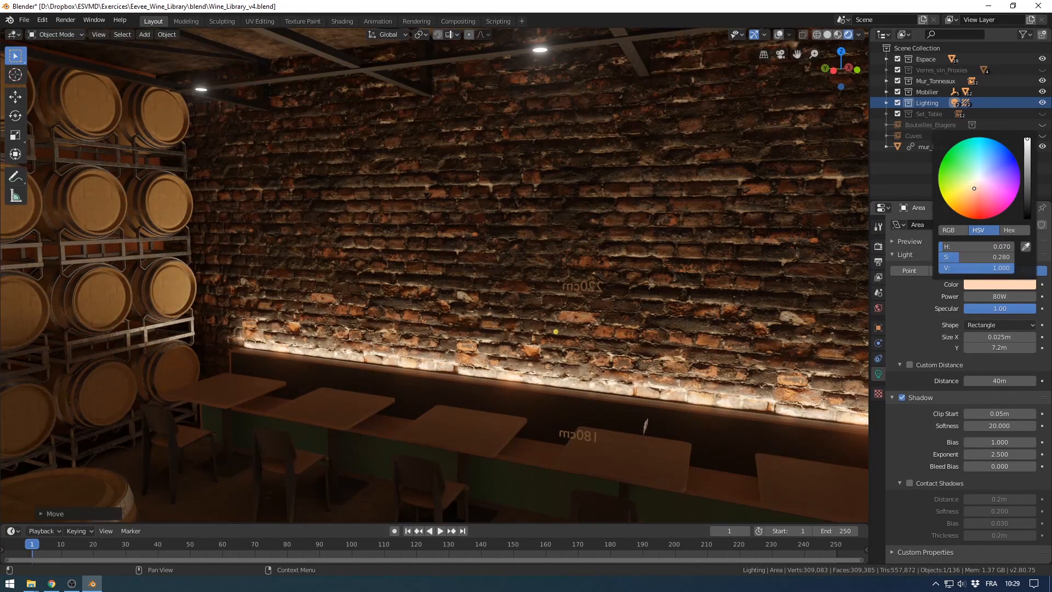
# Step: Lower the strip light about 0.024 m along the Z axis behind the bench
pyautogui.moveTo(554, 307); pyautogui.dragTo(405, 252, button='middle')
pyautogui.scroll(-2, 472, 266)
pyautogui.scroll(-3, 362, 244)
pyautogui.moveTo(288, 387)
pyautogui.mouseDown(button='middle')
pyautogui.moveTo(329, 383)
pyautogui.moveTo(287, 382)
pyautogui.mouseUp(button='middle')
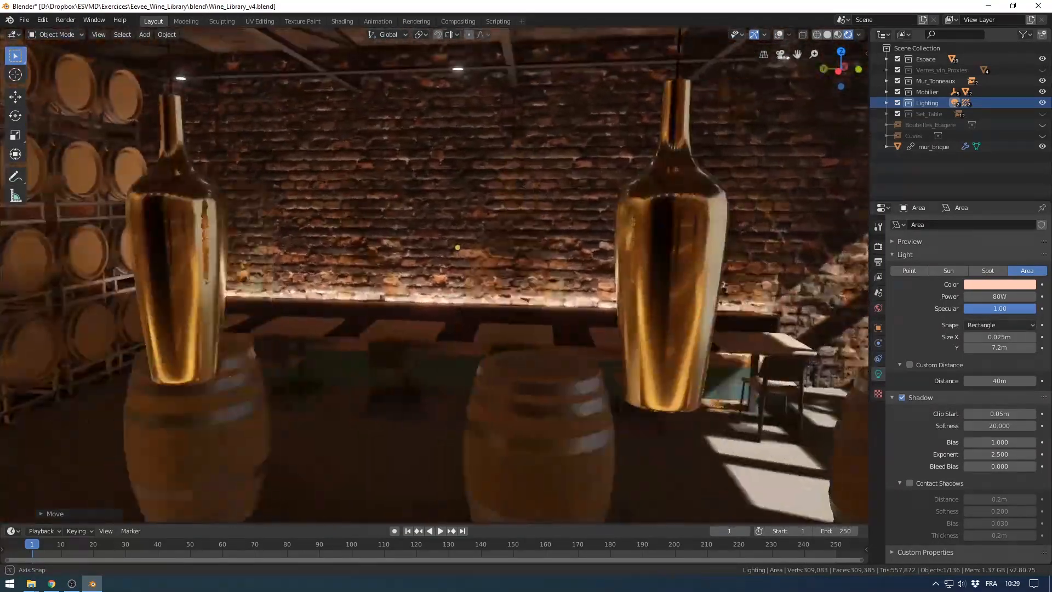
pyautogui.scroll(2, 285, 382)
pyautogui.press('g')
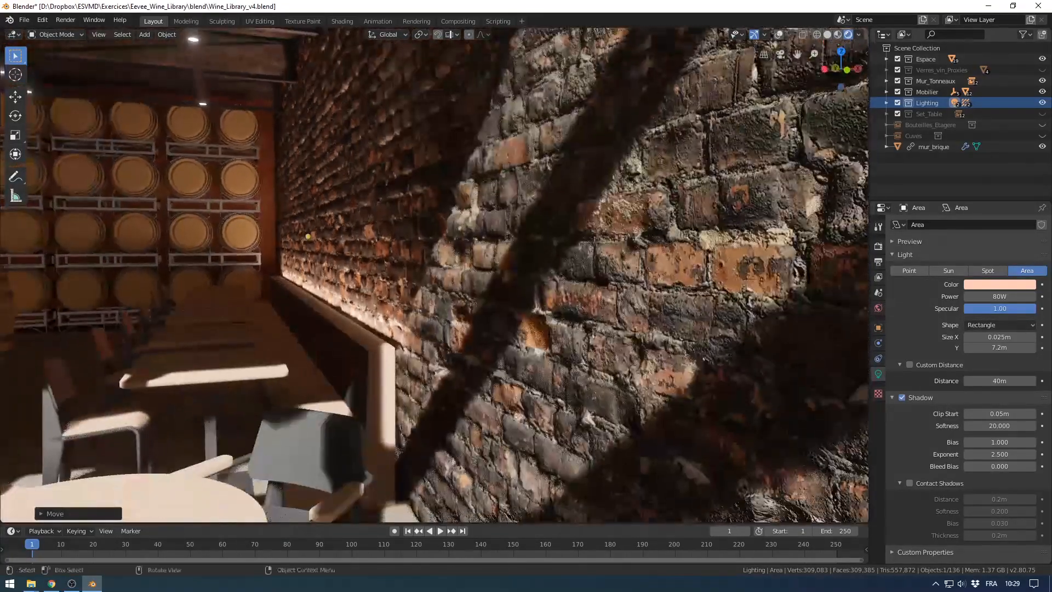
pyautogui.press('z')
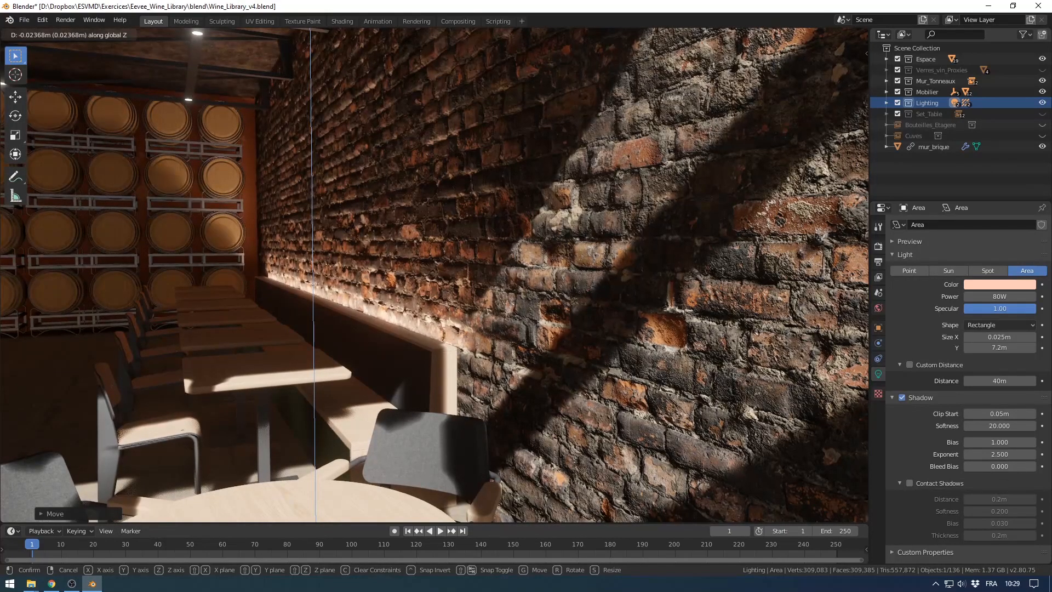
pyautogui.click(427, 279)
# Step: Set the strip light's power to 45 W and shift its warm color slightly towards yellow
pyautogui.keyDown('shift'); pyautogui.moveTo(427, 279); pyautogui.dragTo(532, 282, button='middle'); pyautogui.keyUp('shift')
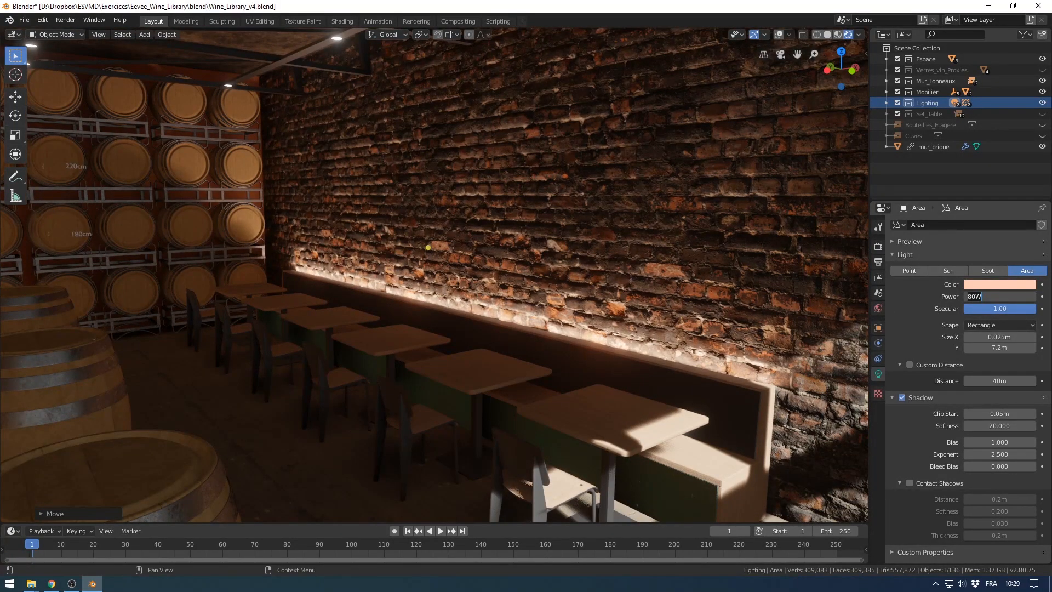
pyautogui.press('Return')
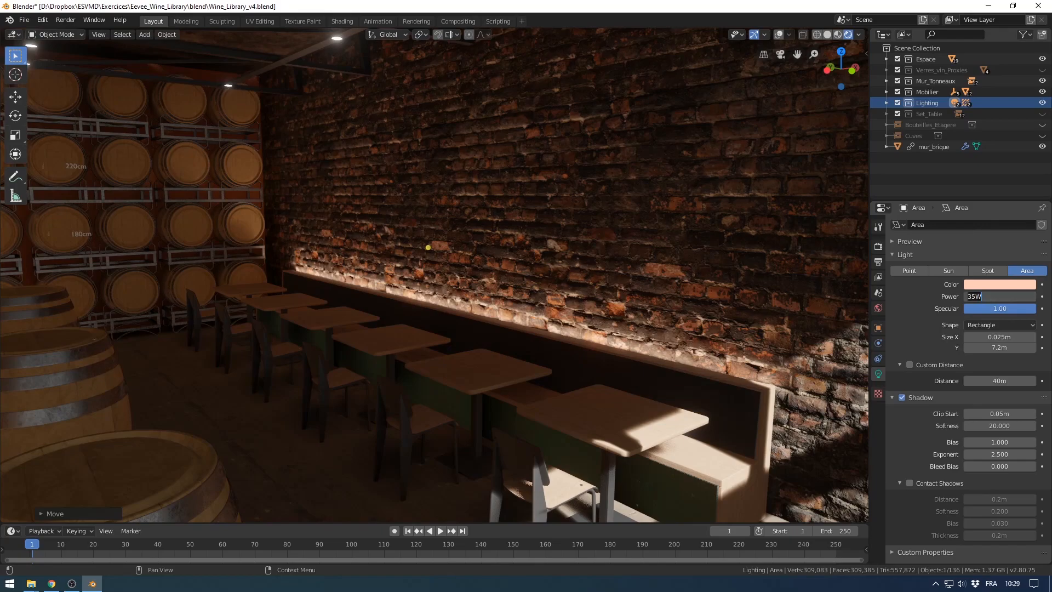
pyautogui.press('Return')
pyautogui.click(999, 284)
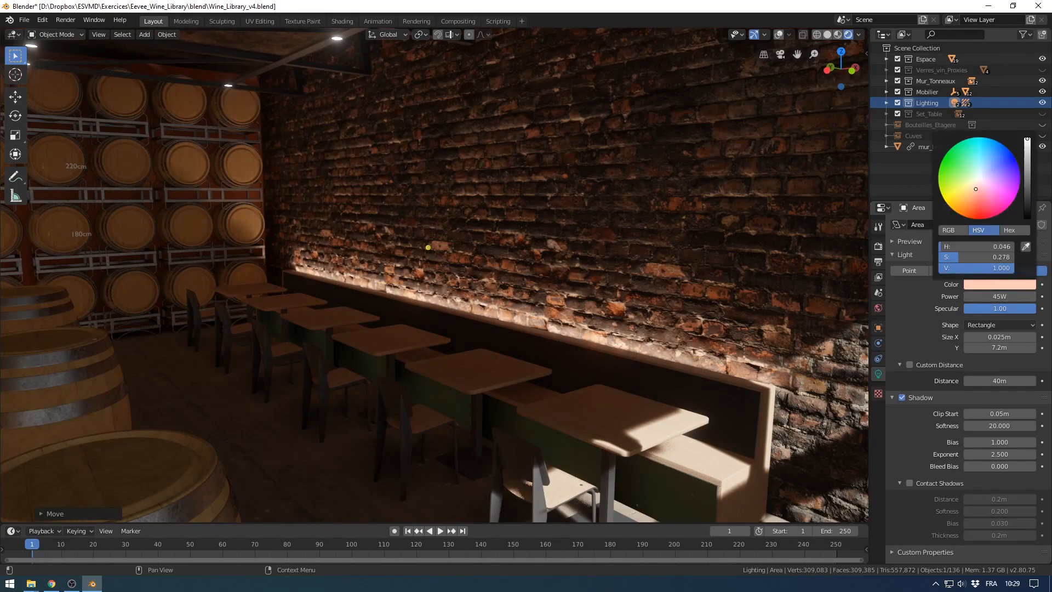
pyautogui.moveTo(976, 188); pyautogui.dragTo(975, 187)
# Step: Snap the 3D cursor to the farthest pendant lamp above the bar and add a point light there
pyautogui.moveTo(428, 247); pyautogui.dragTo(263, 253, button='middle')
pyautogui.keyDown('shift'); pyautogui.moveTo(493, 370); pyautogui.dragTo(647, 387, button='middle'); pyautogui.keyUp('shift')
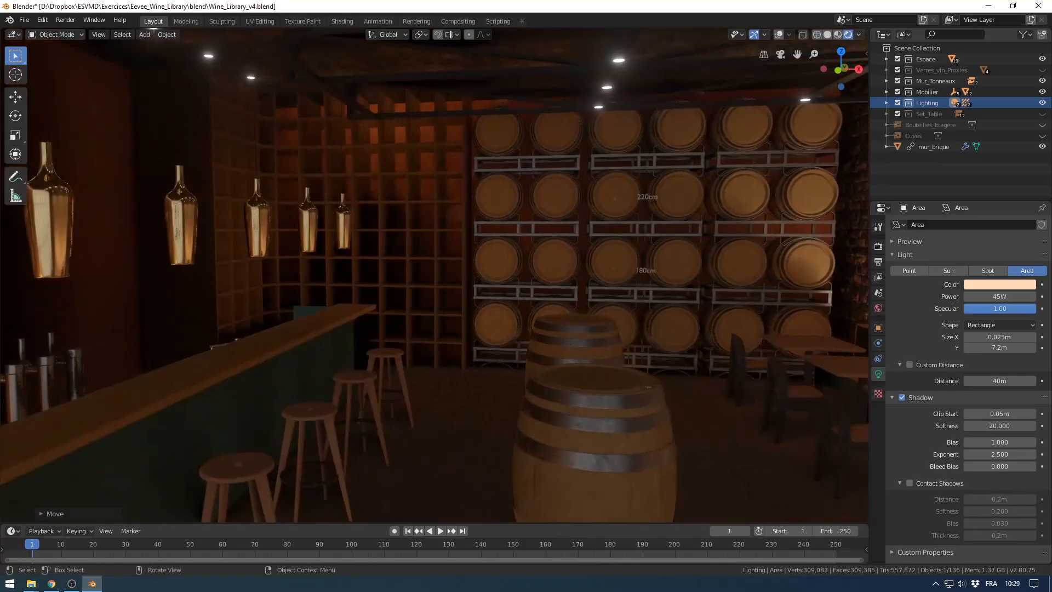
pyautogui.scroll(-3, 435, 275)
pyautogui.moveTo(435, 275); pyautogui.dragTo(426, 275, button='middle')
pyautogui.scroll(2, 427, 275)
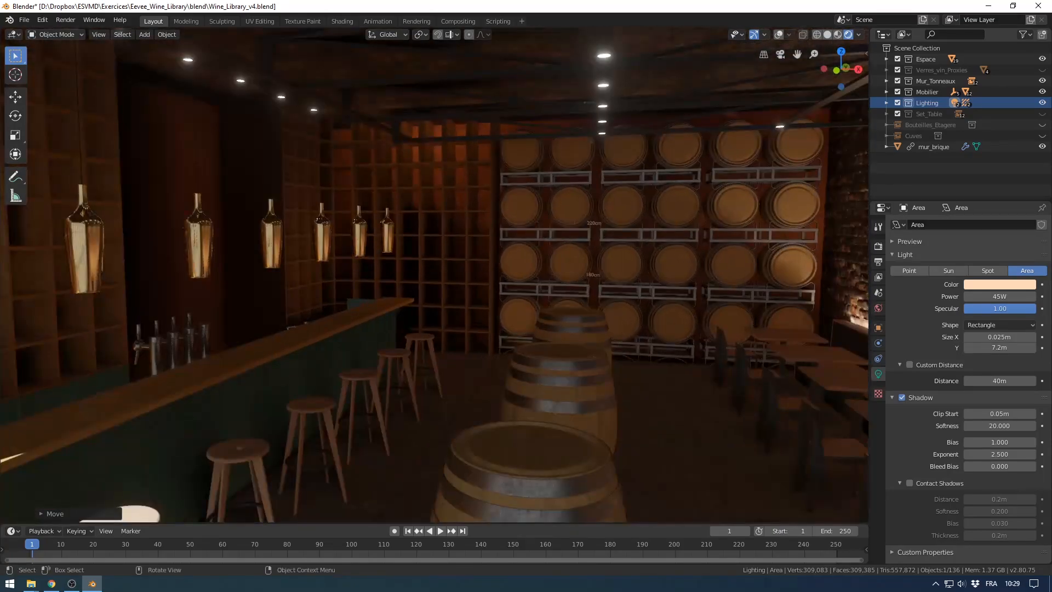
pyautogui.click(387, 234)
pyautogui.hotkey('shift', 's')
pyautogui.click(387, 296)
pyautogui.hotkey('shift', 'a')
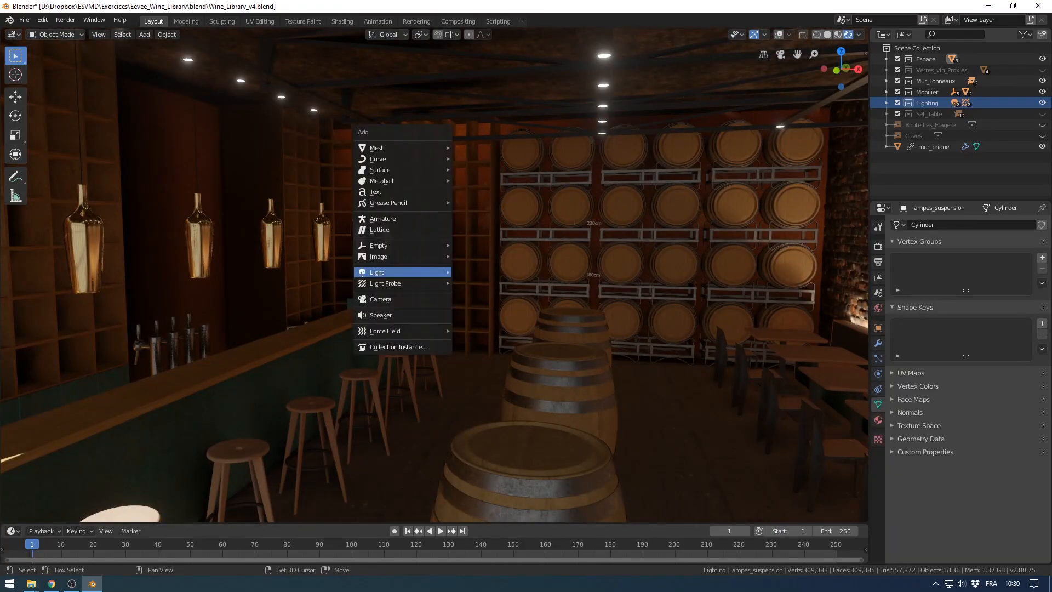
pyautogui.moveTo(383, 272)
pyautogui.click(475, 271)
# Step: Lower the point light along the Z axis towards the farthest pendant lamp and show the viewport overlays
pyautogui.press('g')
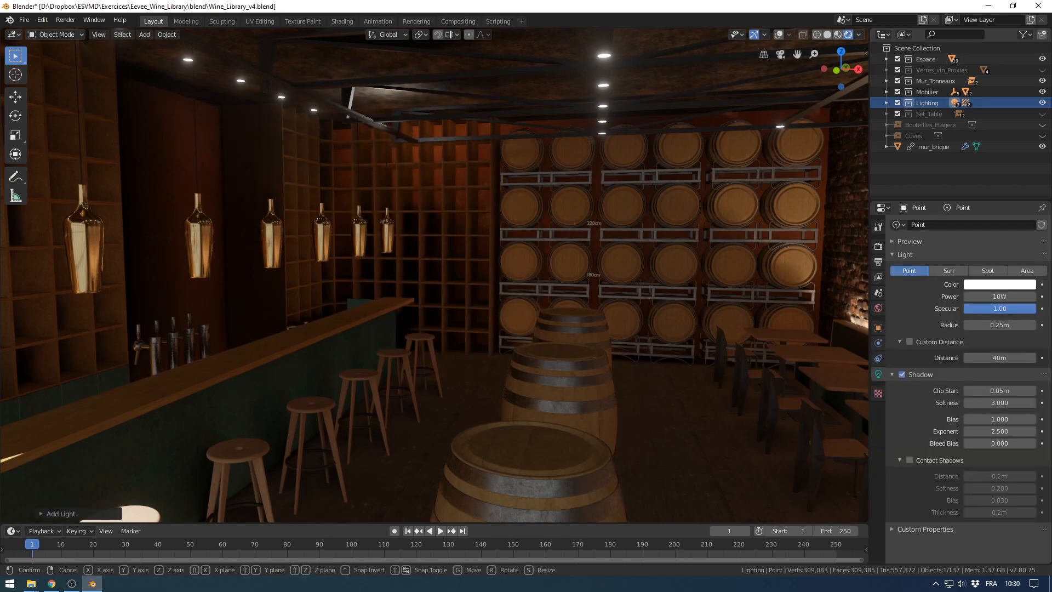
pyautogui.press('z')
pyautogui.click(475, 347)
pyautogui.click(779, 35)
pyautogui.moveTo(548, 247); pyautogui.dragTo(527, 187, button='middle')
pyautogui.scroll(3, 529, 238)
pyautogui.press('g')
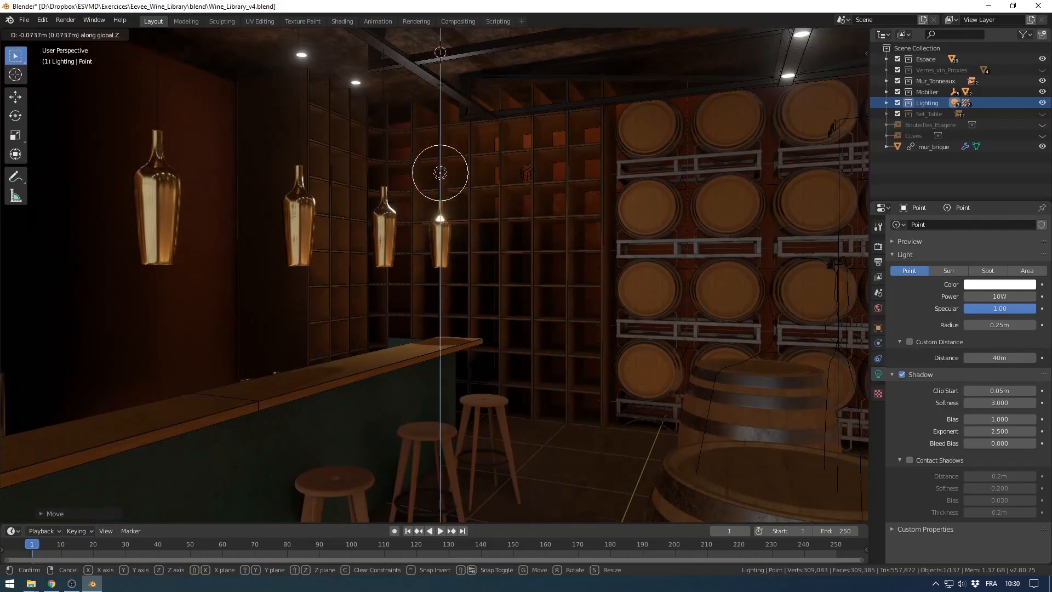
pyautogui.press('z')
pyautogui.click(527, 241)
# Step: Lower the point light further along the Z axis into the lower part of the pendant lamp
pyautogui.moveTo(527, 241); pyautogui.dragTo(387, 246, button='middle')
pyautogui.scroll(3, 501, 260)
pyautogui.scroll(-3, 501, 260)
pyautogui.hotkey('shift', 'a')
pyautogui.press('g')
pyautogui.press('z')
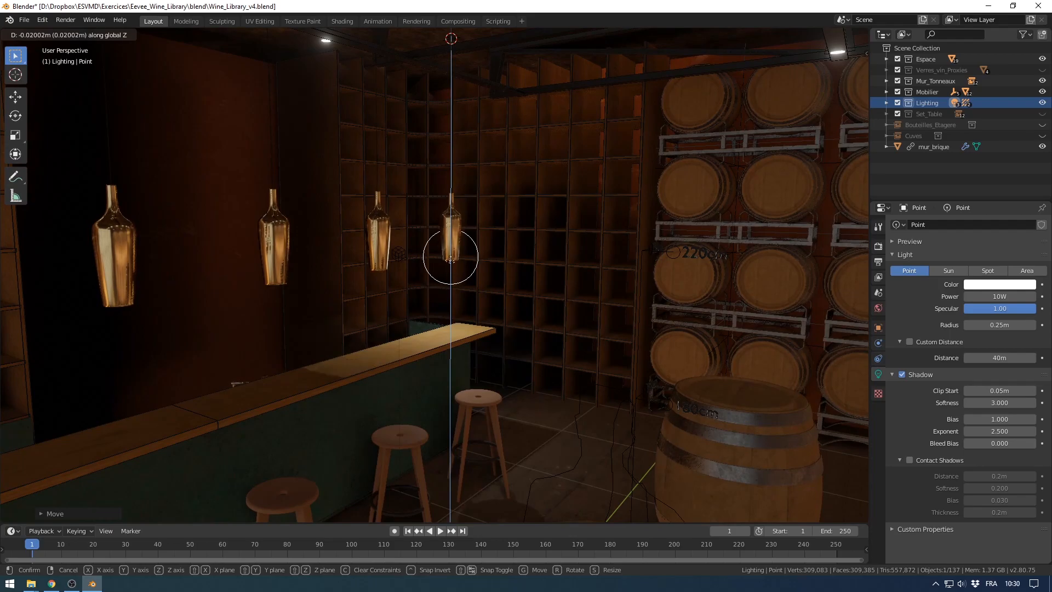
pyautogui.click(450, 251)
# Step: Toggle the point light's shadows off and on to compare their effect on the bar and shelves
pyautogui.moveTo(451, 251)
pyautogui.mouseDown(button='middle')
pyautogui.moveTo(422, 224)
pyautogui.moveTo(442, 249)
pyautogui.mouseUp(button='middle')
pyautogui.scroll(2, 445, 242)
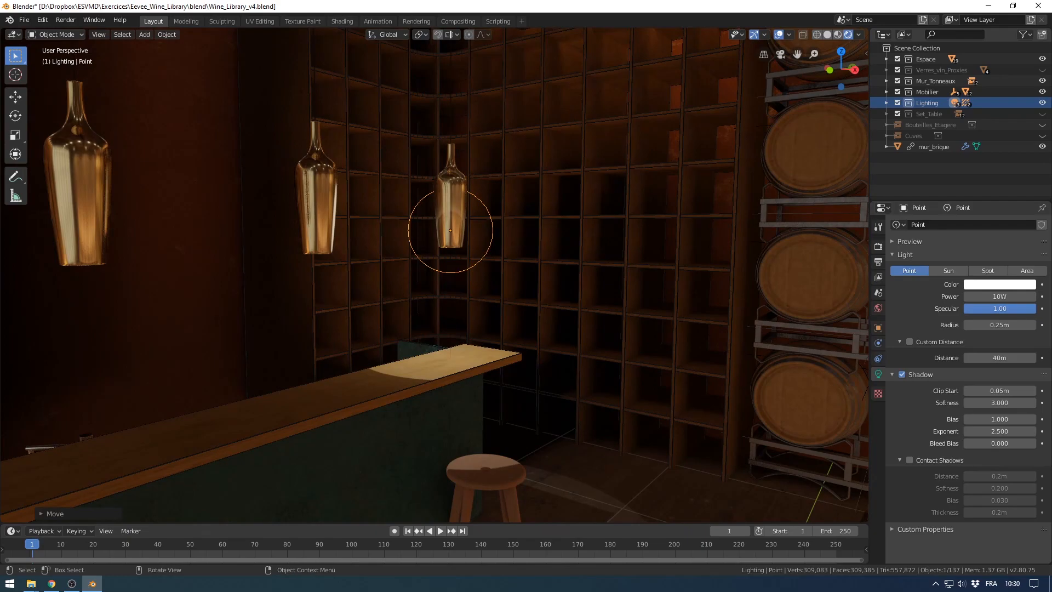
pyautogui.click(901, 374)
pyautogui.click(901, 374)
pyautogui.click(902, 374)
pyautogui.click(901, 375)
pyautogui.click(902, 374)
pyautogui.click(893, 374)
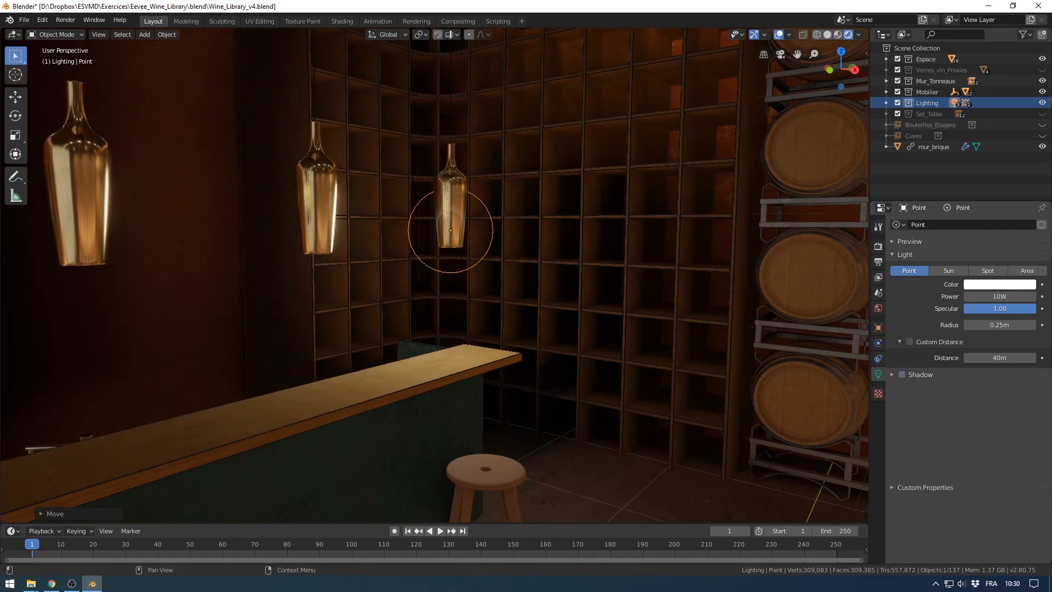
pyautogui.click(902, 374)
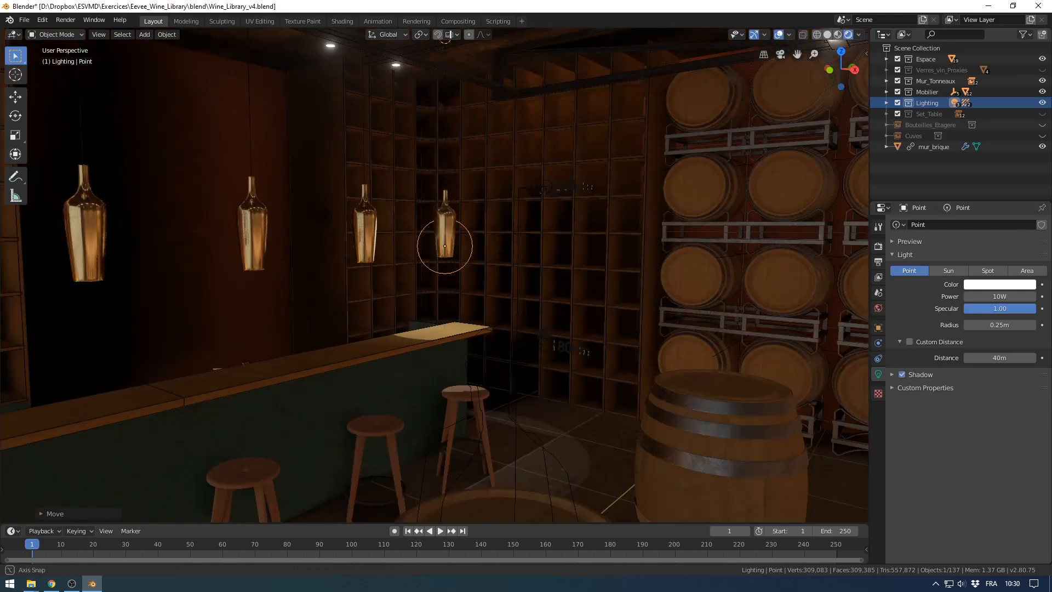
# Step: Lower the point light about 0.12 m to the pendant lamp's lower opening and set its power to 35 W
pyautogui.press('g')
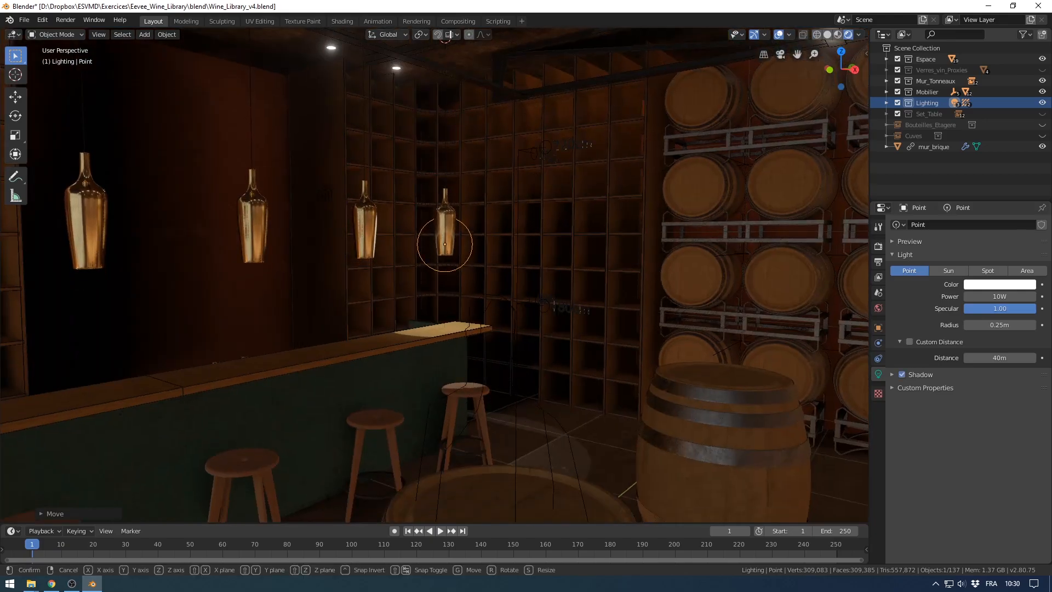
pyautogui.press('z')
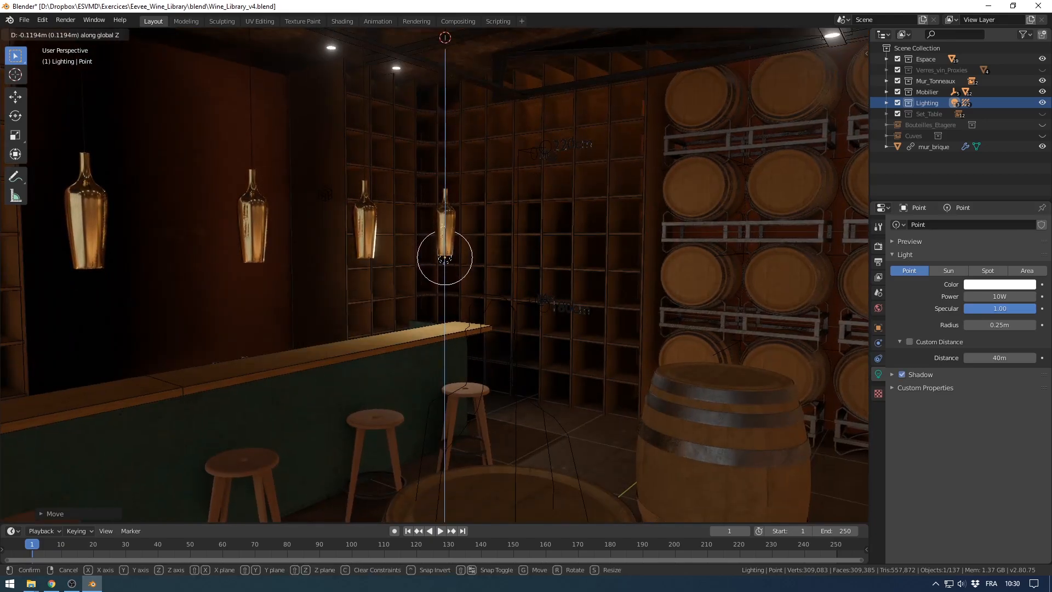
pyautogui.click(445, 258)
pyautogui.click(981, 296)
pyautogui.write('35')
pyautogui.press('Return')
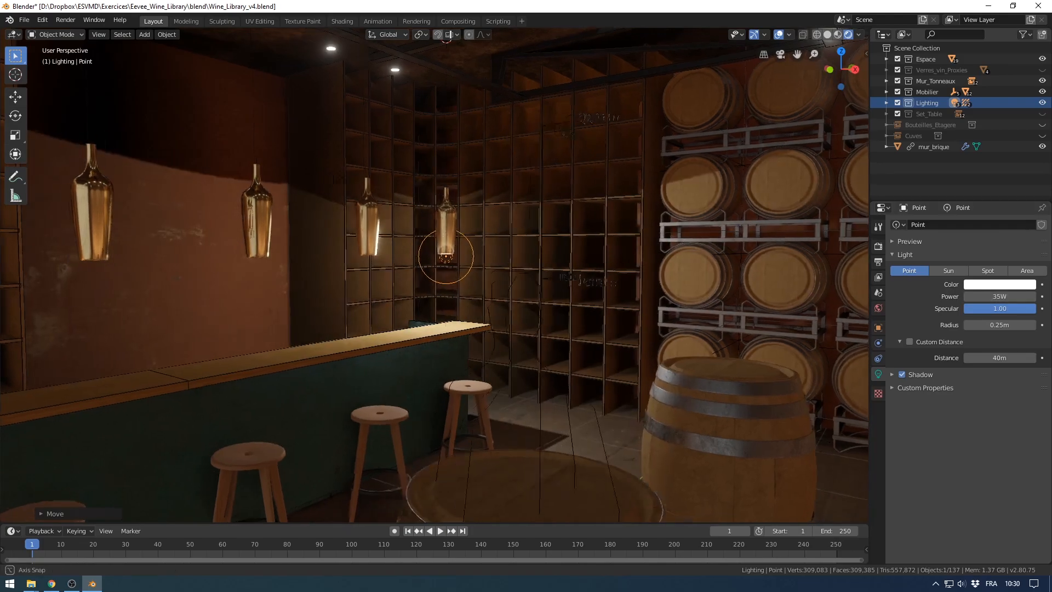
# Step: Fine-tune the point light's height by raising it about 0.01 m along the Z axis
pyautogui.moveTo(450, 263); pyautogui.dragTo(460, 293, button='middle')
pyautogui.press('g')
pyautogui.press('z')
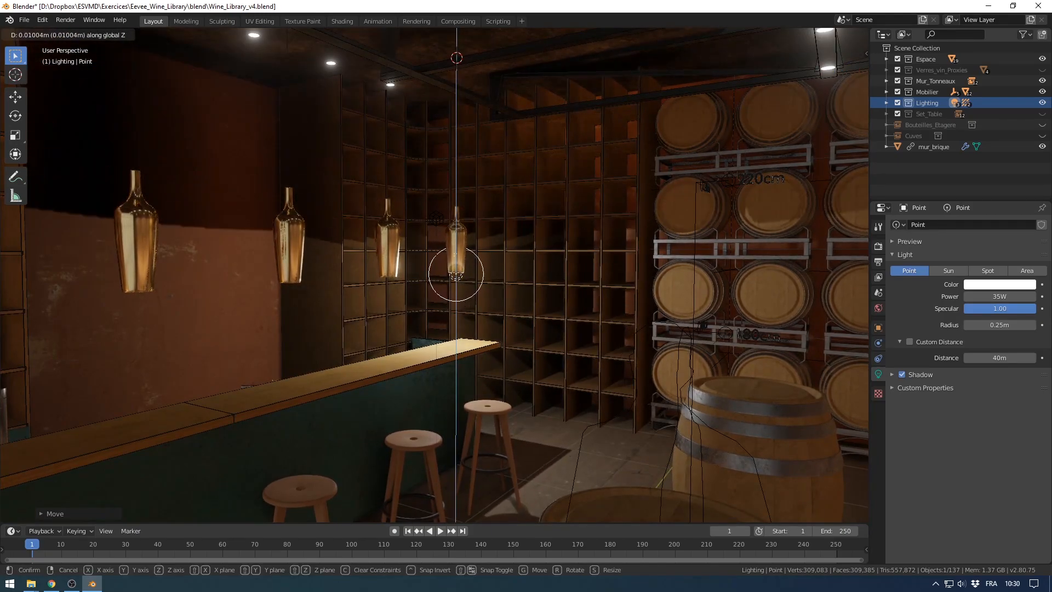
pyautogui.press('Return')
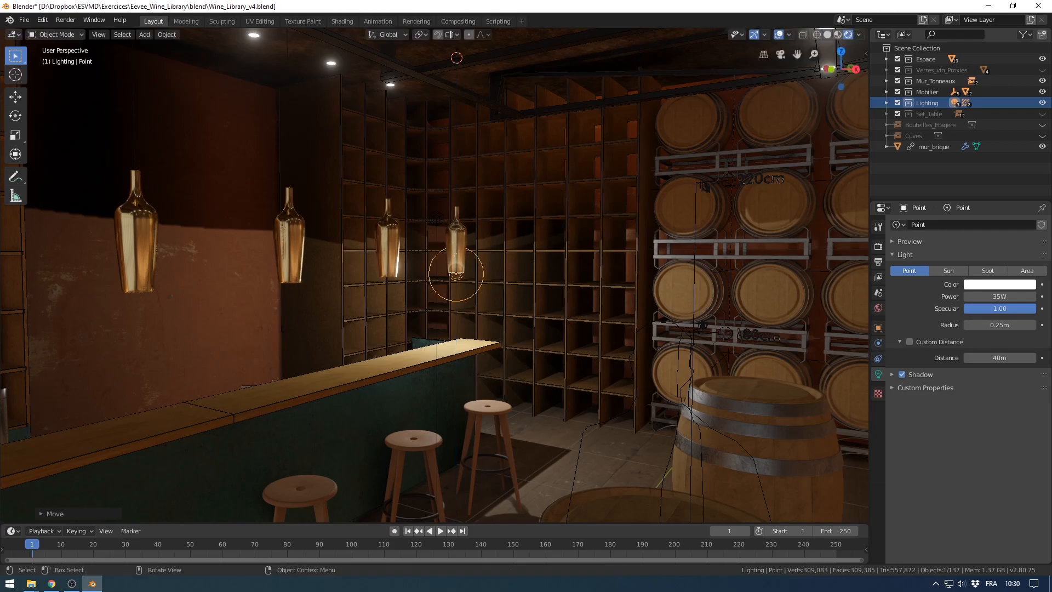
# Step: Set the point light's shadow softness to 100
pyautogui.click(932, 375)
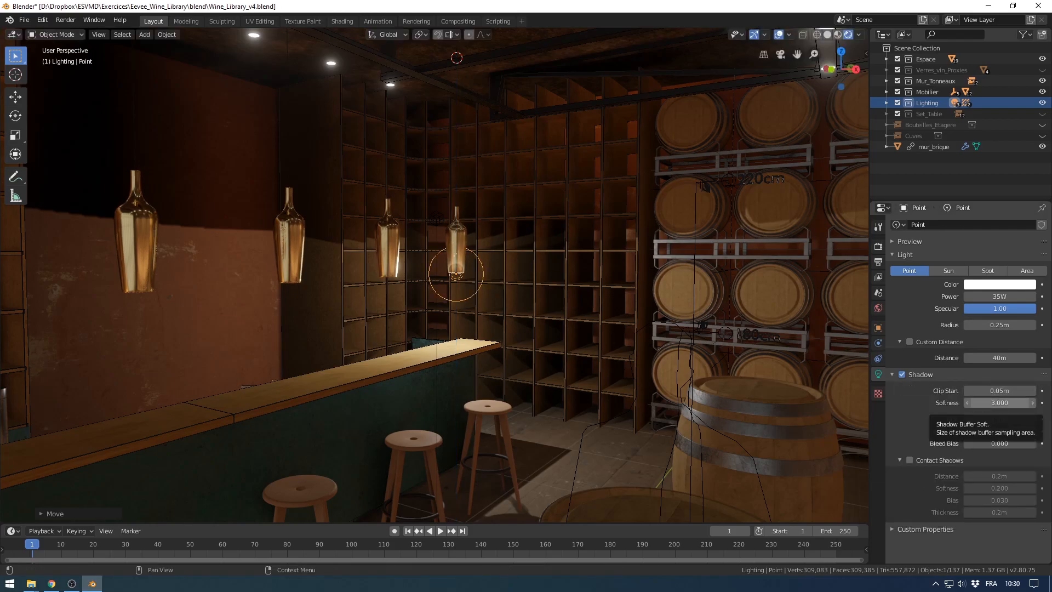
pyautogui.click(999, 402)
pyautogui.press('BackSpace')
pyautogui.press('BackSpace')
pyautogui.press('BackSpace')
pyautogui.write('100')
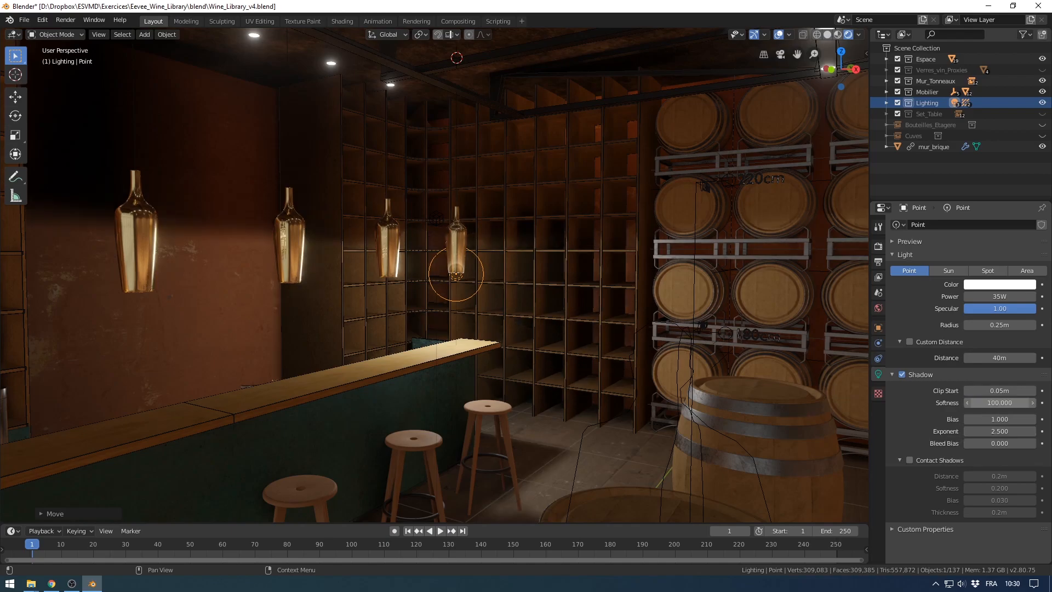
pyautogui.press('Return')
# Step: Increase the point light's power to 100 W
pyautogui.moveTo(438, 274); pyautogui.dragTo(452, 211, button='middle')
pyautogui.scroll(2, 450, 241)
pyautogui.keyDown('shift'); pyautogui.moveTo(452, 211); pyautogui.dragTo(436, 171, button='middle'); pyautogui.keyUp('shift')
pyautogui.scroll(2, 436, 171)
pyautogui.click(1000, 296)
pyautogui.press('Return')
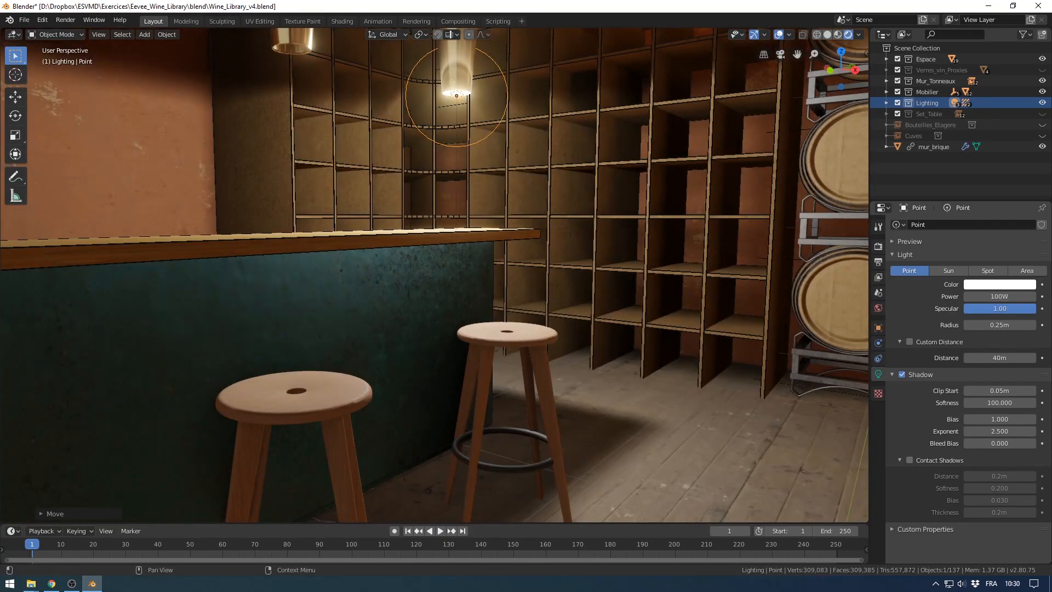
# Step: Try a shadow exponent of 81.4 on the point light to test its effect on the shadow edges
pyautogui.scroll(-4, 439, 274)
pyautogui.moveTo(438, 274); pyautogui.dragTo(474, 275, button='middle')
pyautogui.scroll(3, 439, 258)
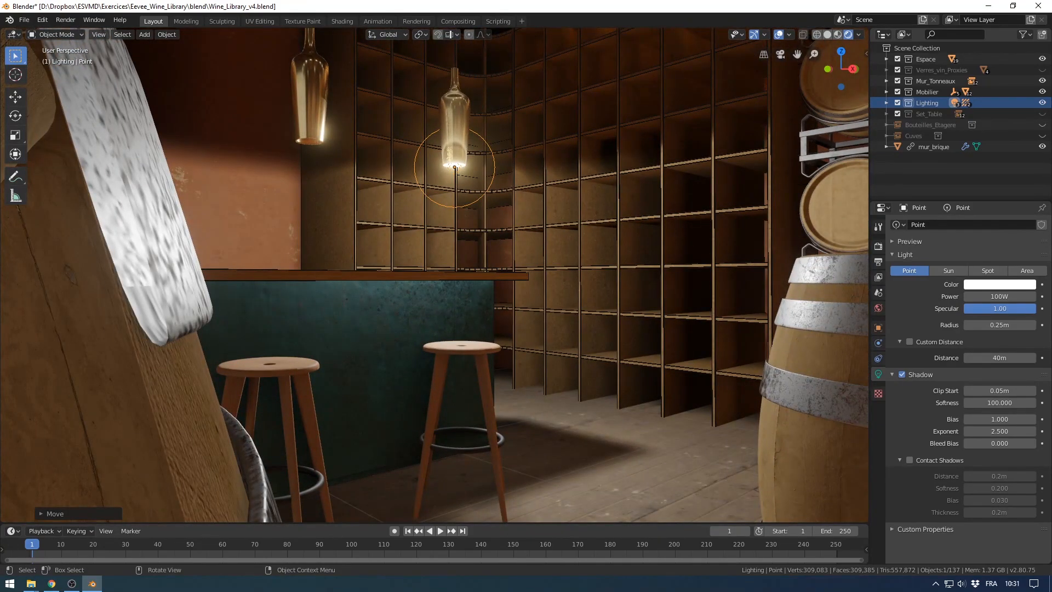
pyautogui.moveTo(439, 274); pyautogui.dragTo(448, 278, button='middle')
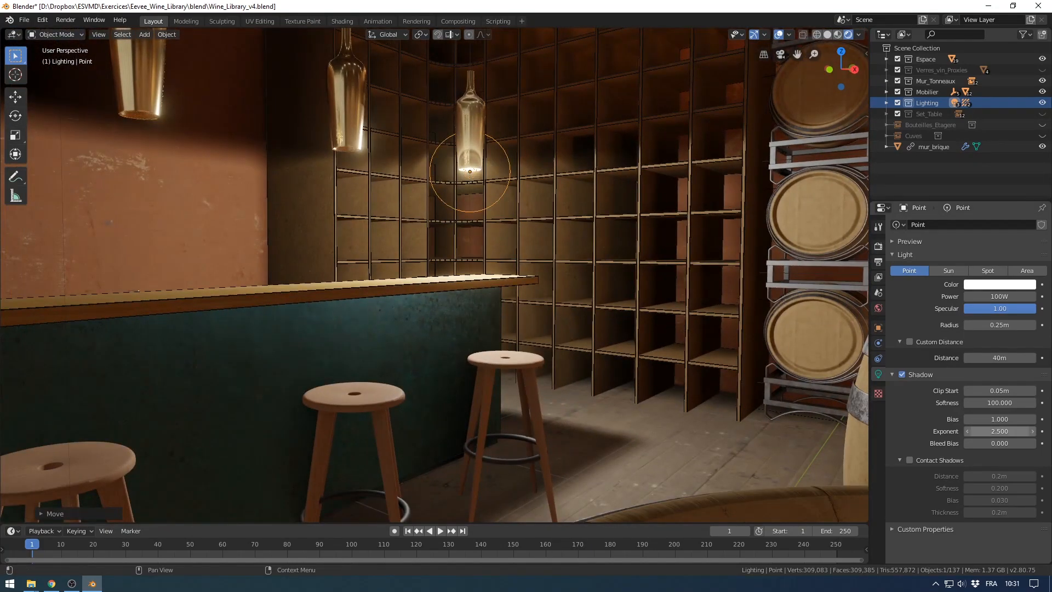
pyautogui.moveTo(1000, 431); pyautogui.dragTo(1039, 431)
pyautogui.moveTo(493, 307)
pyautogui.mouseDown(button='middle')
pyautogui.moveTo(523, 348)
pyautogui.moveTo(487, 322)
pyautogui.mouseUp(button='middle')
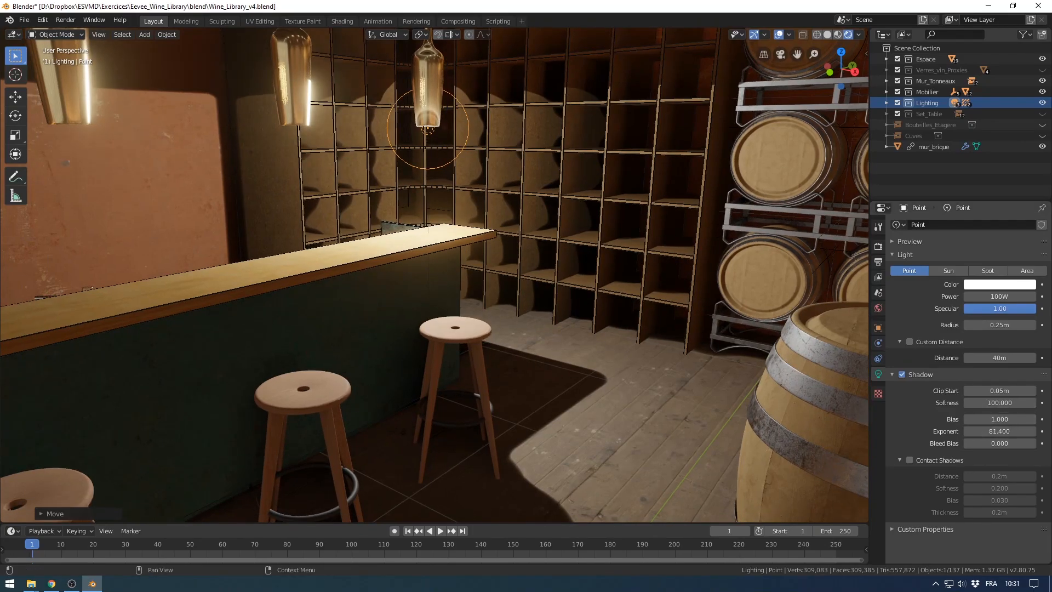
# Step: Try shadow softness values of 10 and 500 on the point light to compare the shadow edges
pyautogui.click(999, 402)
pyautogui.write('10')
pyautogui.press('Return')
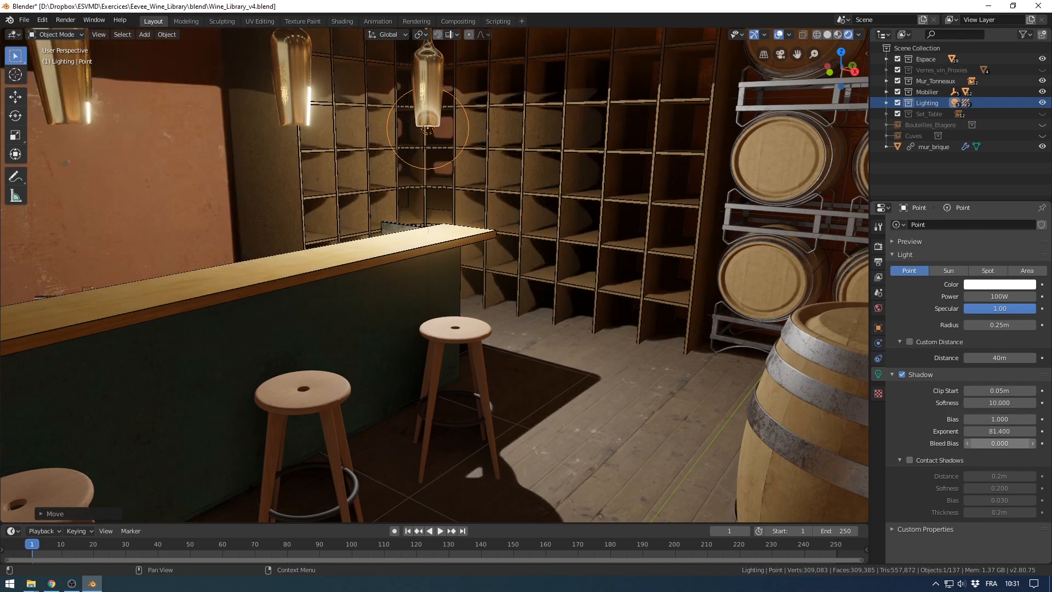
pyautogui.click(999, 403)
pyautogui.write('500')
pyautogui.press('Return')
pyautogui.moveTo(685, 350)
pyautogui.mouseDown(button='middle')
pyautogui.moveTo(682, 326)
pyautogui.moveTo(680, 359)
pyautogui.mouseUp(button='middle')
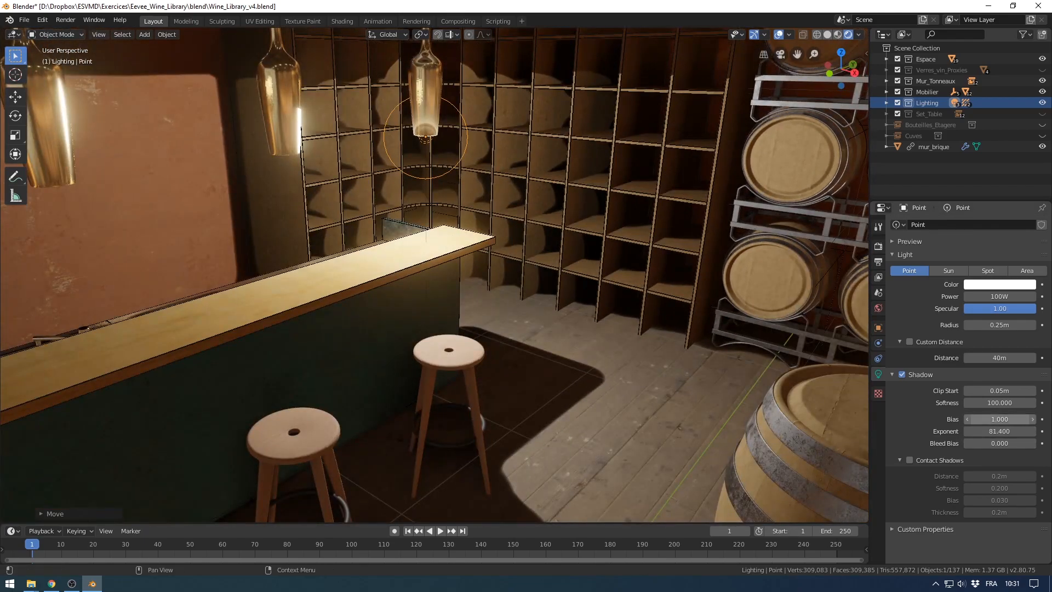
pyautogui.click(1000, 403)
# Step: Set the point light's shadow exponent to 5
pyautogui.click(999, 431)
pyautogui.click(1000, 431)
pyautogui.write('5')
pyautogui.press('Return')
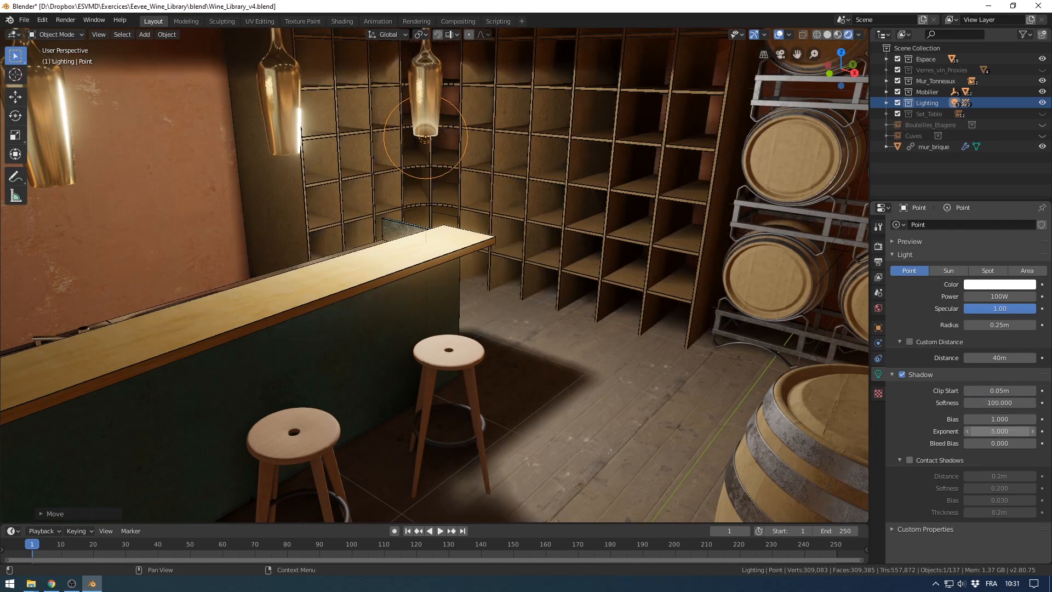
pyautogui.moveTo(548, 296); pyautogui.dragTo(567, 277, button='middle')
pyautogui.scroll(1, 548, 282)
pyautogui.scroll(-1, 547, 274)
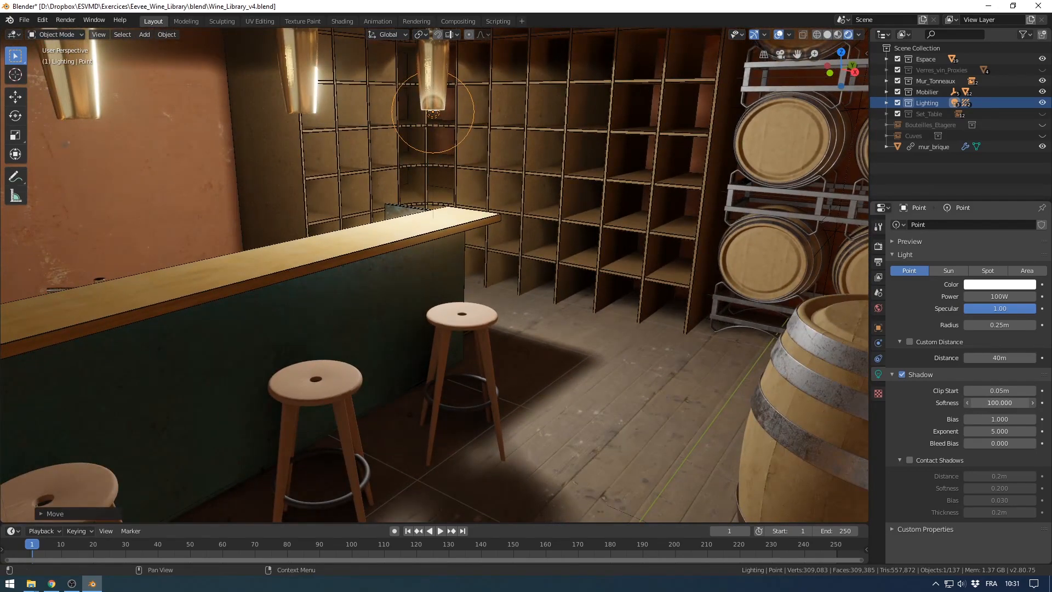
# Step: Set the point light's shadow softness to 25
pyautogui.press('Return')
pyautogui.scroll(-3, 581, 285)
pyautogui.moveTo(581, 285)
pyautogui.keyDown('shift'); pyautogui.mouseDown(button='middle')
pyautogui.moveTo(581, 301)
pyautogui.moveTo(594, 297)
pyautogui.moveTo(592, 274)
pyautogui.mouseUp(button='middle'); pyautogui.keyUp('shift')
pyautogui.scroll(2, 595, 297)
pyautogui.scroll(2, 593, 274)
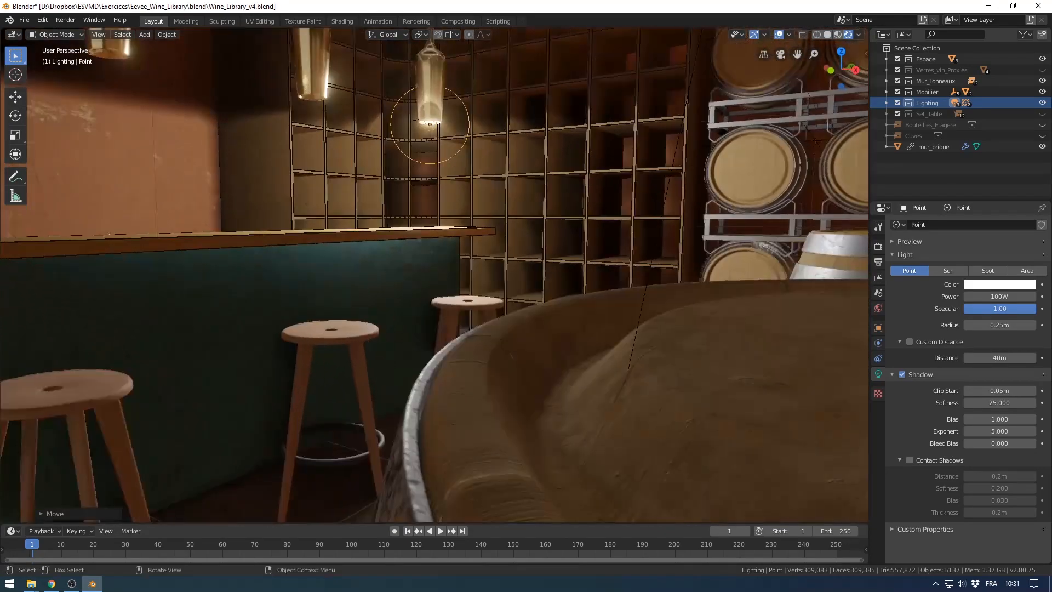
# Step: Compare the scene with the point light's contact shadows on and off, and leave contact shadows enabled
pyautogui.click(900, 460)
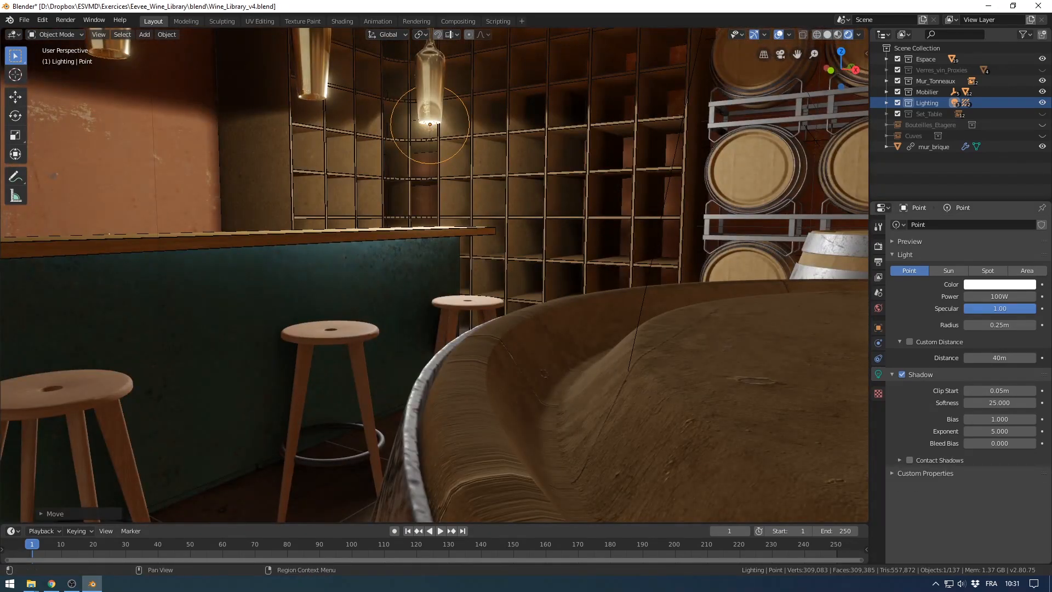
pyautogui.click(910, 461)
pyautogui.moveTo(647, 328); pyautogui.dragTo(644, 289, button='middle')
pyautogui.scroll(2, 633, 342)
pyautogui.scroll(-2, 638, 318)
pyautogui.scroll(-2, 644, 288)
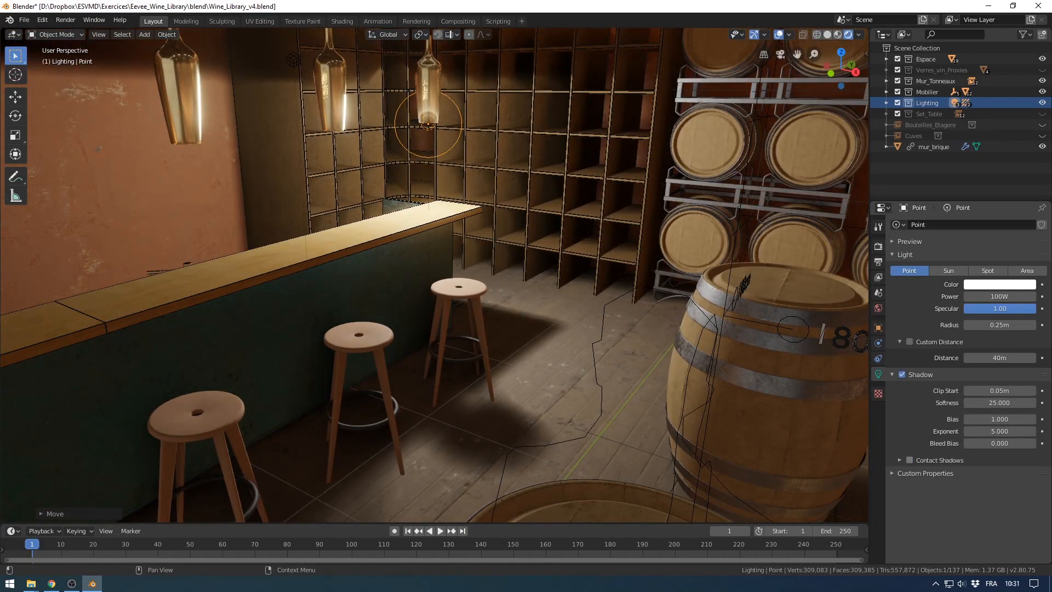
pyautogui.click(910, 460)
pyautogui.moveTo(707, 329); pyautogui.dragTo(741, 319, button='middle')
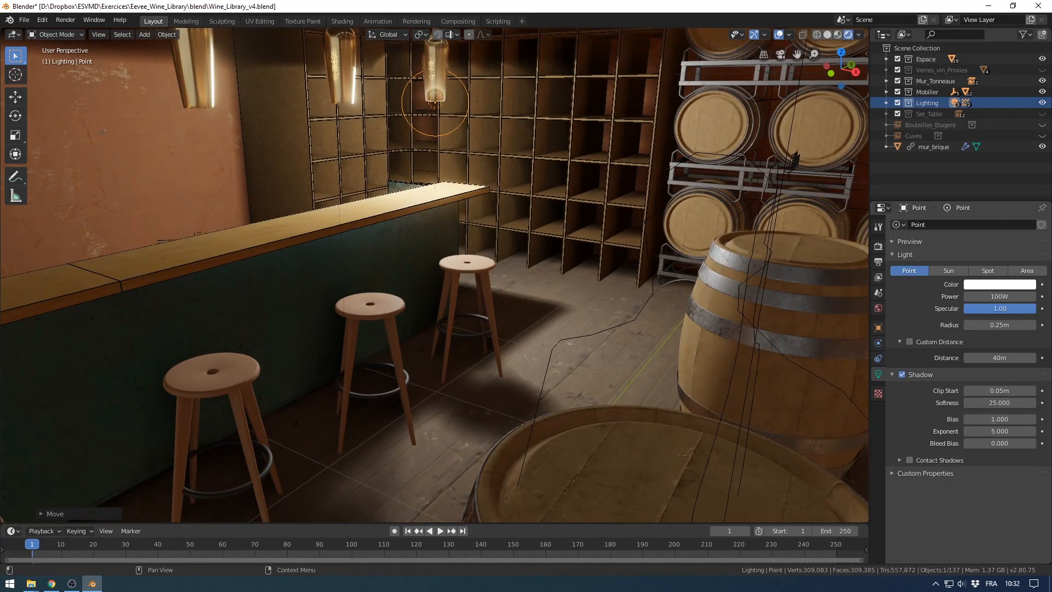
pyautogui.click(909, 460)
pyautogui.scroll(-1, 734, 351)
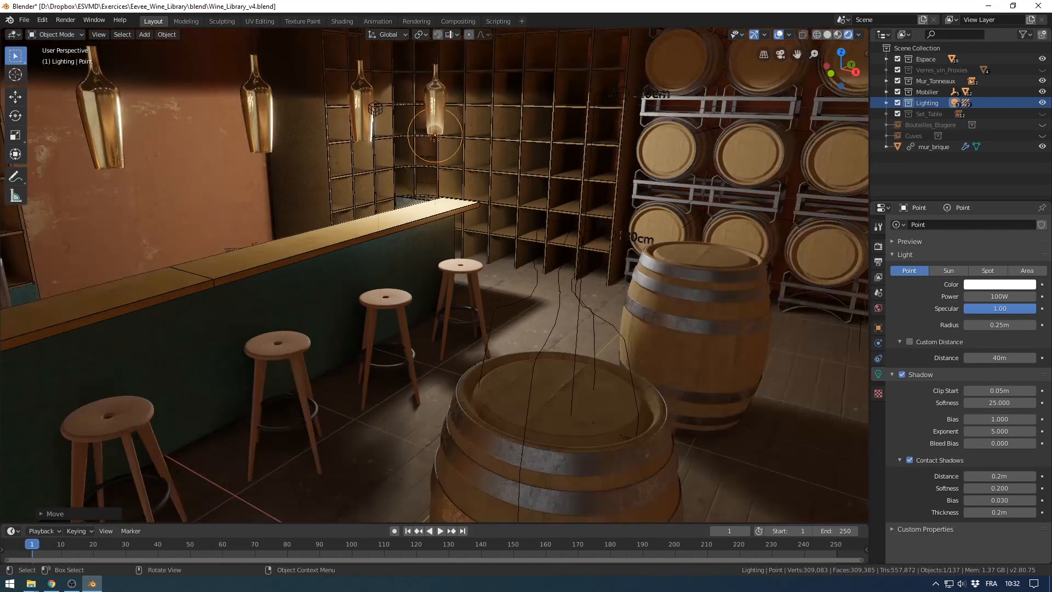
# Step: Try a contact shadow distance of 0.45 m on the point light and settle on 0.5 m
pyautogui.moveTo(734, 351); pyautogui.dragTo(737, 337, button='middle')
pyautogui.click(1000, 476)
pyautogui.write('0.45')
pyautogui.press('Return')
pyautogui.moveTo(438, 306); pyautogui.dragTo(439, 225, button='middle')
pyautogui.write('0.5')
pyautogui.press('Return')
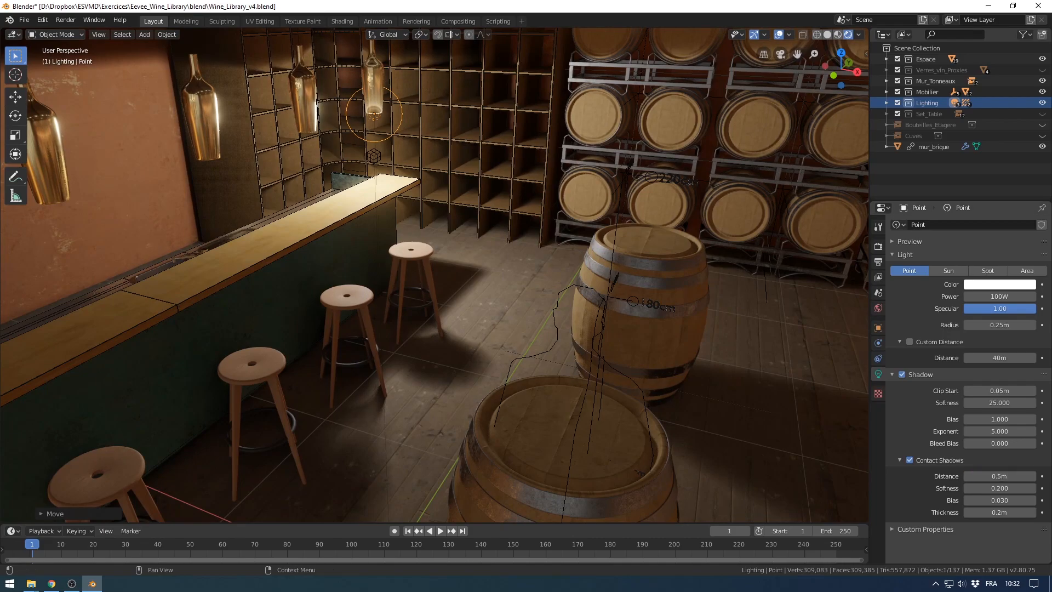
# Step: Lower the point light's power to 35 W and check the effect on the bar counter and stools
pyautogui.click(984, 296)
pyautogui.write('35')
pyautogui.press('Return')
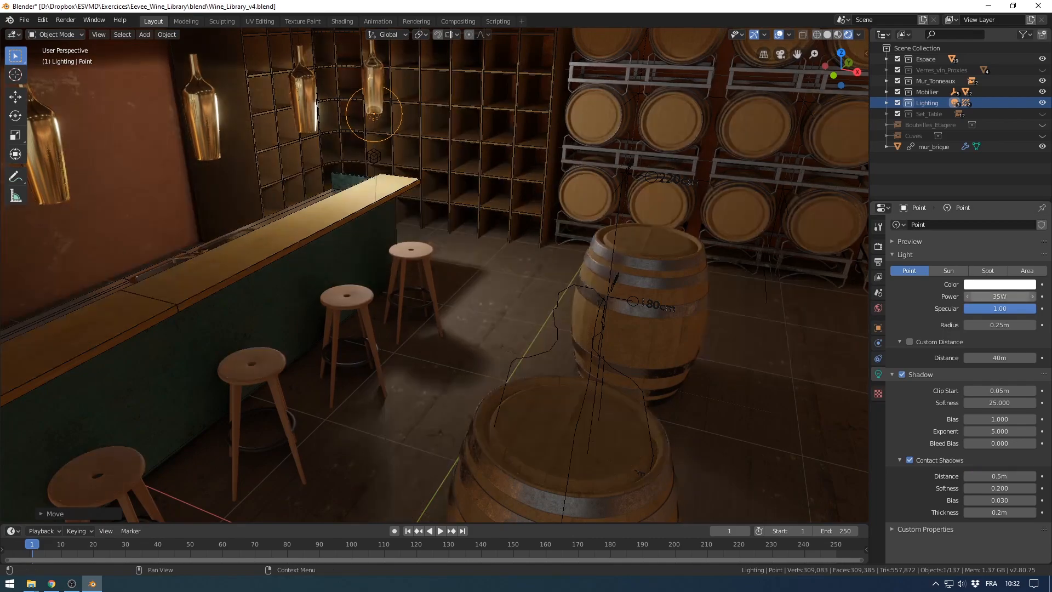
pyautogui.moveTo(526, 307)
pyautogui.mouseDown(button='middle')
pyautogui.moveTo(472, 285)
pyautogui.moveTo(520, 290)
pyautogui.mouseUp(button='middle')
pyautogui.scroll(2, 520, 291)
pyautogui.moveTo(417, 274); pyautogui.dragTo(487, 344, button='middle')
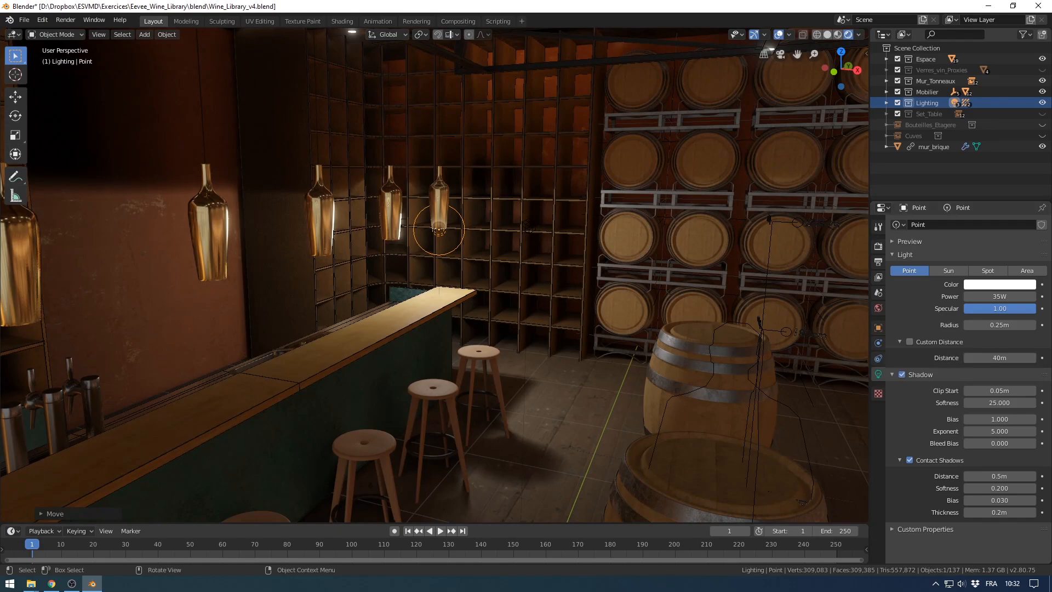
pyautogui.scroll(-3, 434, 274)
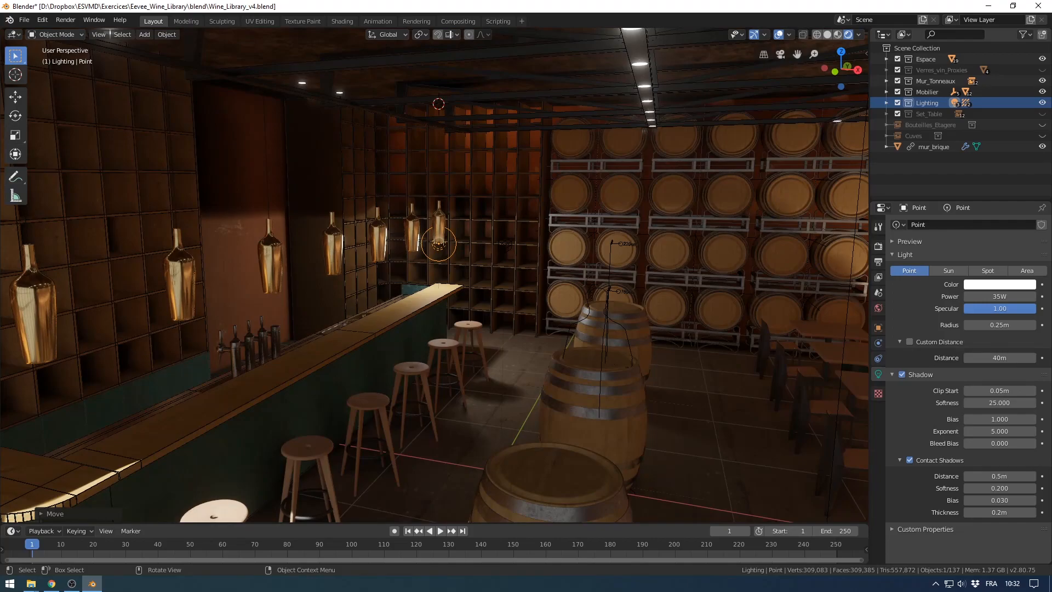
# Step: Enable a custom distance on the point light and limit its reach to 3 m
pyautogui.moveTo(434, 274); pyautogui.dragTo(460, 273, button='middle')
pyautogui.keyDown('shift'); pyautogui.moveTo(438, 274); pyautogui.dragTo(417, 274, button='middle'); pyautogui.keyUp('shift')
pyautogui.click(909, 342)
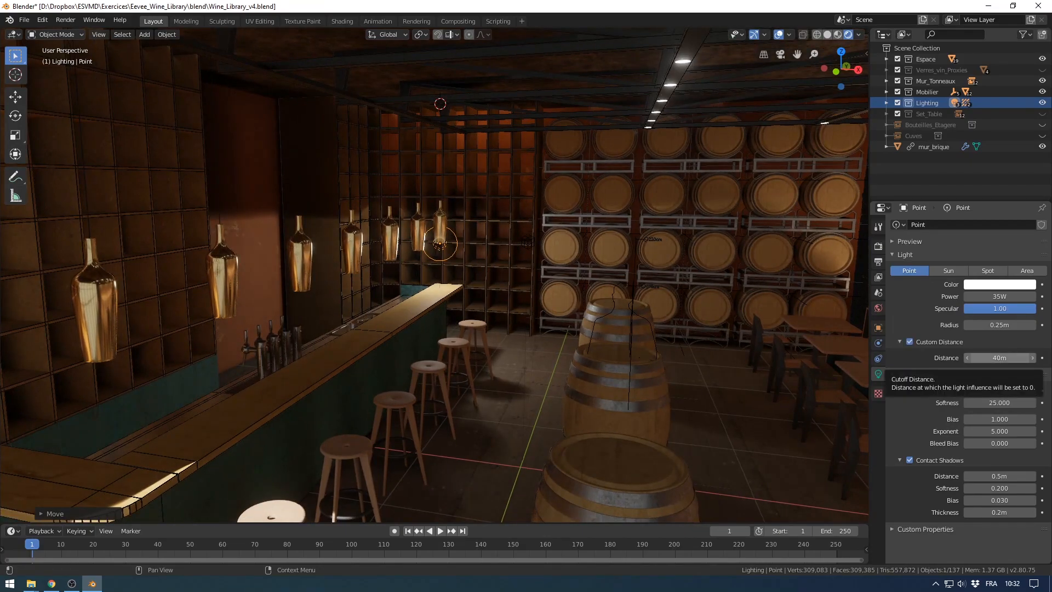
pyautogui.click(999, 357)
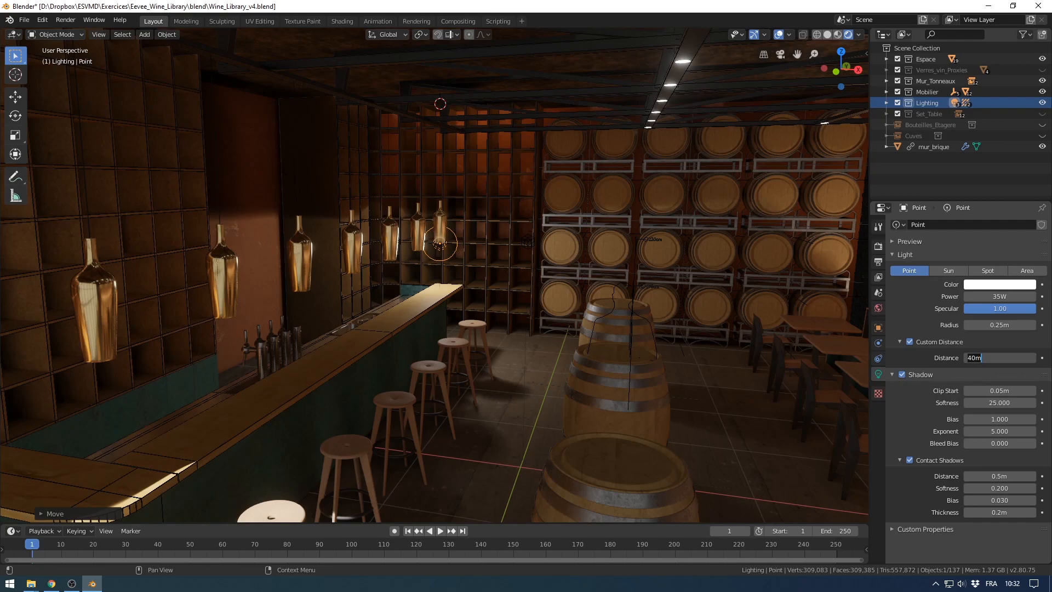
pyautogui.write('3')
pyautogui.press('Return')
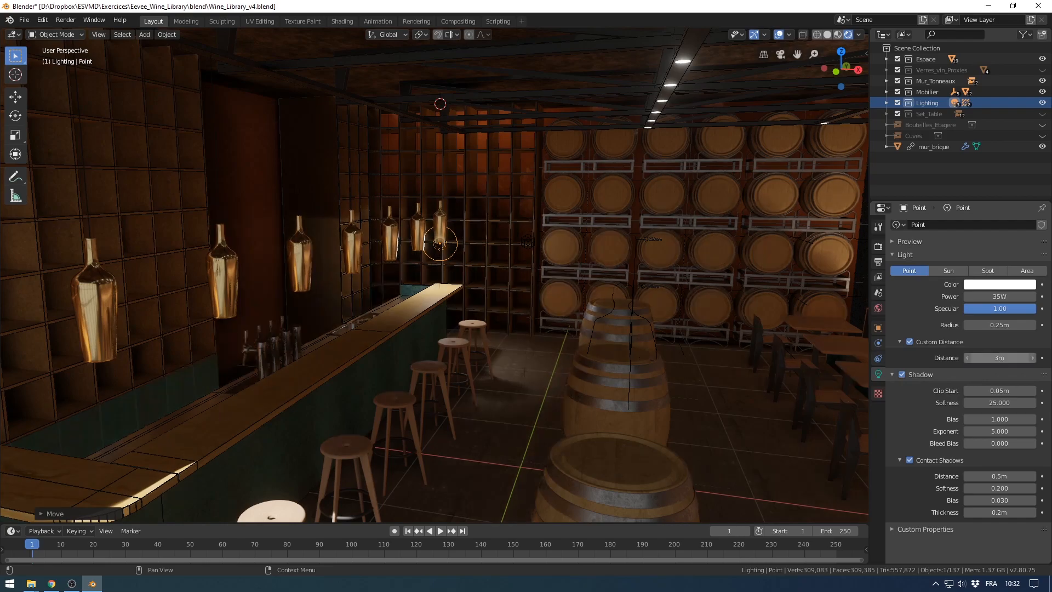
pyautogui.scroll(8, 434, 274)
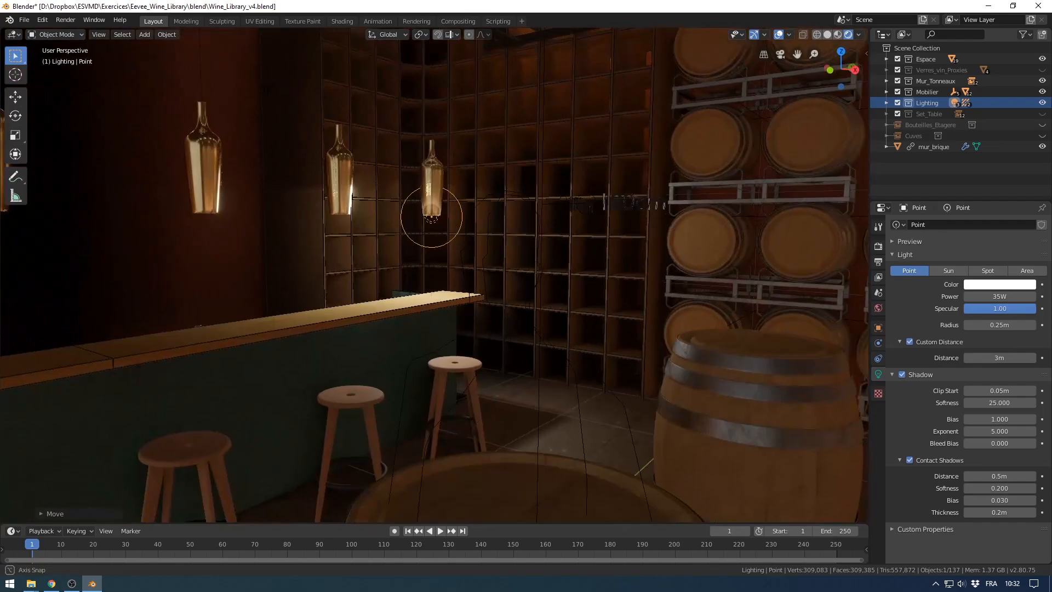
pyautogui.scroll(-3, 435, 274)
# Step: Give the point light a warm, pale orange colour
pyautogui.click(999, 285)
pyautogui.click(974, 182)
pyautogui.moveTo(971, 184); pyautogui.dragTo(976, 186)
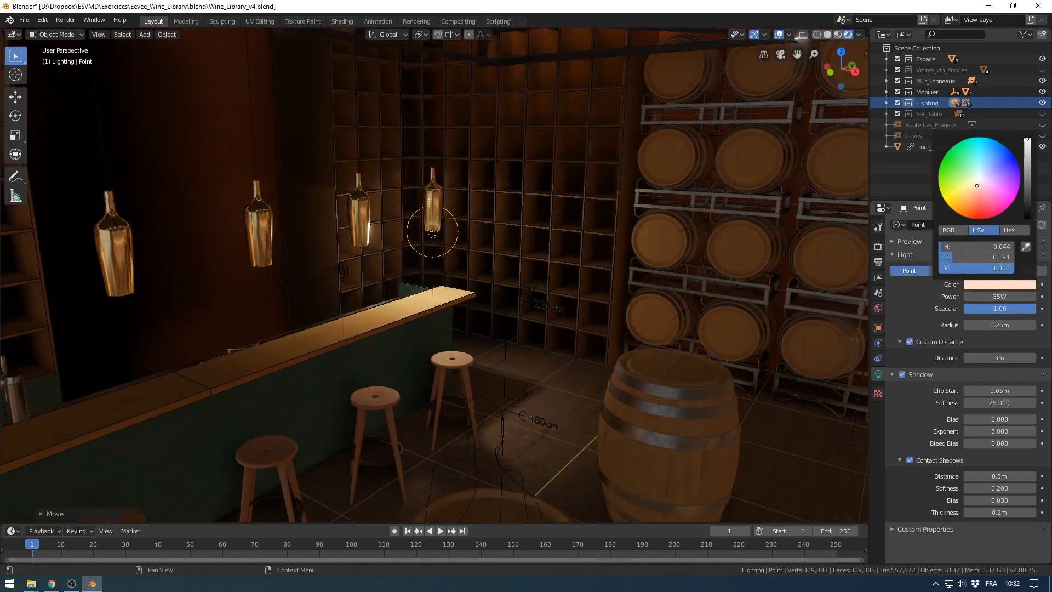
pyautogui.moveTo(434, 274); pyautogui.dragTo(478, 280, button='middle')
pyautogui.scroll(-3, 384, 263)
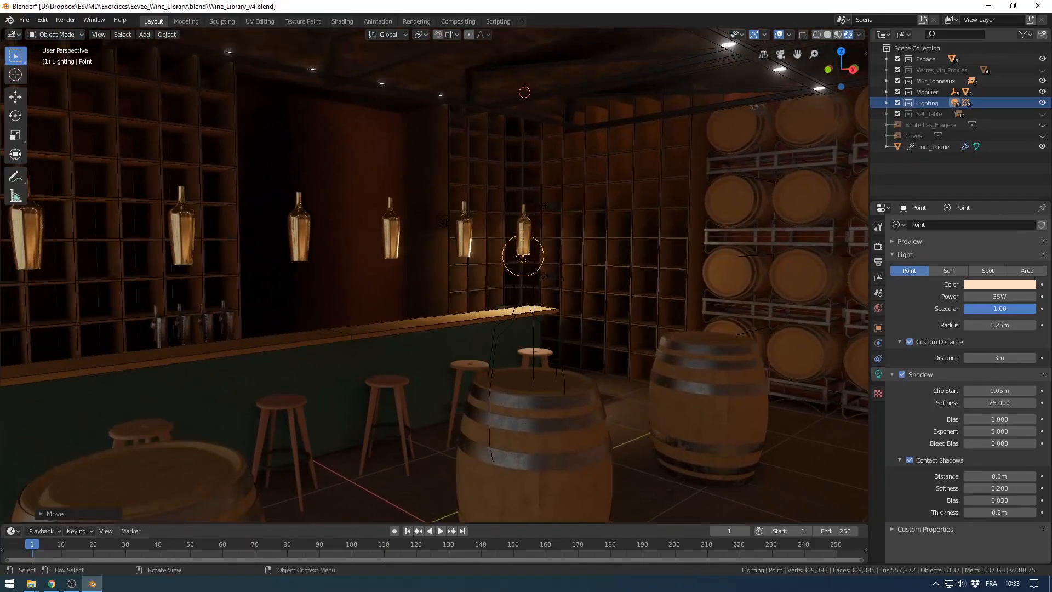
# Step: Rename the point light in the Lighting collection to Light_Bar
pyautogui.click(886, 103)
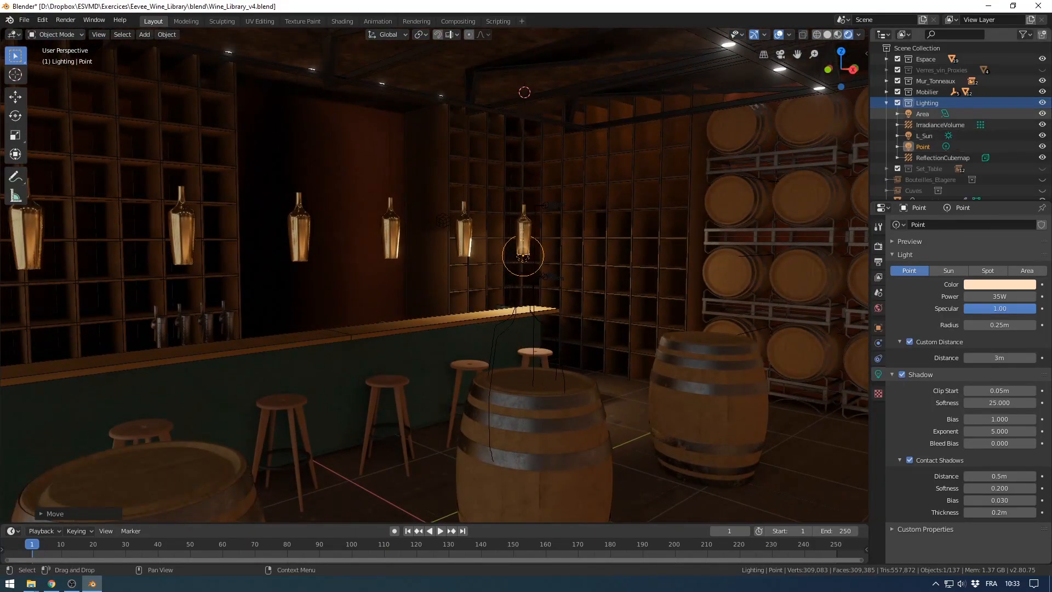
pyautogui.click(923, 114)
pyautogui.keyDown('shift'); pyautogui.moveTo(701, 263); pyautogui.dragTo(575, 260, button='middle'); pyautogui.keyUp('shift')
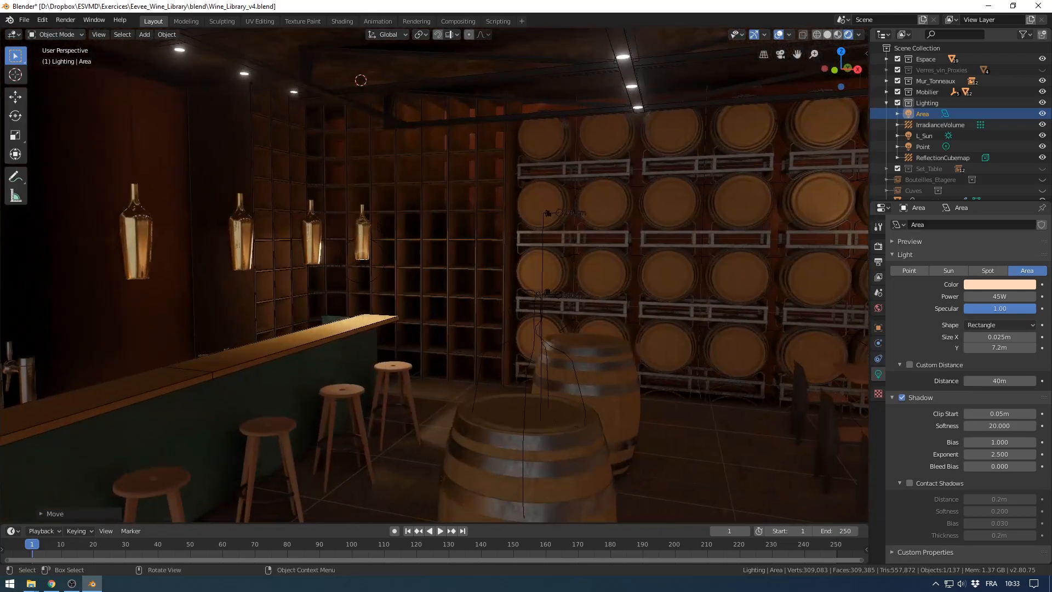
pyautogui.click(362, 261)
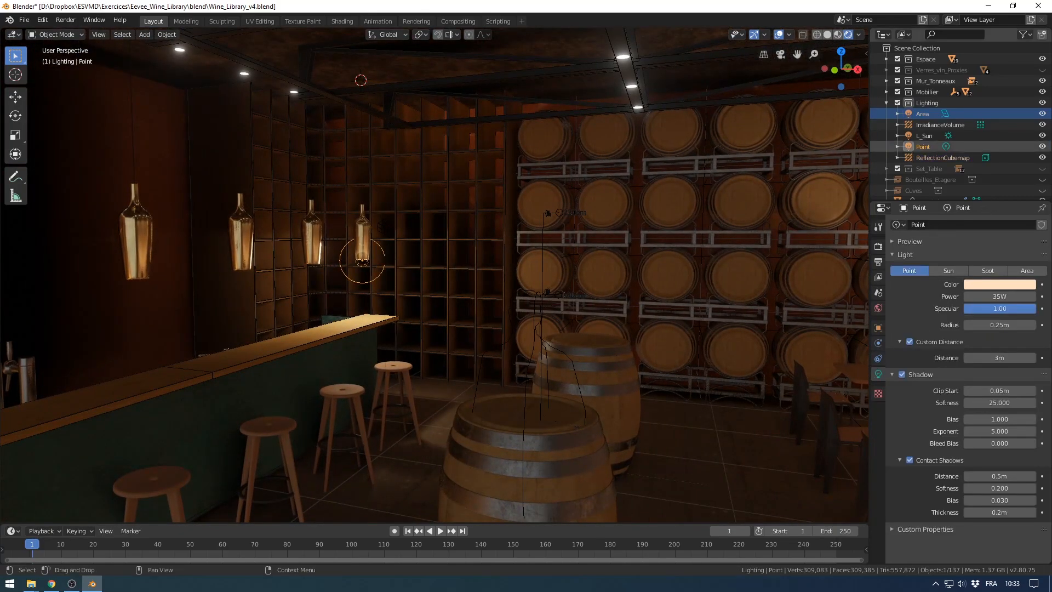
pyautogui.doubleClick(923, 147)
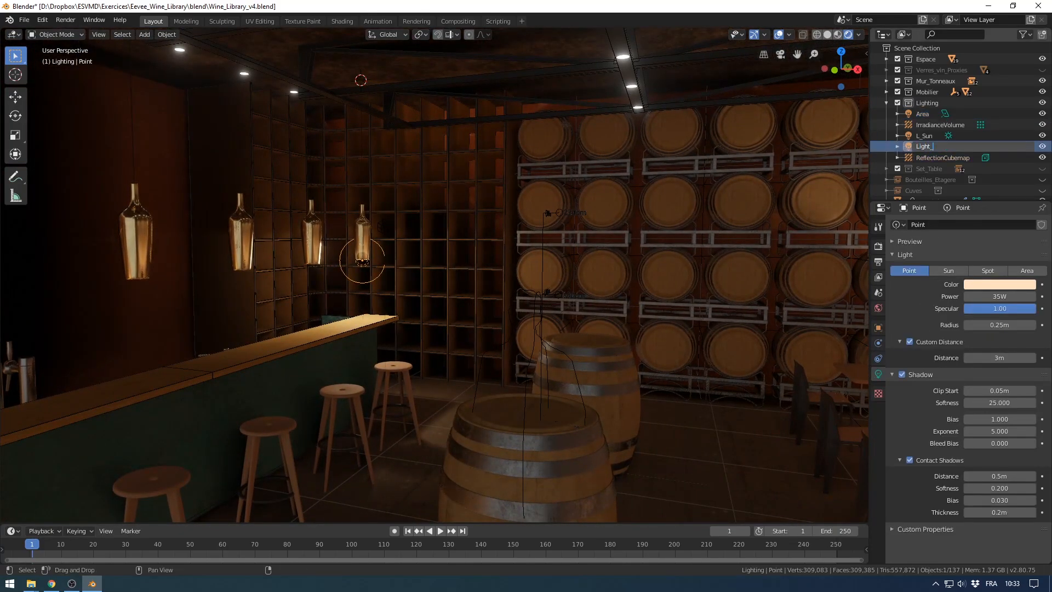
pyautogui.press('Return')
# Step: Make a linked duplicate of Light_Bar and place it under the third pendant lamp along the Y axis
pyautogui.moveTo(548, 274); pyautogui.dragTo(679, 269, button='middle')
pyautogui.scroll(2, 630, 269)
pyautogui.moveTo(603, 268); pyautogui.dragTo(550, 258, button='middle')
pyautogui.scroll(-2, 572, 266)
pyautogui.hotkey('shift', 'd')
pyautogui.press('y')
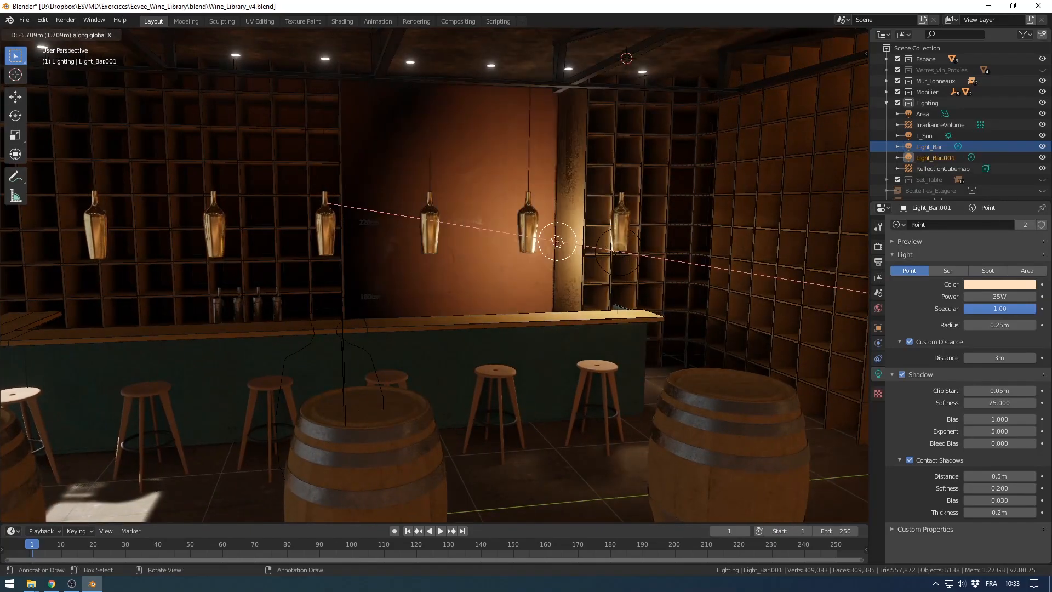
pyautogui.click(428, 256)
pyautogui.moveTo(428, 256); pyautogui.dragTo(468, 265, button='middle')
# Step: Turn off Bloom in the Eevee render settings
pyautogui.click(878, 246)
pyautogui.click(902, 312)
pyautogui.scroll(1, 469, 267)
pyautogui.scroll(-1, 412, 279)
# Step: Make two more linked duplicates of the bar light along the Y axis, placing them under the fifth and seventh pendant lamps
pyautogui.hotkey('alt', 'd')
pyautogui.press('x')
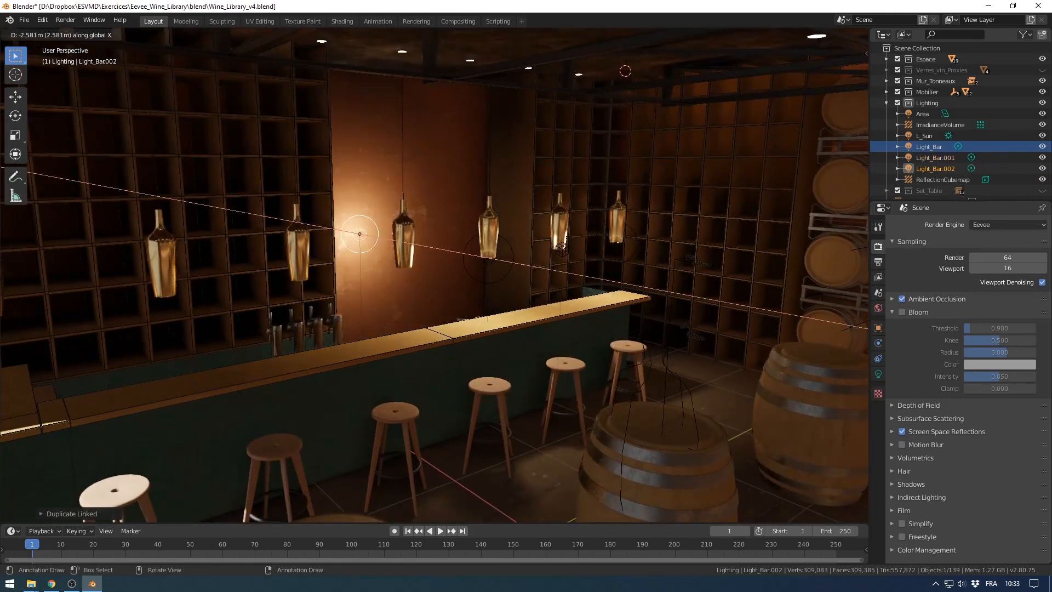
pyautogui.press('y')
pyautogui.click(285, 285)
pyautogui.moveTo(284, 284); pyautogui.dragTo(408, 257, button='middle')
pyautogui.hotkey('alt', 'd')
pyautogui.press('x')
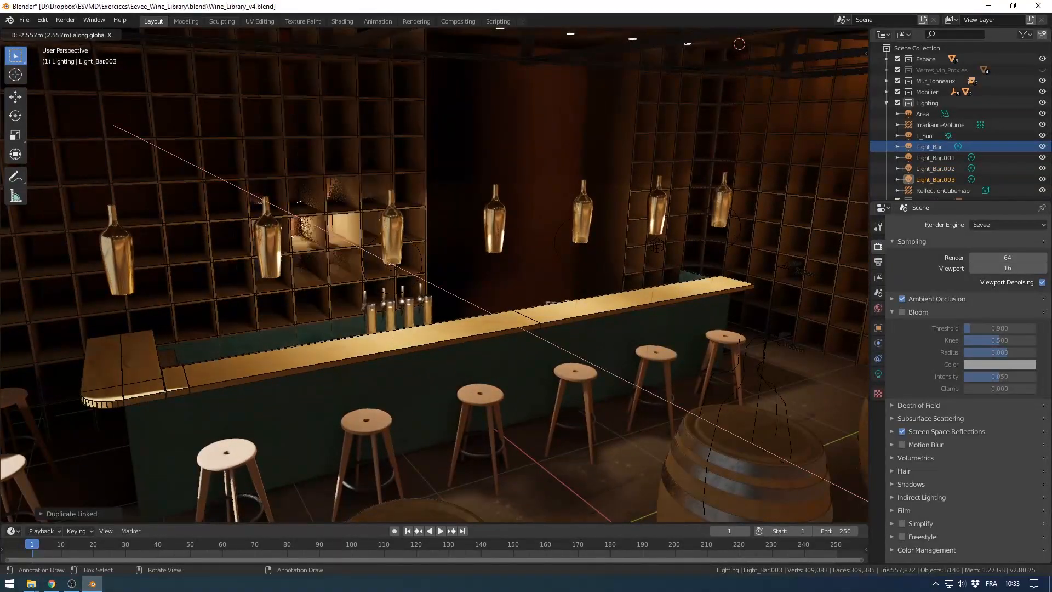
pyautogui.press('y')
pyautogui.click(140, 286)
pyautogui.moveTo(140, 286); pyautogui.dragTo(187, 270, button='middle')
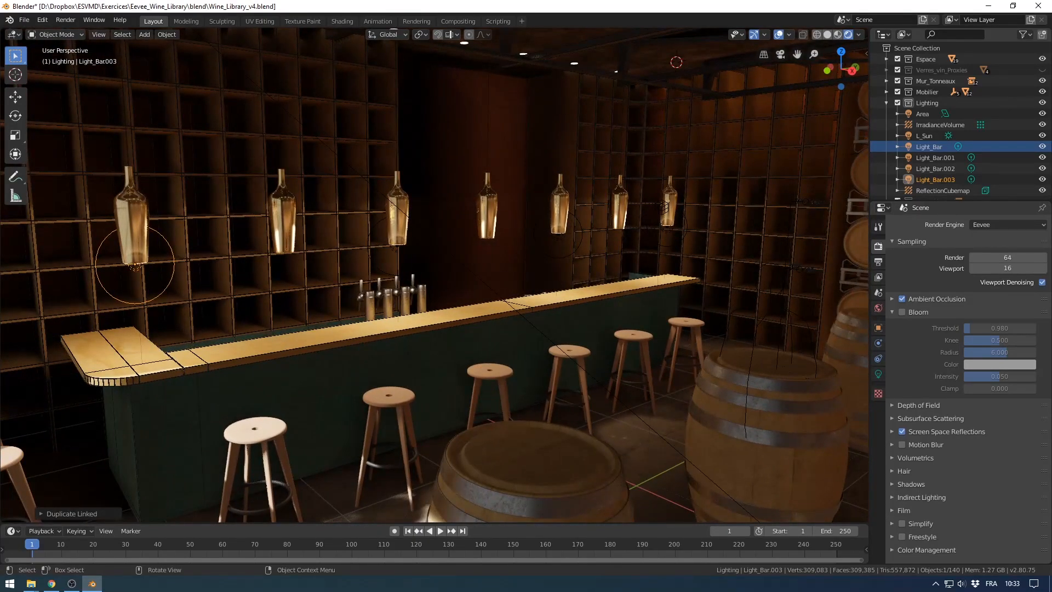
# Step: Try a power of 100 W on the linked bar lights and restore it to 35 W
pyautogui.click(878, 373)
pyautogui.click(999, 297)
pyautogui.write('100')
pyautogui.press('Return')
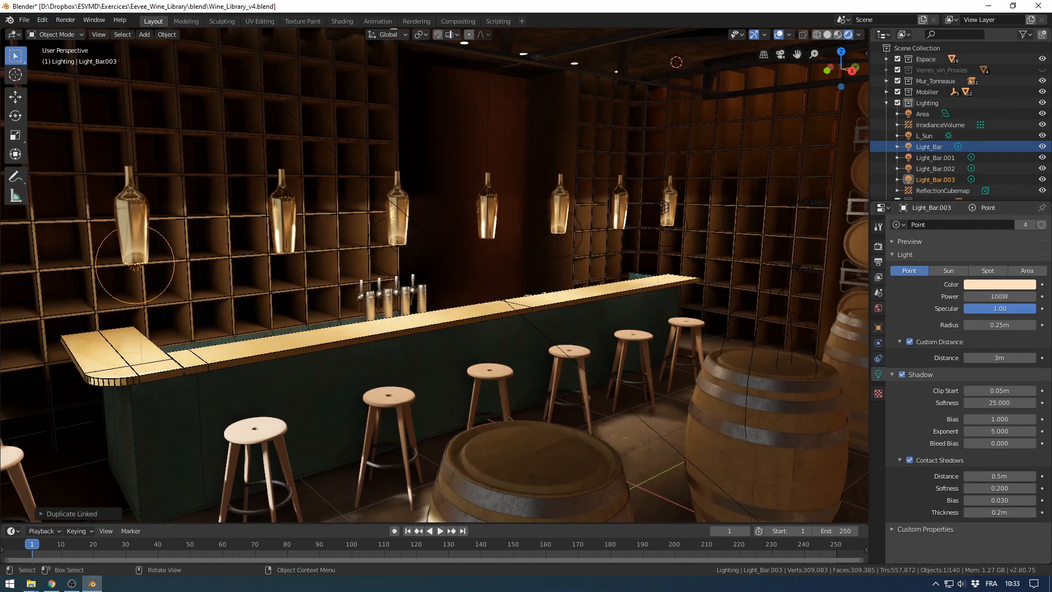
pyautogui.click(1000, 296)
pyautogui.write('35')
pyautogui.press('Return')
pyautogui.moveTo(756, 263); pyautogui.dragTo(768, 264, button='middle')
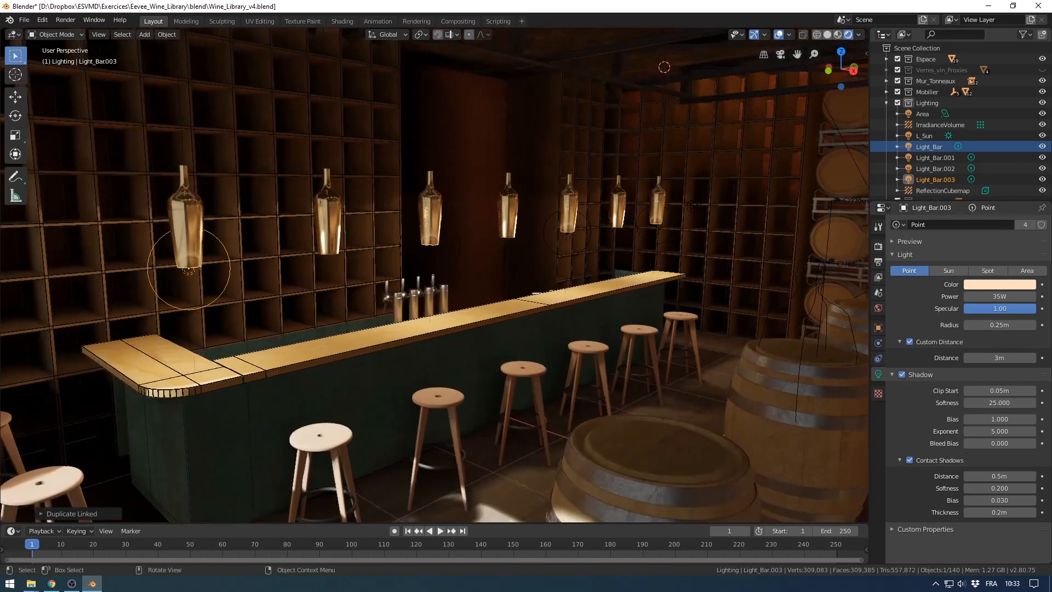
# Step: Examine the room's lighting from the bar across the barrels and ceiling lamps to the brick wall
pyautogui.moveTo(433, 274); pyautogui.dragTo(236, 307, button='middle')
pyautogui.scroll(-3, 299, 275)
pyautogui.scroll(3, 300, 309)
pyautogui.moveTo(236, 307); pyautogui.dragTo(259, 298, button='middle')
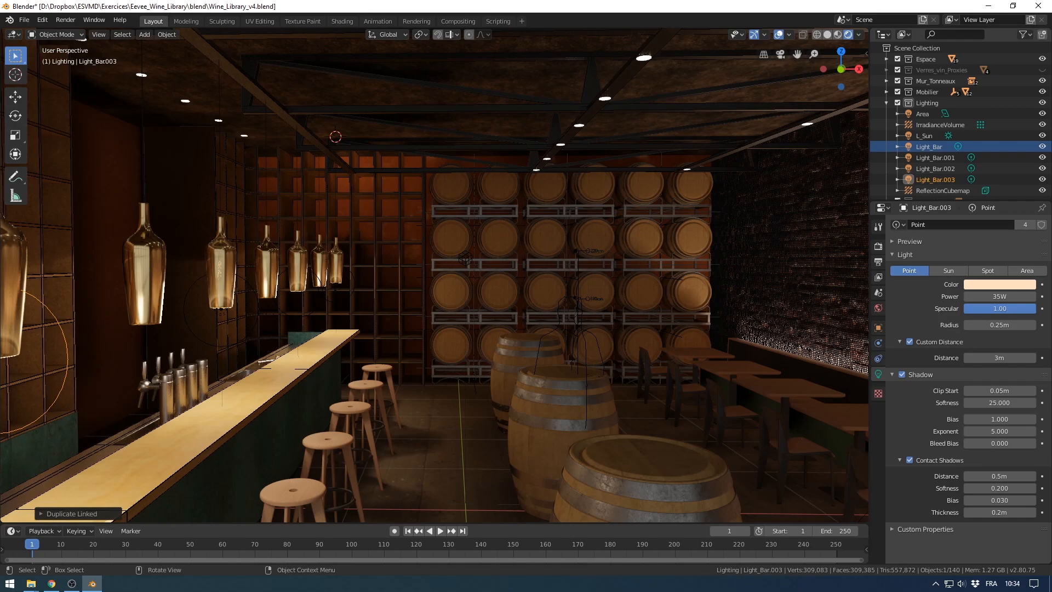
pyautogui.keyDown('shift'); pyautogui.moveTo(274, 307); pyautogui.dragTo(464, 36, button='middle'); pyautogui.keyUp('shift')
pyautogui.scroll(2, 339, 294)
pyautogui.scroll(-2, 443, 289)
pyautogui.scroll(-3, 478, 288)
pyautogui.scroll(3, 502, 295)
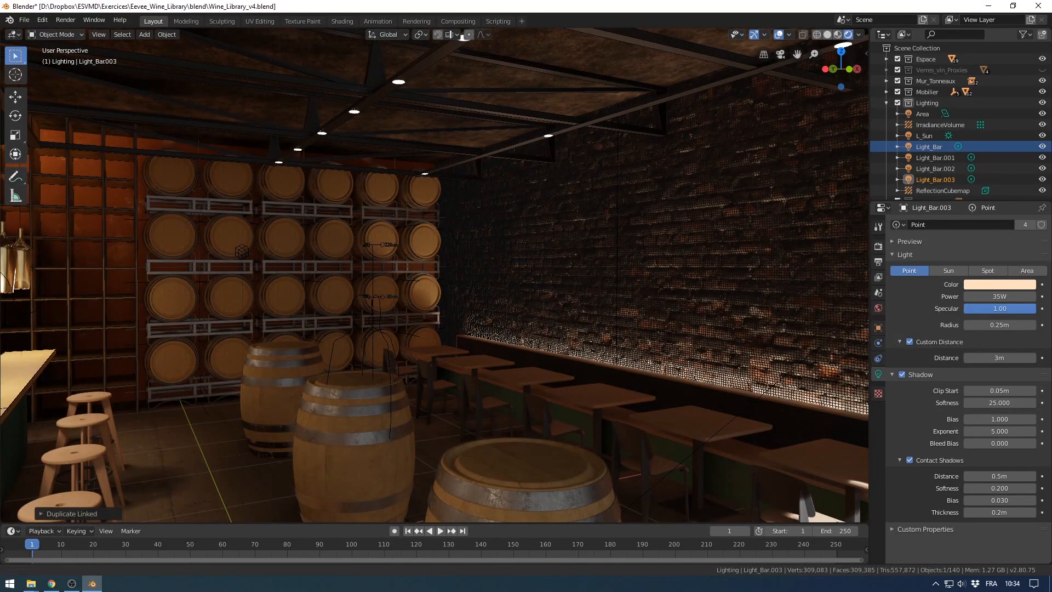
pyautogui.keyDown('shift'); pyautogui.moveTo(472, 296); pyautogui.dragTo(384, 301, button='middle'); pyautogui.keyUp('shift')
pyautogui.scroll(-1, 434, 275)
pyautogui.scroll(1, 434, 275)
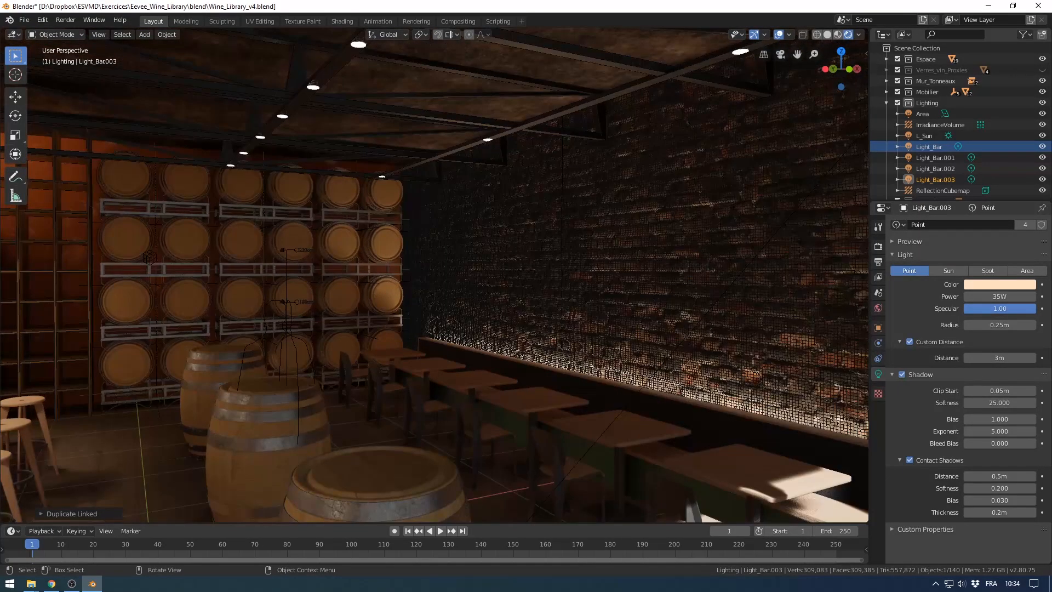
# Step: Snap the 3D cursor to the selected face of the ceiling lamp in the corner beside the brick wall
pyautogui.hotkey('alt', 'shift', 'z')
pyautogui.scroll(4, 335, 260)
pyautogui.click(482, 100)
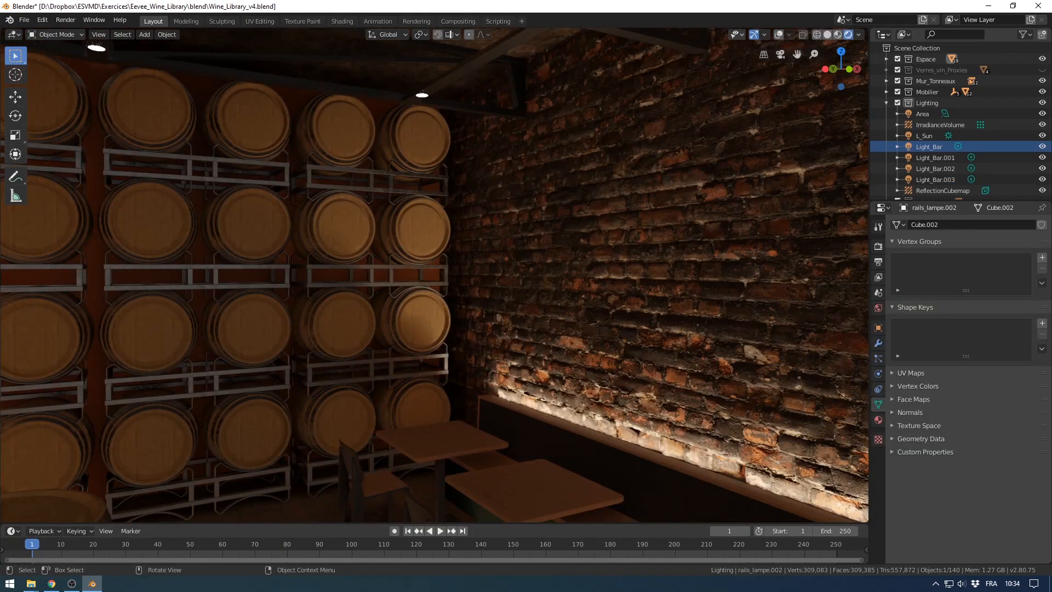
pyautogui.keyDown('shift'); pyautogui.moveTo(482, 100); pyautogui.dragTo(487, 137, button='middle'); pyautogui.keyUp('shift')
pyautogui.hotkey('alt', 'shift', 'z')
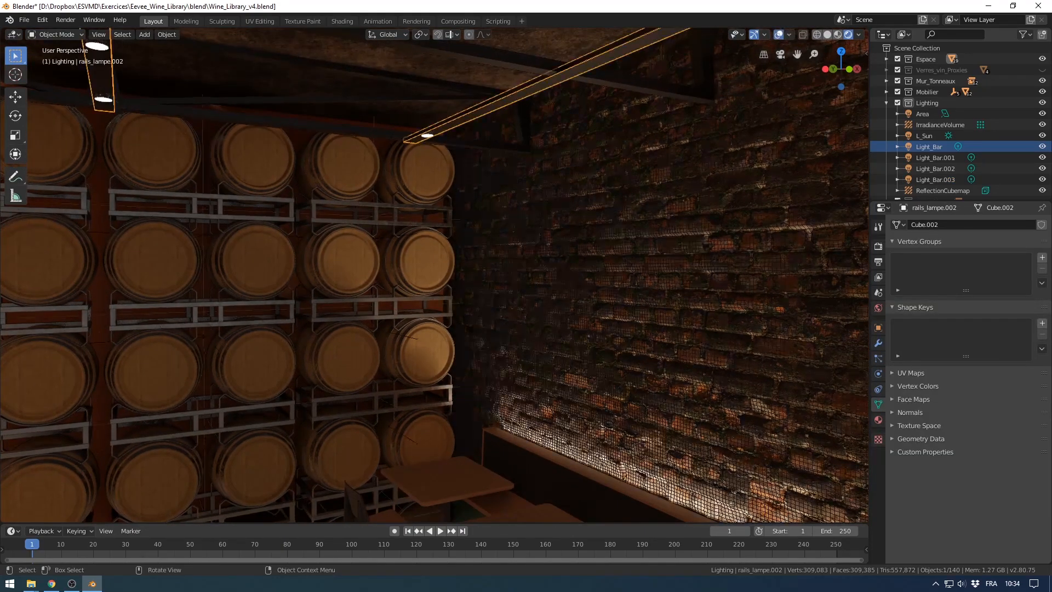
pyautogui.click(428, 135)
pyautogui.hotkey('shift', 's')
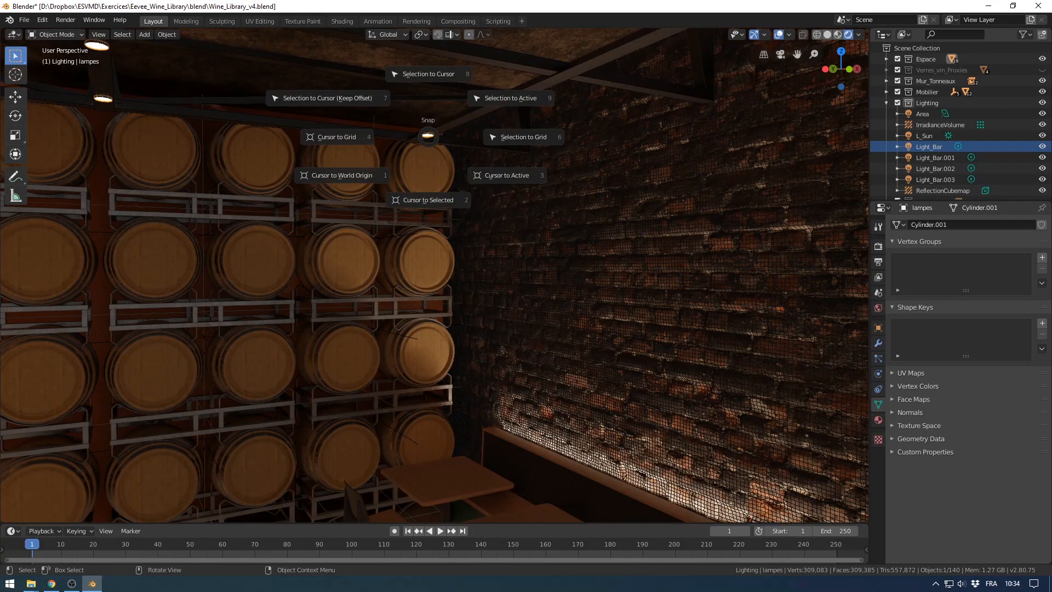
pyautogui.press('Escape')
pyautogui.press('Tab')
pyautogui.hotkey('shift', 's')
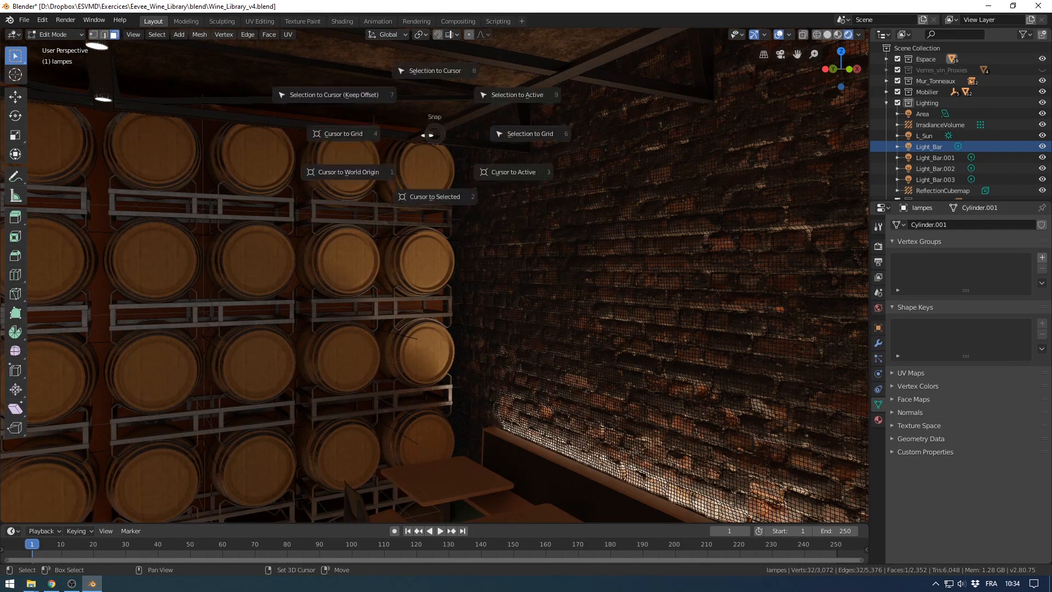
pyautogui.click(434, 190)
pyautogui.press('Tab')
# Step: Add a spot light at the 3D cursor and move it along the Z axis to sit at the ceiling lamp
pyautogui.hotkey('shift', 'a')
pyautogui.moveTo(434, 184)
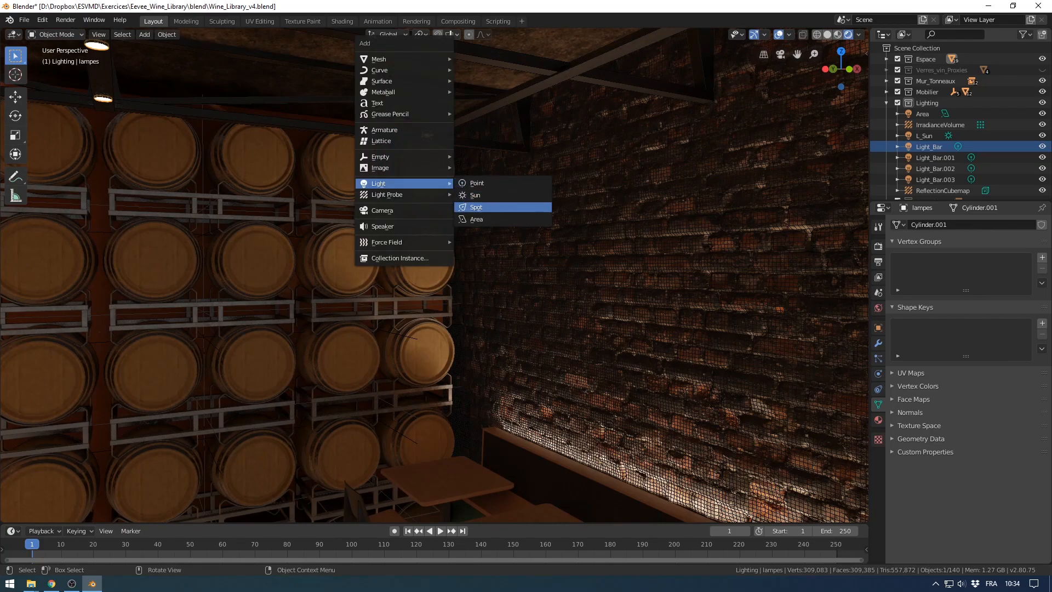
pyautogui.click(476, 208)
pyautogui.press('g')
pyautogui.press('z')
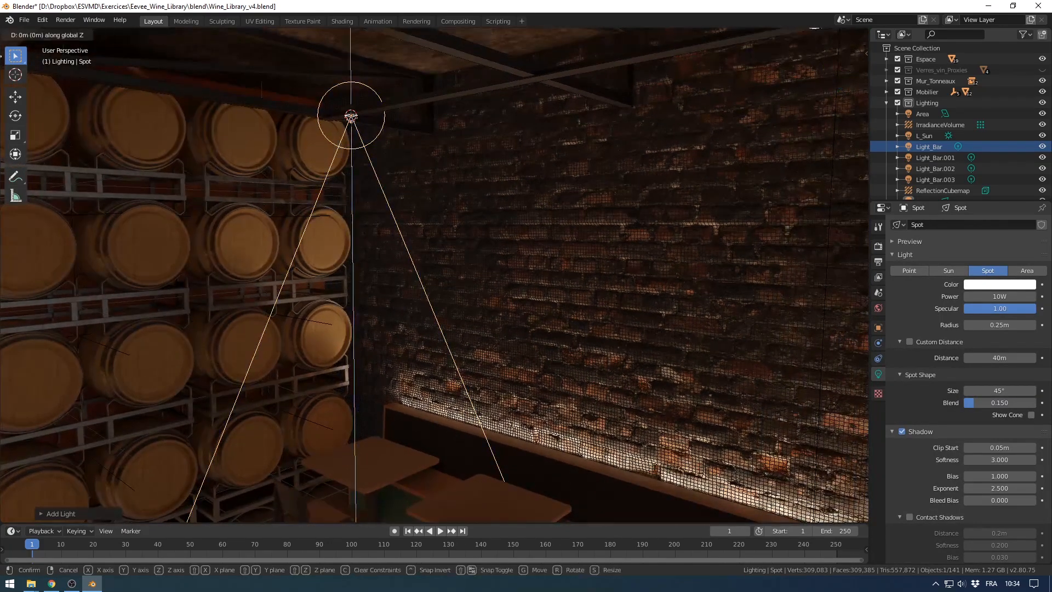
pyautogui.click(471, 213)
pyautogui.moveTo(471, 213)
pyautogui.mouseDown(button='middle')
pyautogui.moveTo(504, 221)
pyautogui.moveTo(479, 215)
pyautogui.mouseUp(button='middle')
# Step: Set the spot light's colour to green and its power to 150 W
pyautogui.click(989, 284)
pyautogui.moveTo(975, 173); pyautogui.dragTo(959, 142)
pyautogui.click(1000, 297)
pyautogui.press('Return')
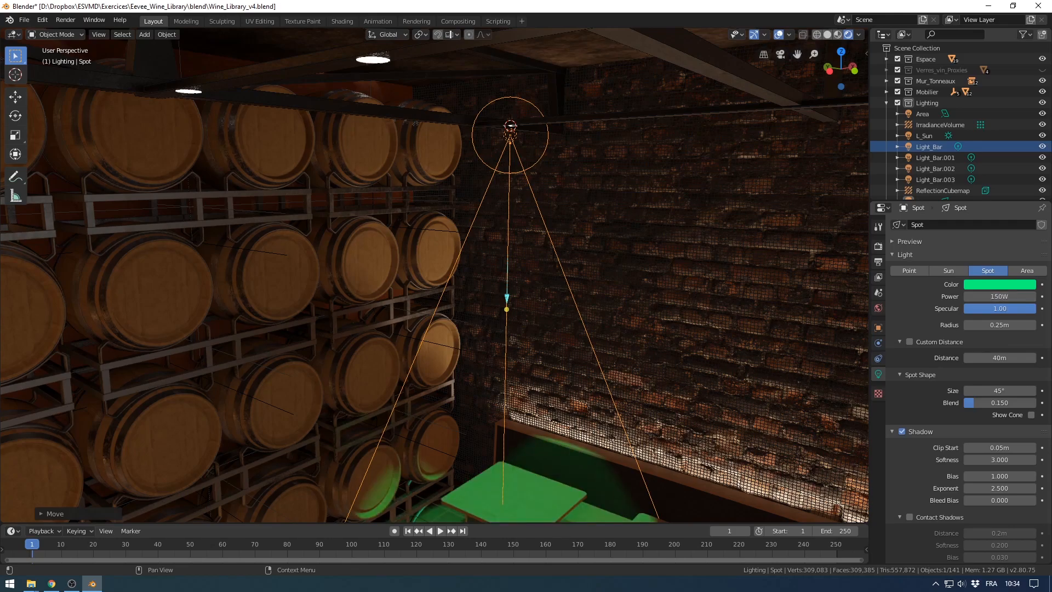
# Step: Set the spot light's cone size to 120°
pyautogui.scroll(-3, 482, 263)
pyautogui.keyDown('shift'); pyautogui.moveTo(482, 263); pyautogui.dragTo(439, 166, button='middle'); pyautogui.keyUp('shift')
pyautogui.scroll(2, 473, 222)
pyautogui.scroll(-1, 450, 196)
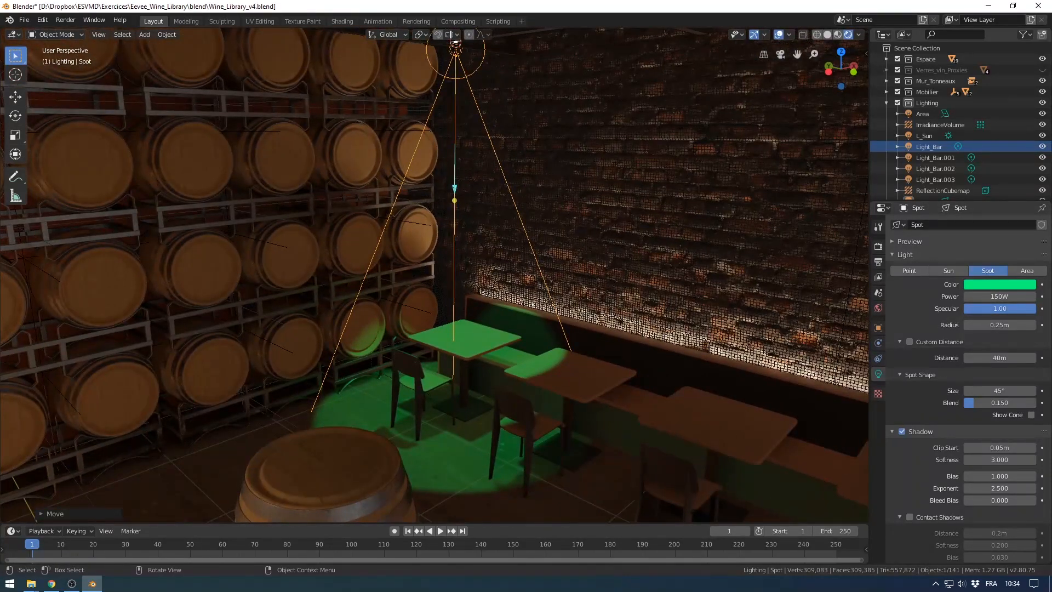
pyautogui.keyDown('shift'); pyautogui.moveTo(438, 166); pyautogui.dragTo(438, 229, button='middle'); pyautogui.keyUp('shift')
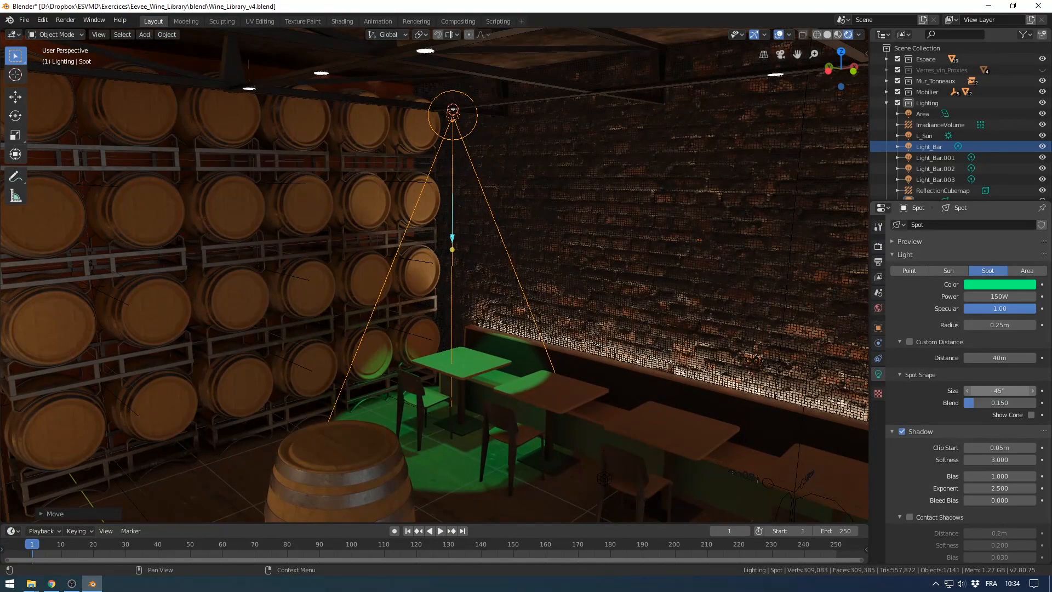
pyautogui.click(999, 390)
pyautogui.write('85')
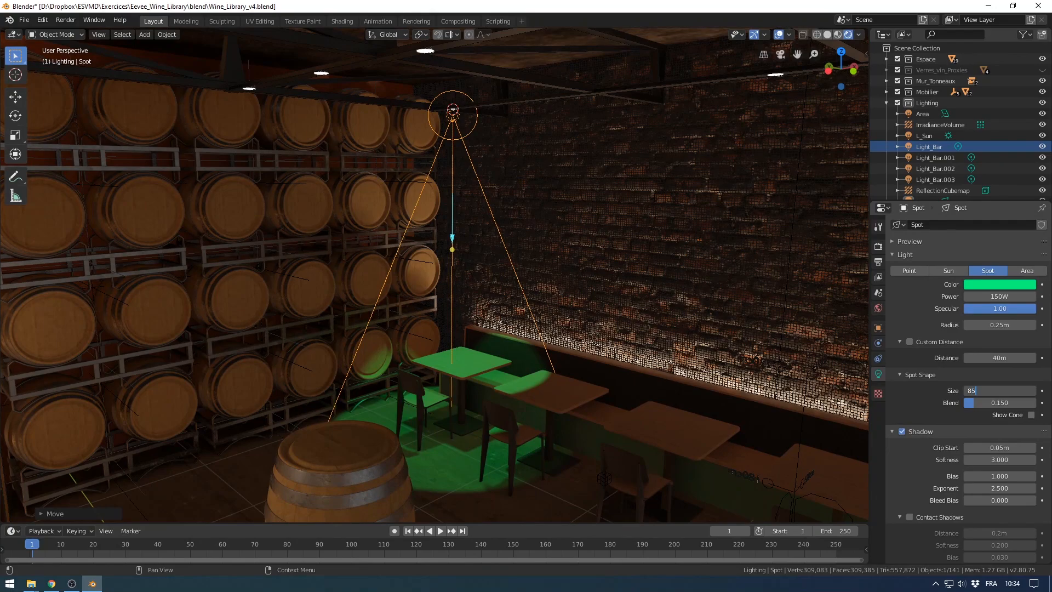
pyautogui.write('d')
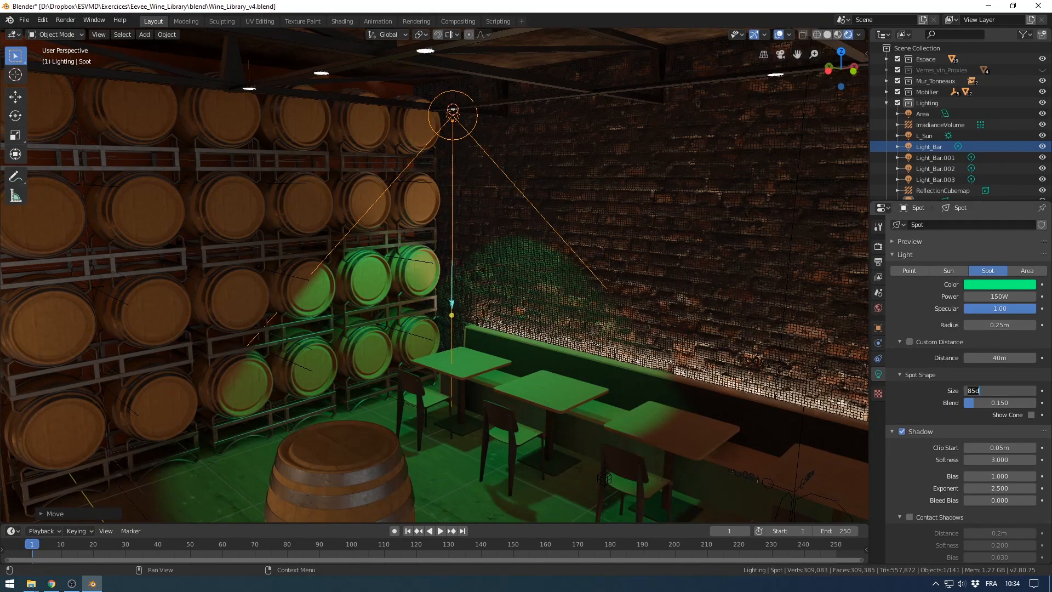
pyautogui.press('Return')
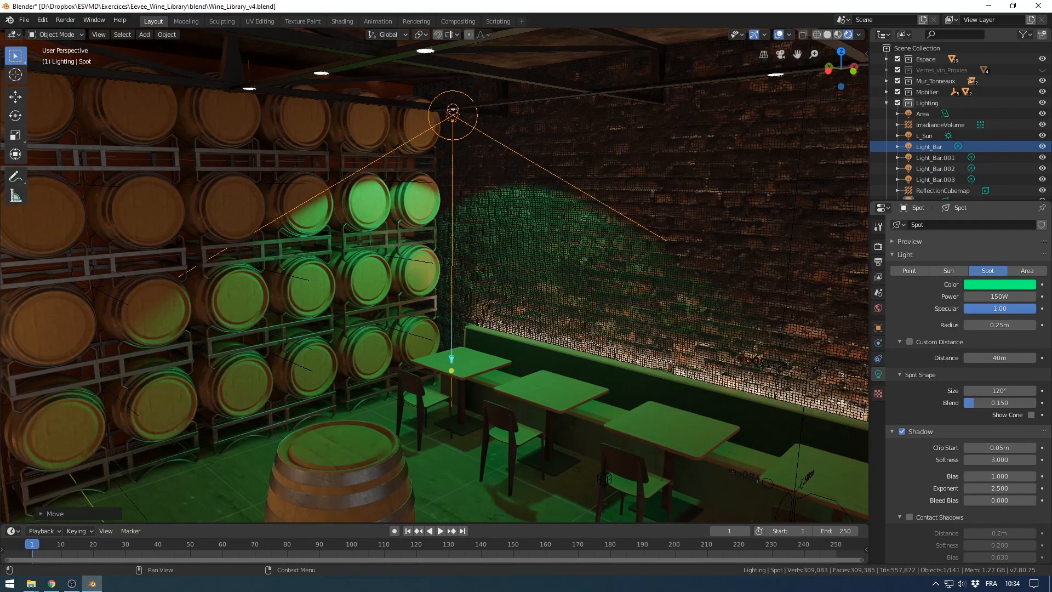
pyautogui.moveTo(679, 329)
pyautogui.mouseDown(button='middle')
pyautogui.moveTo(750, 312)
pyautogui.moveTo(681, 326)
pyautogui.mouseUp(button='middle')
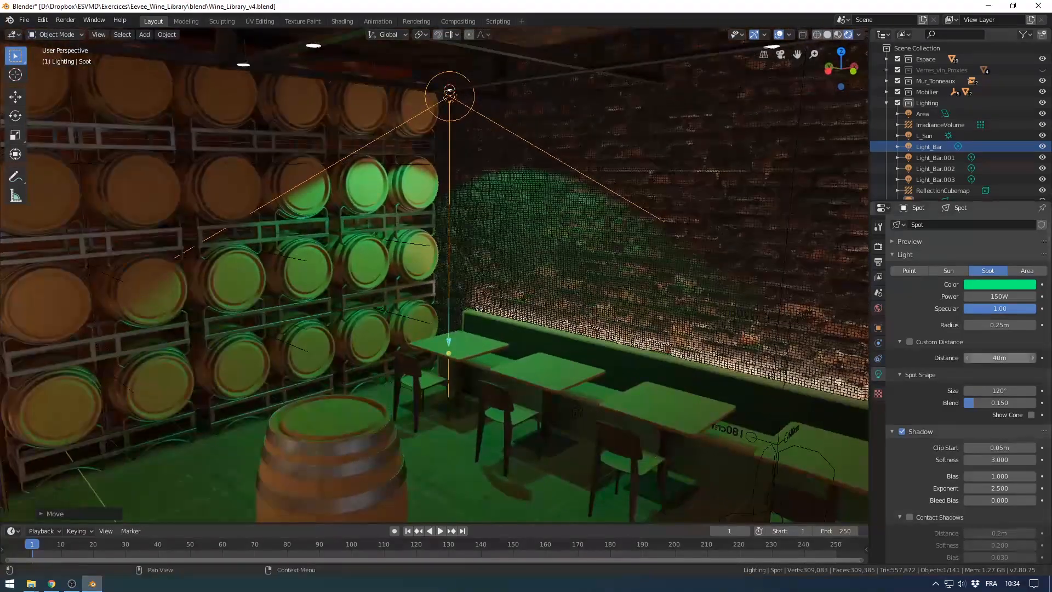
pyautogui.click(999, 391)
pyautogui.press('Escape')
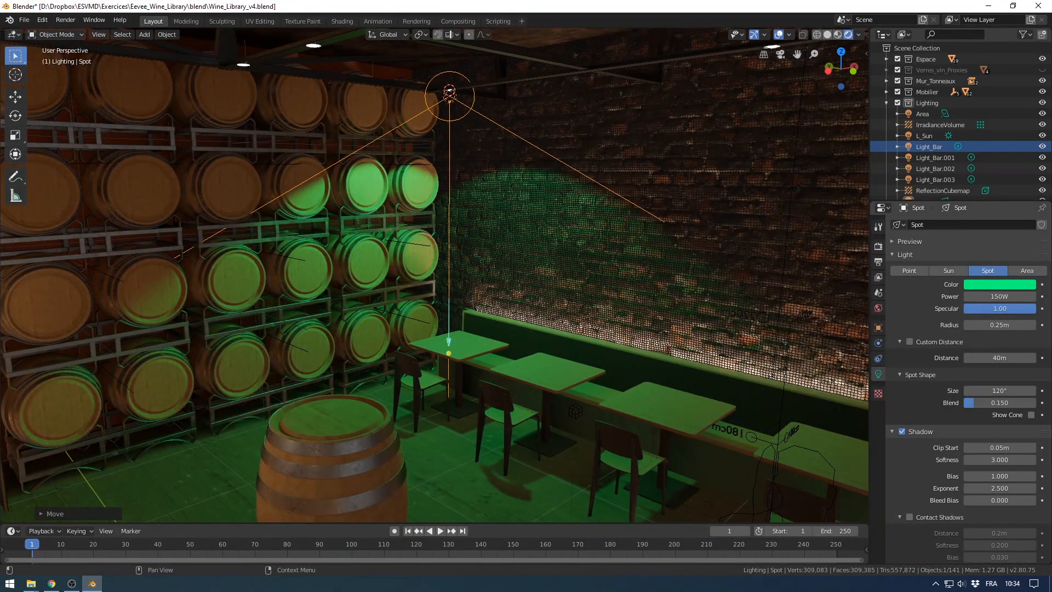
# Step: Soften the edge of the spot light's cone by setting its blend to 0.25
pyautogui.moveTo(982, 403)
pyautogui.mouseDown()
pyautogui.moveTo(1031, 403)
pyautogui.moveTo(976, 403)
pyautogui.mouseUp()
pyautogui.moveTo(680, 318); pyautogui.dragTo(695, 353, button='middle')
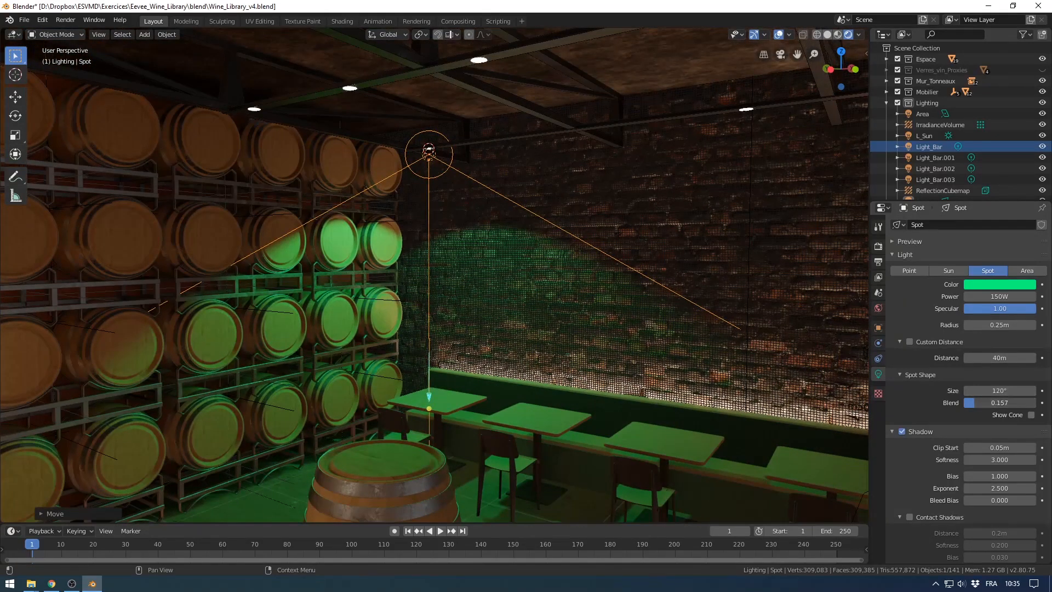
pyautogui.write('5')
pyautogui.press('Return')
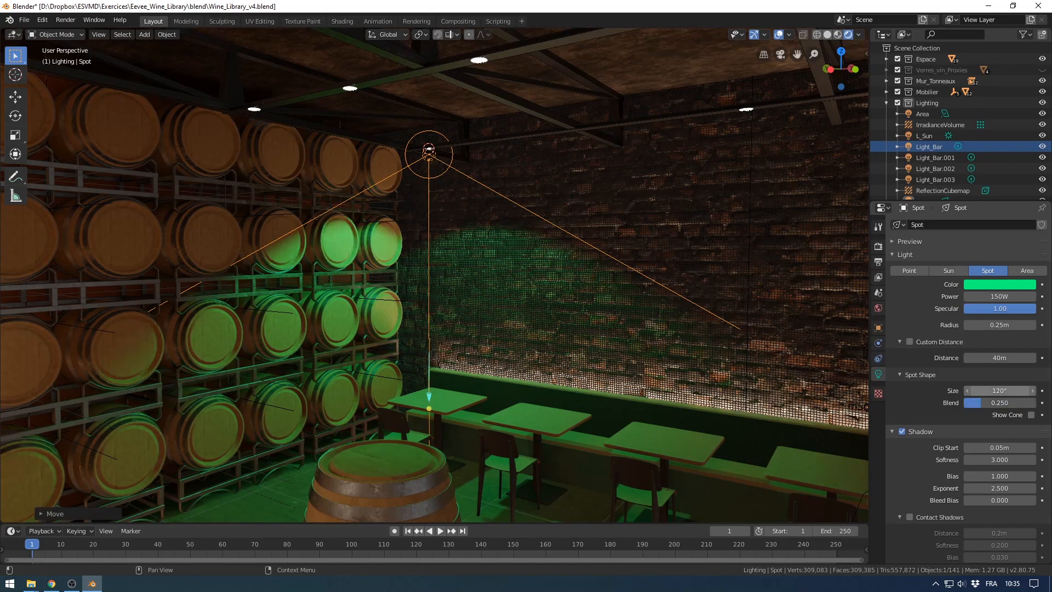
# Step: Examine how the green spot light spreads over the barrels, tables, floor and brick wall
pyautogui.moveTo(438, 274); pyautogui.dragTo(454, 268, button='middle')
pyautogui.moveTo(575, 368); pyautogui.dragTo(561, 361, button='middle')
pyautogui.keyDown('shift'); pyautogui.moveTo(757, 362); pyautogui.dragTo(725, 241, button='middle'); pyautogui.keyUp('shift')
pyautogui.scroll(-2, 734, 271)
pyautogui.scroll(4, 735, 271)
pyautogui.moveTo(725, 241); pyautogui.dragTo(707, 327, button='middle')
pyautogui.scroll(-2, 697, 330)
pyautogui.scroll(-1, 707, 328)
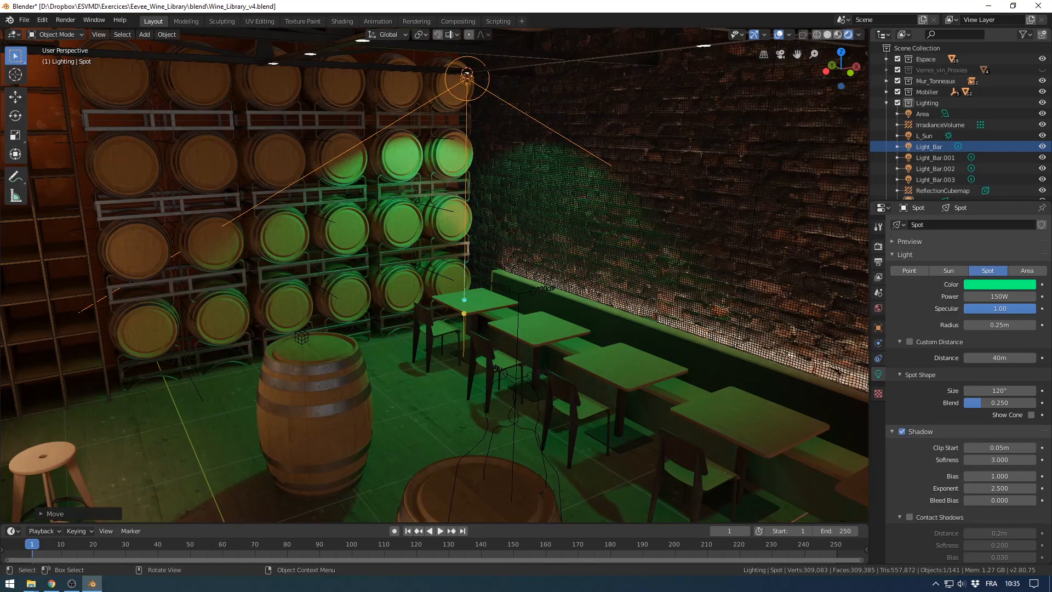
pyautogui.moveTo(707, 328); pyautogui.dragTo(712, 322, button='middle')
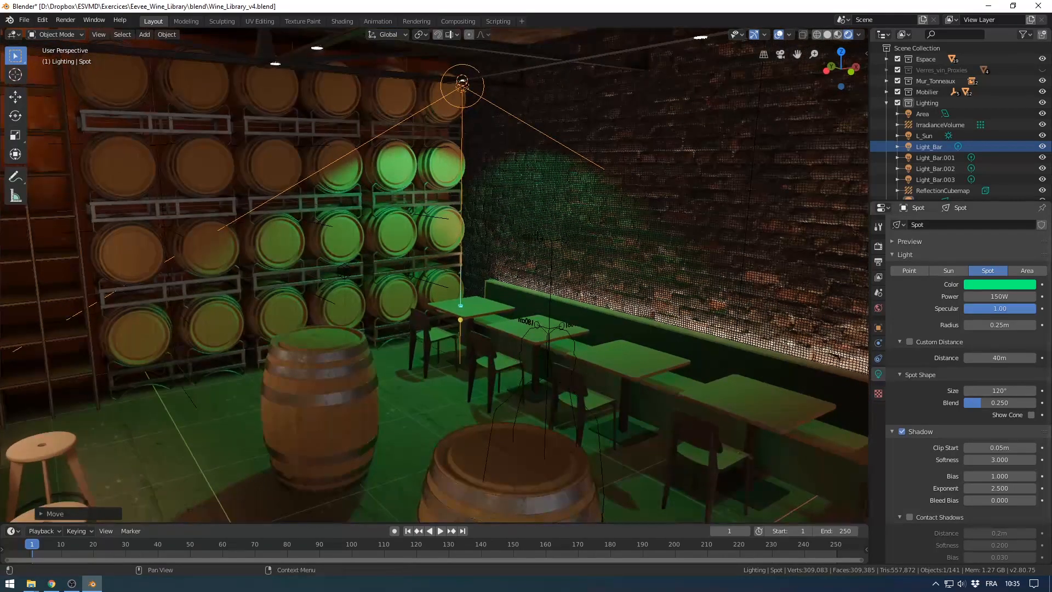
# Step: Enable contact shadows for the spot light and set their distance to 0.7 m
pyautogui.click(909, 517)
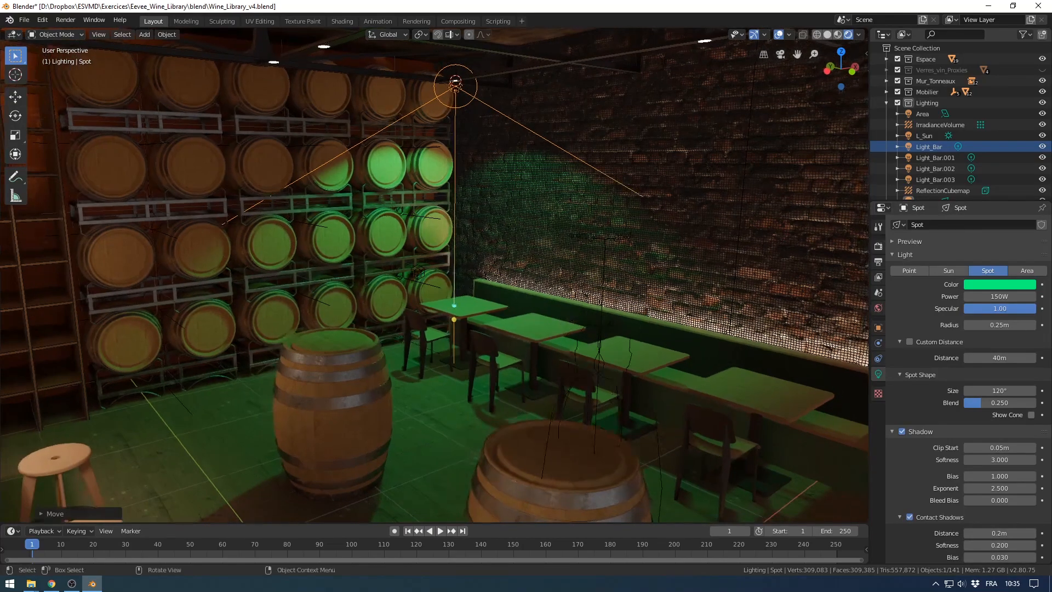
pyautogui.scroll(-1, 999, 471)
pyautogui.click(1000, 504)
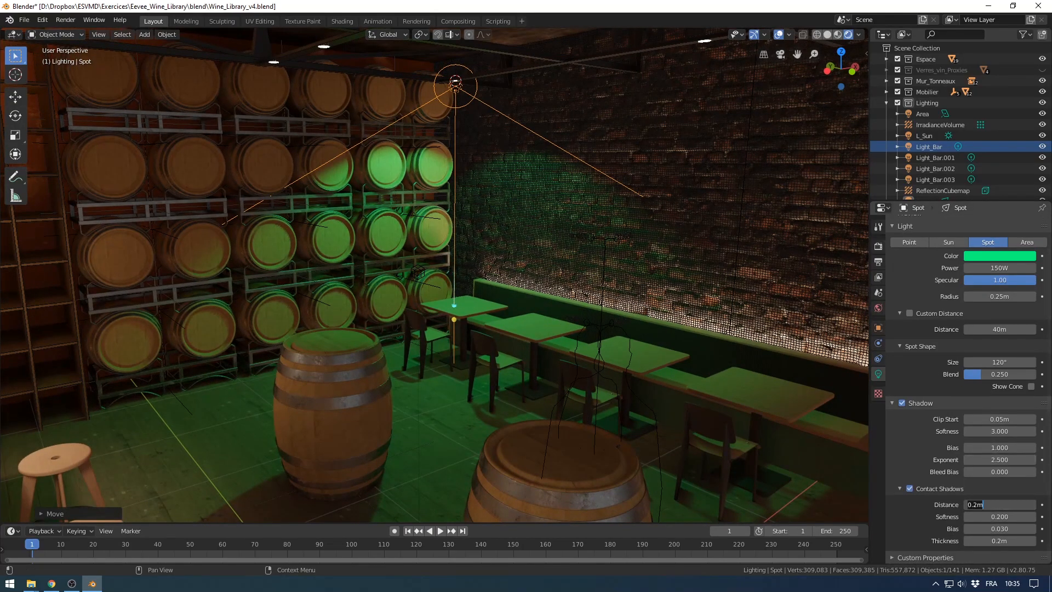
pyautogui.press('Return')
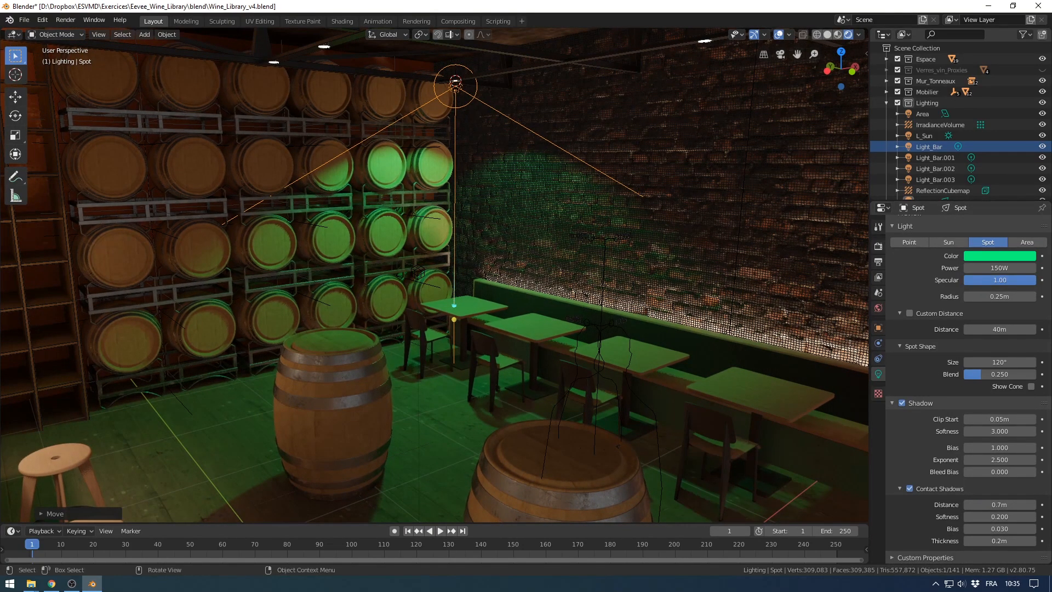
# Step: Check the light on the tables and barrels and set the spot light's power to 120 W
pyautogui.moveTo(520, 247); pyautogui.dragTo(568, 304, button='middle')
pyautogui.scroll(4, 515, 315)
pyautogui.scroll(-2, 570, 277)
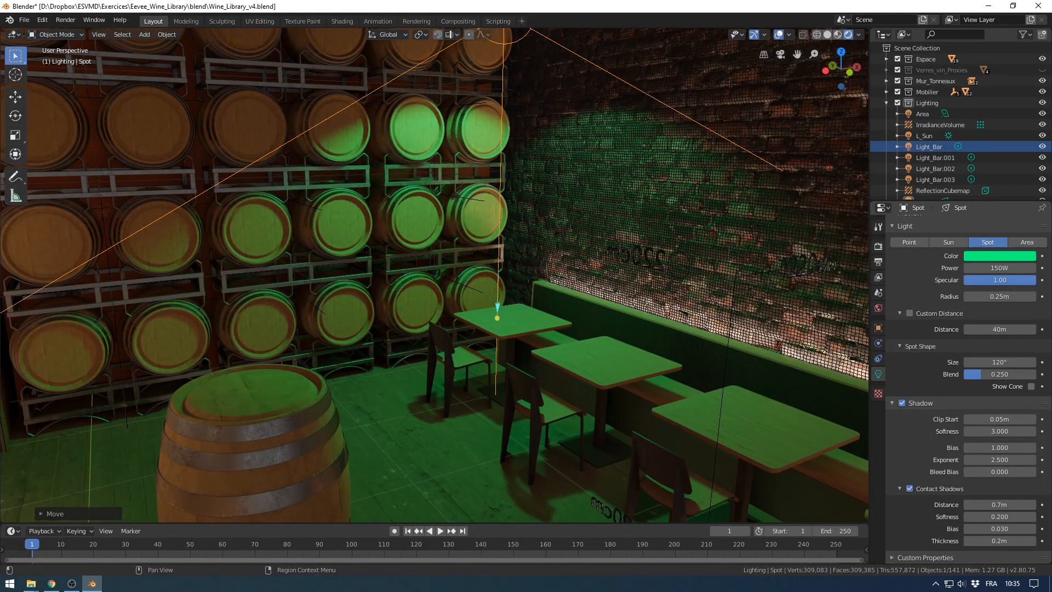
pyautogui.moveTo(712, 285); pyautogui.dragTo(733, 268, button='middle')
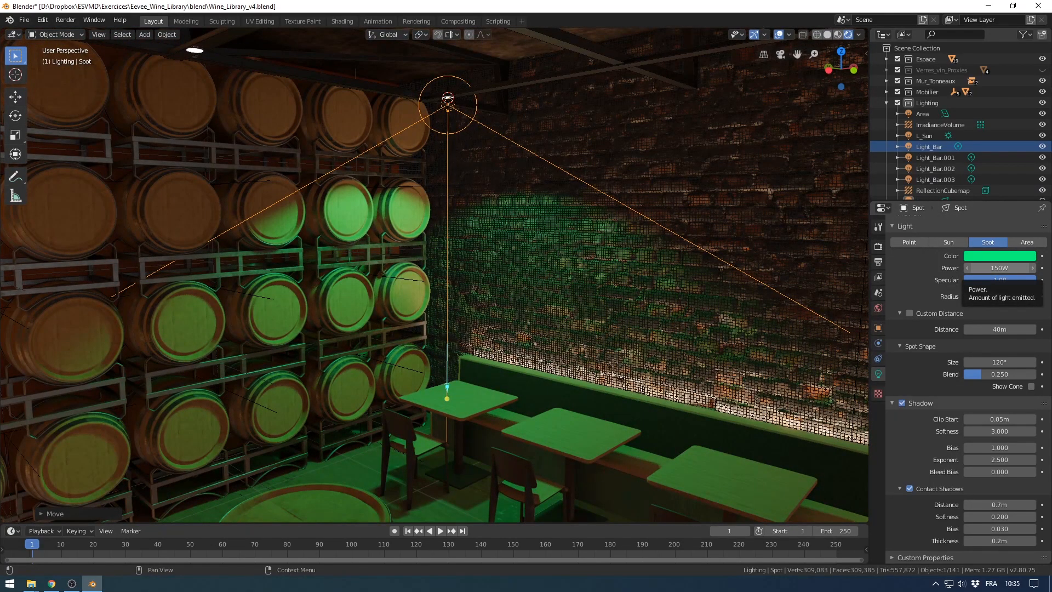
pyautogui.click(1000, 268)
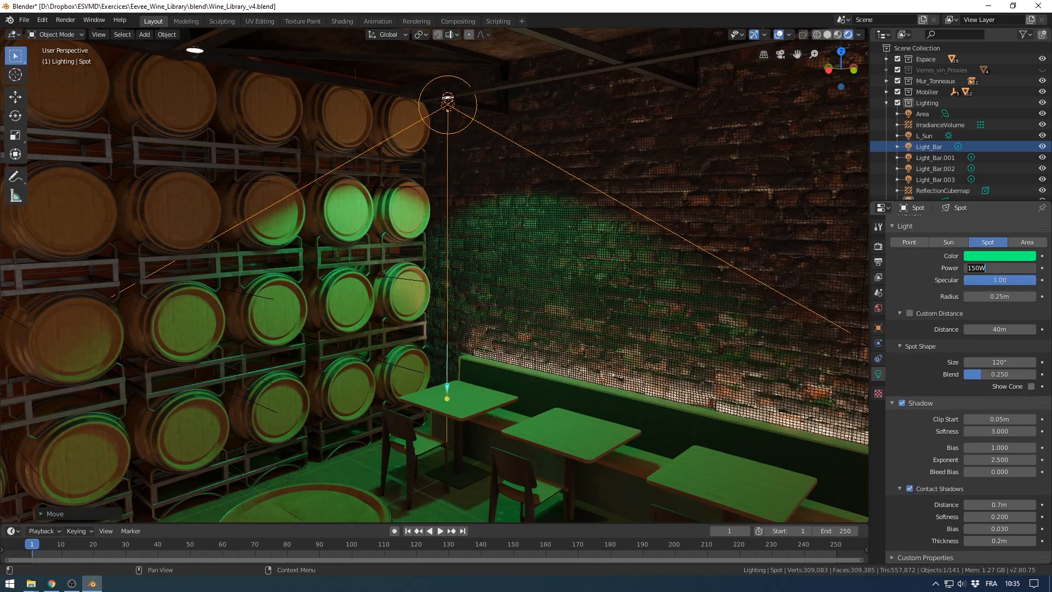
pyautogui.write('120')
pyautogui.press('Return')
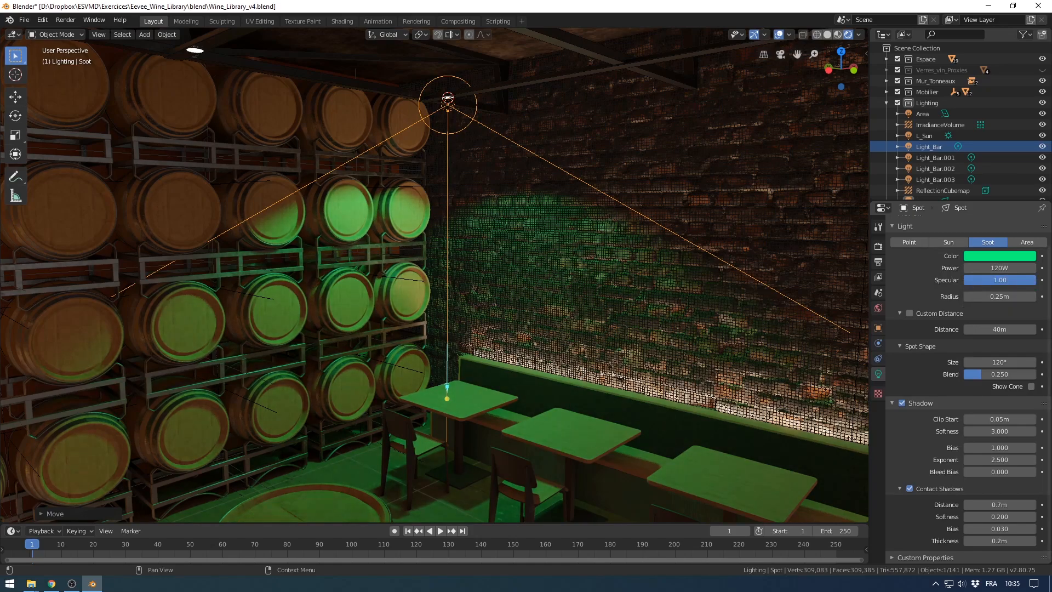
# Step: Change the spot light's colour to a pale warm orange with hue 0.068, saturation 0.229 and value 1
pyautogui.click(999, 256)
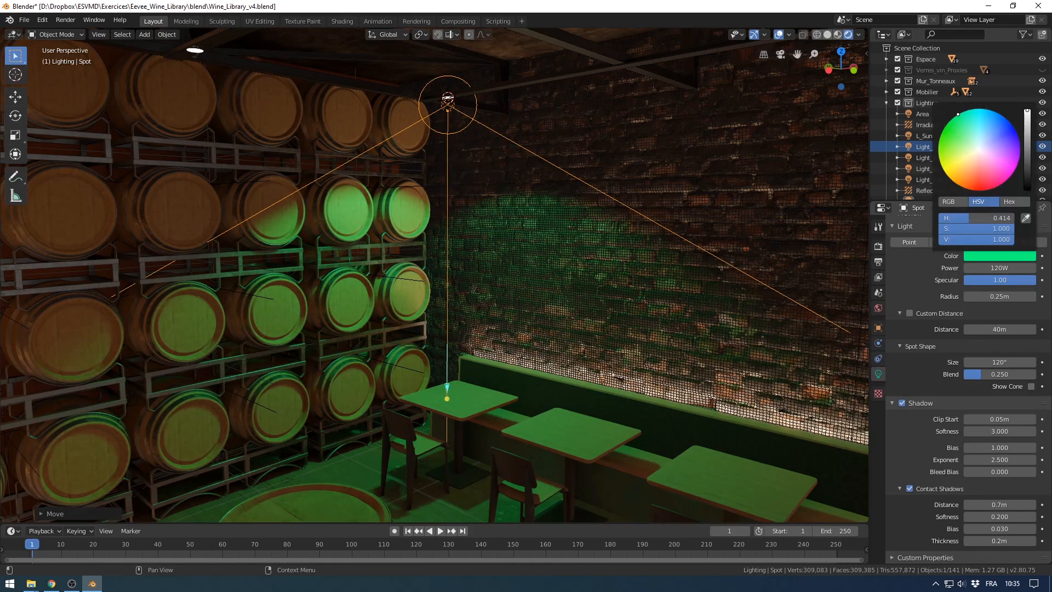
pyautogui.click(953, 202)
pyautogui.click(971, 219)
pyautogui.write('1')
pyautogui.press('Tab')
pyautogui.press('Tab')
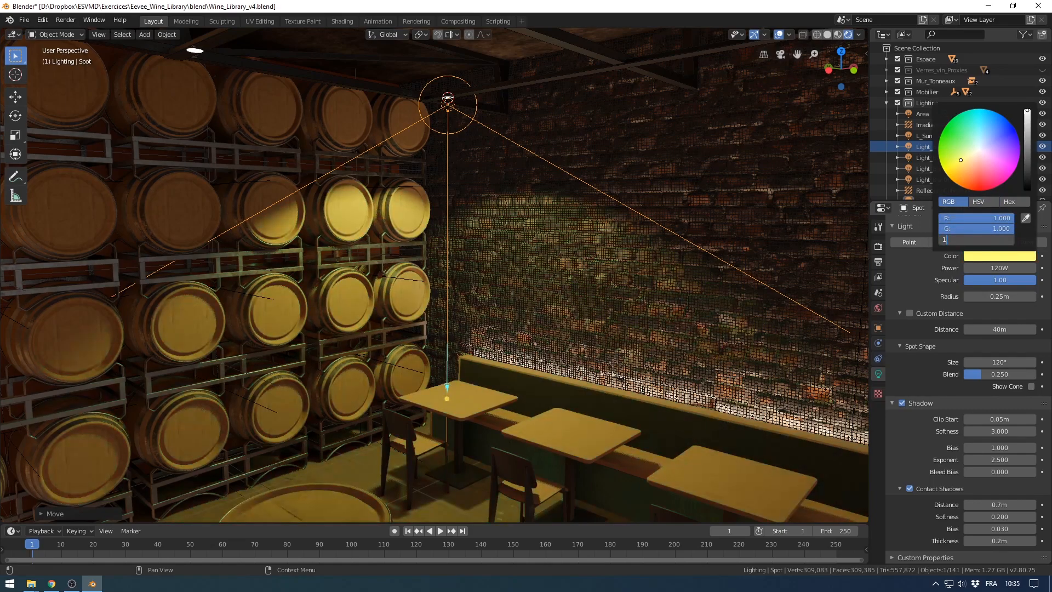
pyautogui.write('1')
pyautogui.press('Return')
pyautogui.moveTo(979, 149); pyautogui.dragTo(974, 162)
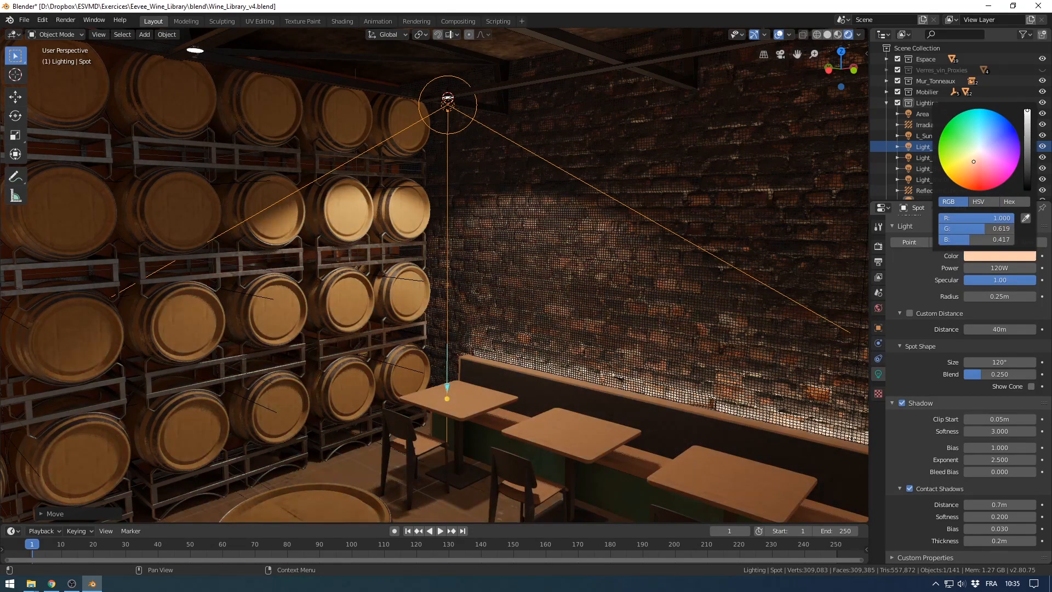
pyautogui.click(980, 202)
pyautogui.moveTo(976, 229); pyautogui.dragTo(968, 229)
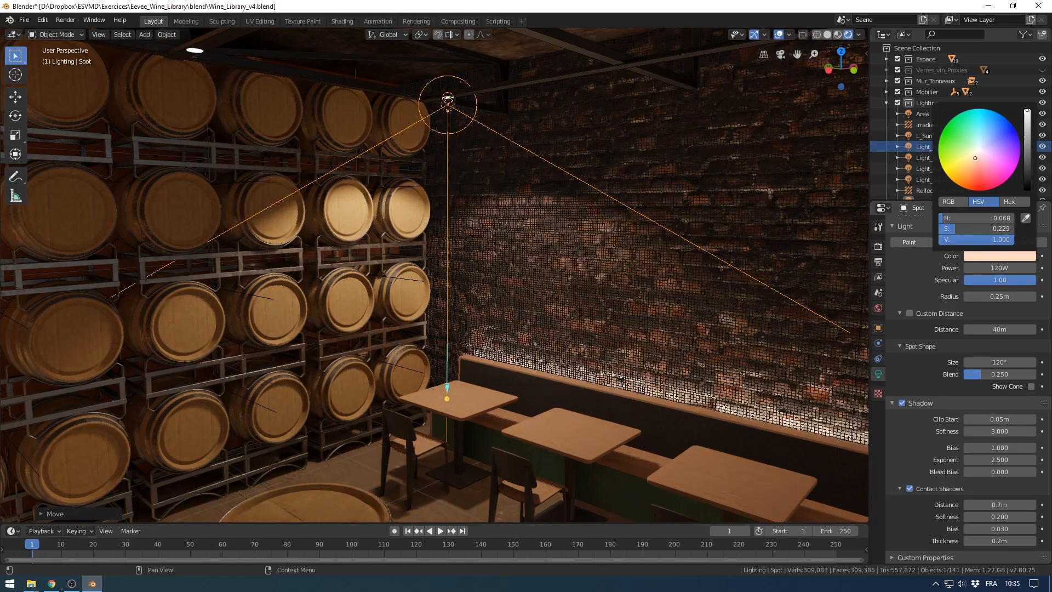
# Step: Enable a custom distance for the spot light and set it to 5 m
pyautogui.moveTo(493, 296); pyautogui.dragTo(444, 259, button='middle')
pyautogui.scroll(-3, 434, 268)
pyautogui.scroll(-2, 439, 269)
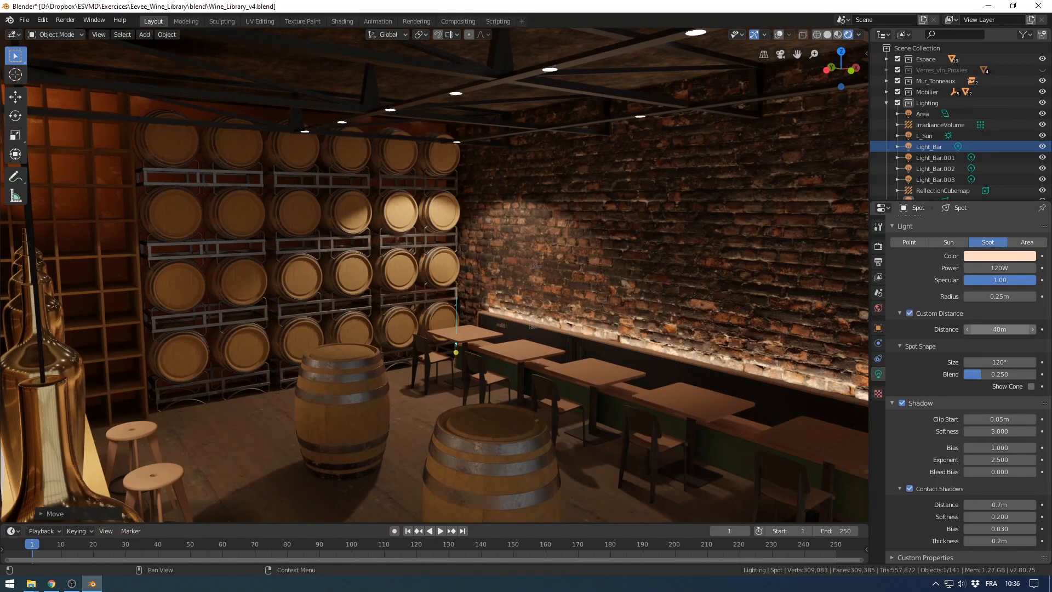
pyautogui.click(999, 329)
pyautogui.press('Return')
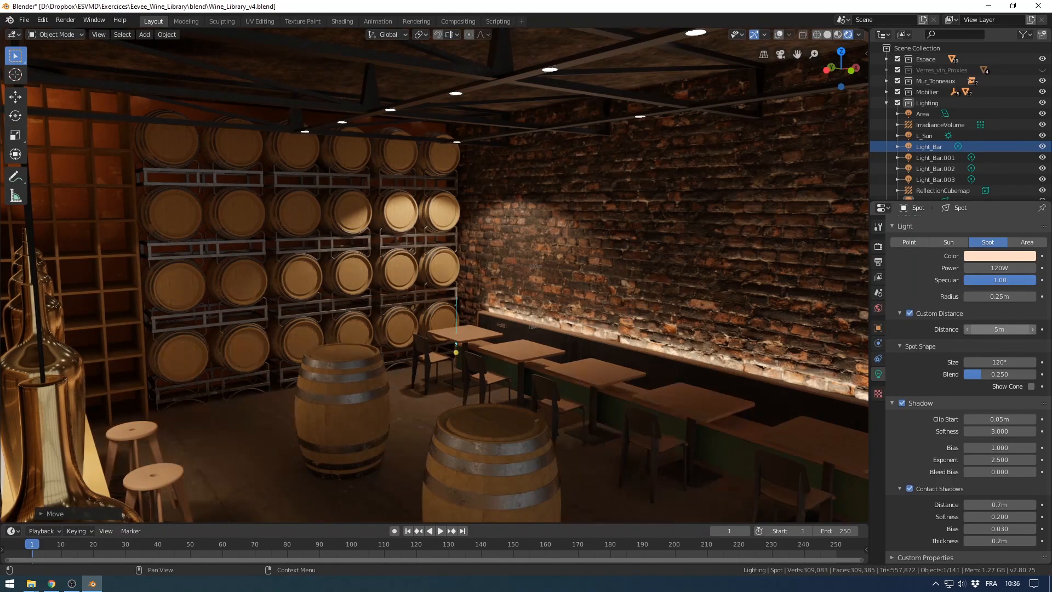
# Step: Rename the spot light object as L_table
pyautogui.moveTo(701, 351); pyautogui.dragTo(581, 357, button='middle')
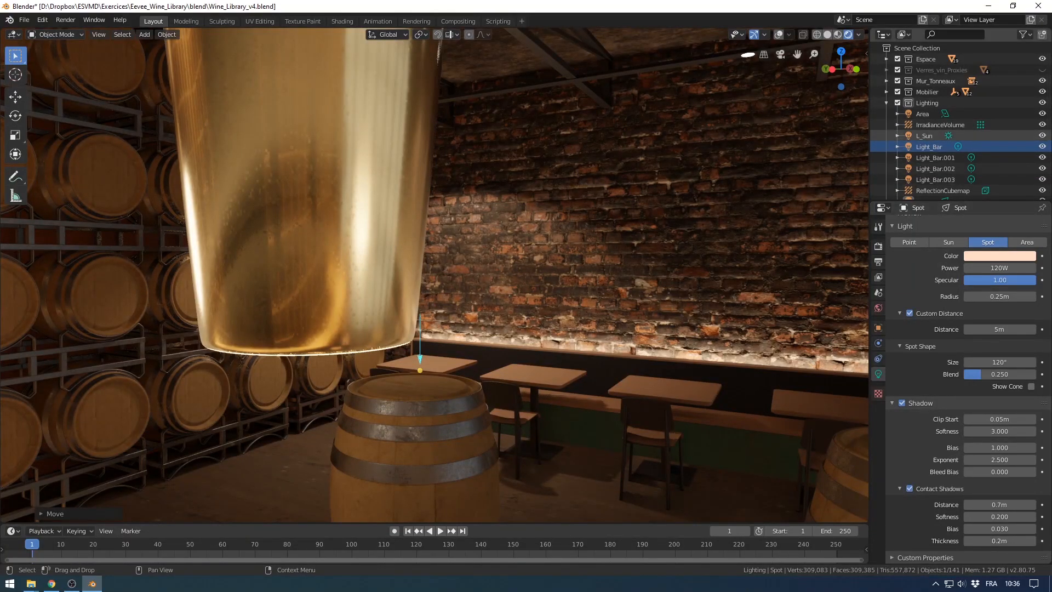
pyautogui.scroll(-2, 959, 121)
pyautogui.doubleClick(923, 157)
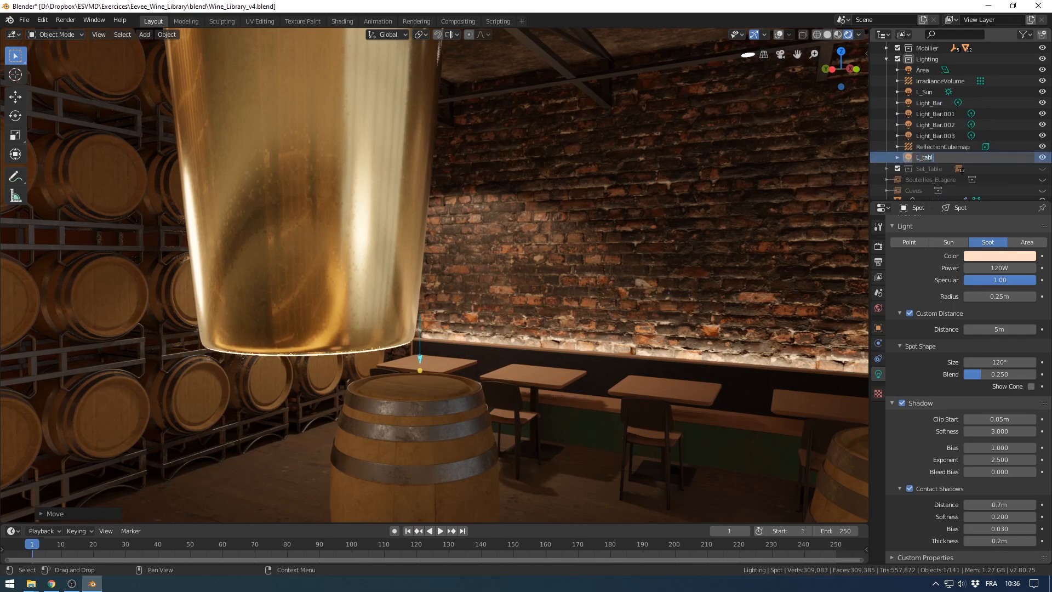
pyautogui.press('Return')
# Step: Make a linked duplicate of the L_table spot light and place it about -3 m along the Y axis
pyautogui.scroll(2, 547, 263)
pyautogui.moveTo(548, 263); pyautogui.dragTo(498, 309, button='middle')
pyautogui.hotkey('shift', 'alt', 'z')
pyautogui.moveTo(526, 274)
pyautogui.mouseDown(button='middle')
pyautogui.moveTo(578, 283)
pyautogui.moveTo(536, 283)
pyautogui.mouseUp(button='middle')
pyautogui.scroll(-2, 578, 282)
pyautogui.hotkey('shift', 'd')
pyautogui.press('y')
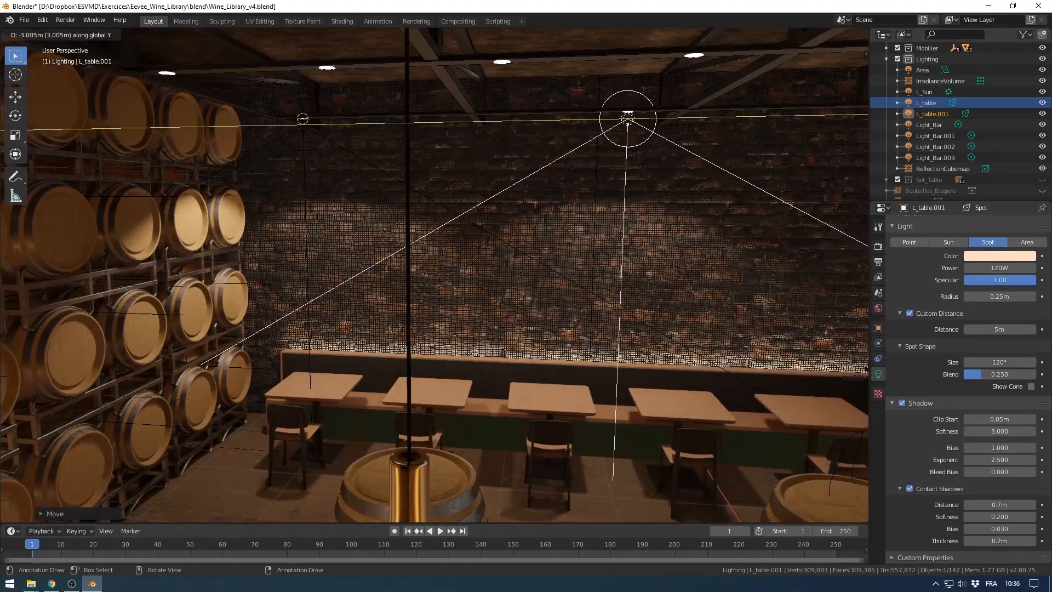
pyautogui.press('Return')
# Step: Make another linked duplicate from the second table spot light, moved -3 m along the Y axis to the end ceiling lamp
pyautogui.scroll(-2, 433, 274)
pyautogui.moveTo(433, 274); pyautogui.dragTo(417, 257, button='middle')
pyautogui.hotkey('shift', 'd')
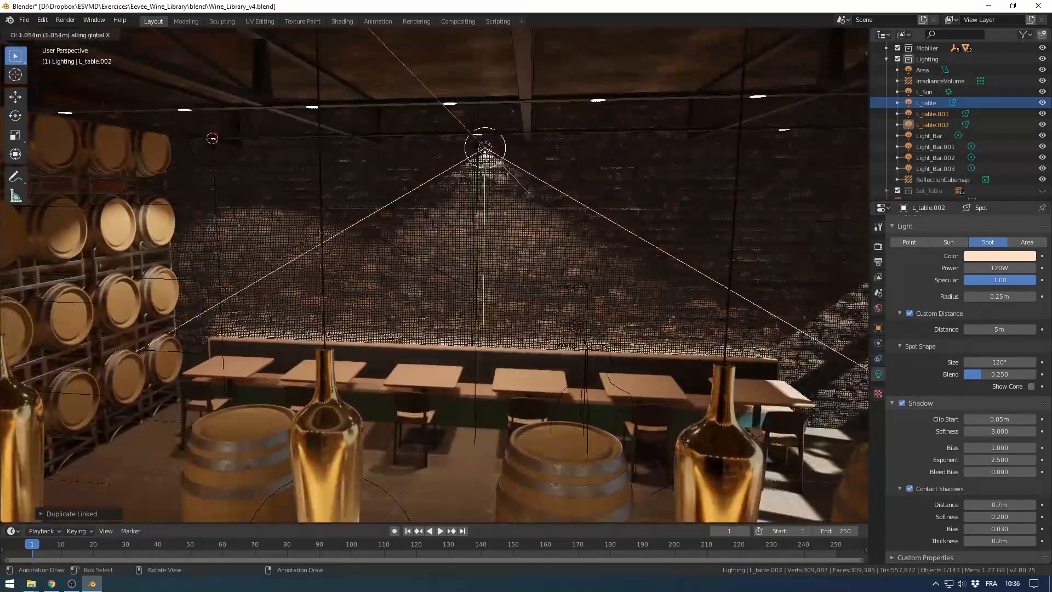
pyautogui.press('y')
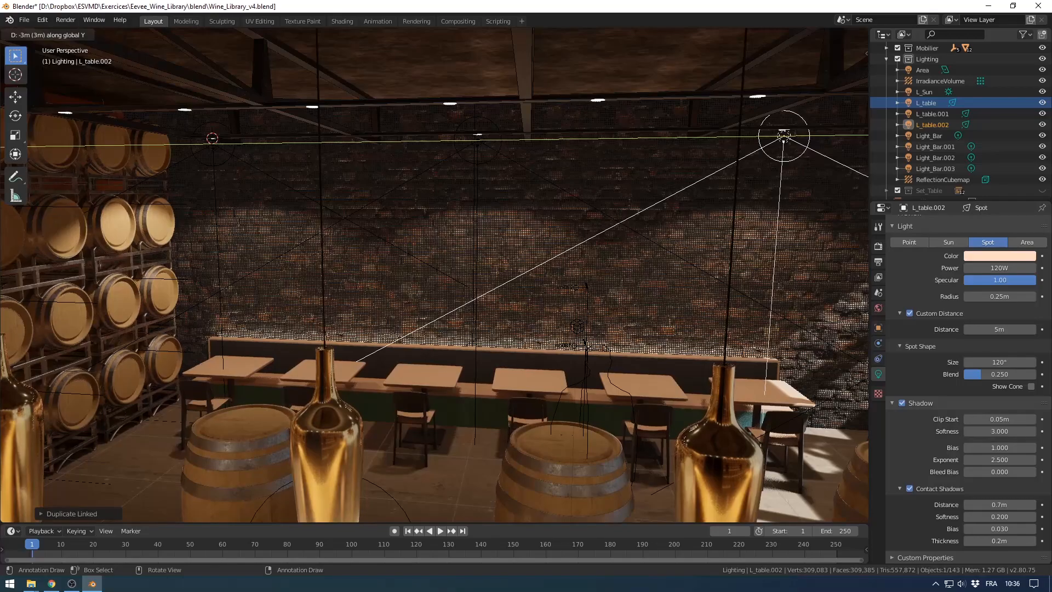
pyautogui.press('Return')
# Step: Examine the warm spot lighting on the brick wall, tables and barrels without the viewport overlays
pyautogui.moveTo(433, 274); pyautogui.dragTo(603, 291, button='middle')
pyautogui.moveTo(186, 56); pyautogui.dragTo(189, 47, button='middle')
pyautogui.hotkey('alt', 'shift', 'z')
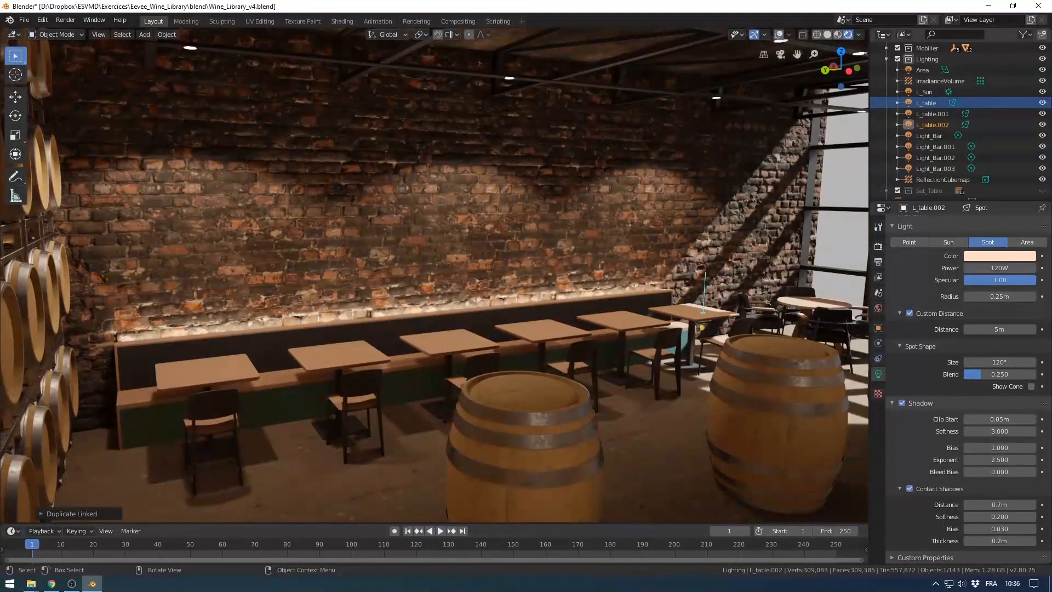
pyautogui.scroll(4, 438, 285)
pyautogui.moveTo(439, 274); pyautogui.dragTo(512, 290, button='middle')
pyautogui.scroll(-4, 320, 299)
pyautogui.scroll(-3, 512, 290)
pyautogui.keyDown('shift'); pyautogui.moveTo(384, 290); pyautogui.dragTo(188, 322, button='middle'); pyautogui.keyUp('shift')
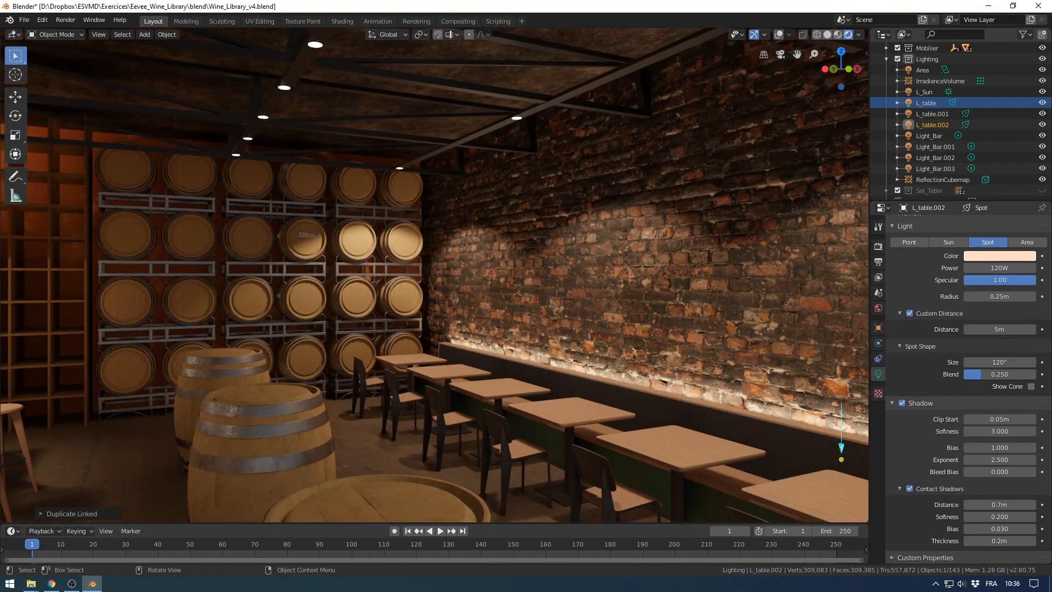
# Step: Select the ceiling lamps object and open its mesh for editing with the overlays shown
pyautogui.click(517, 117)
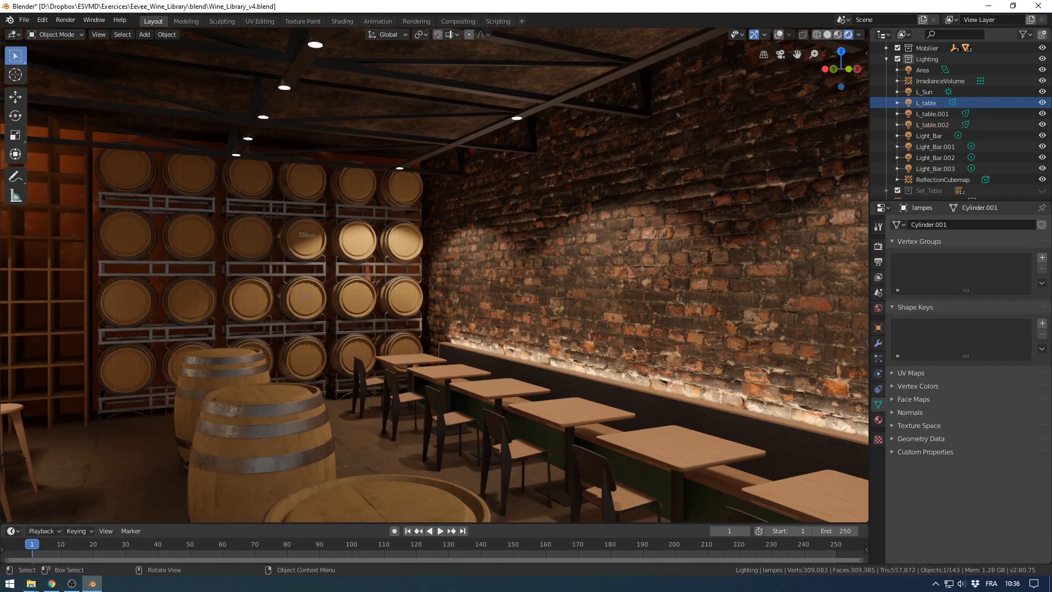
pyautogui.scroll(-2, 517, 118)
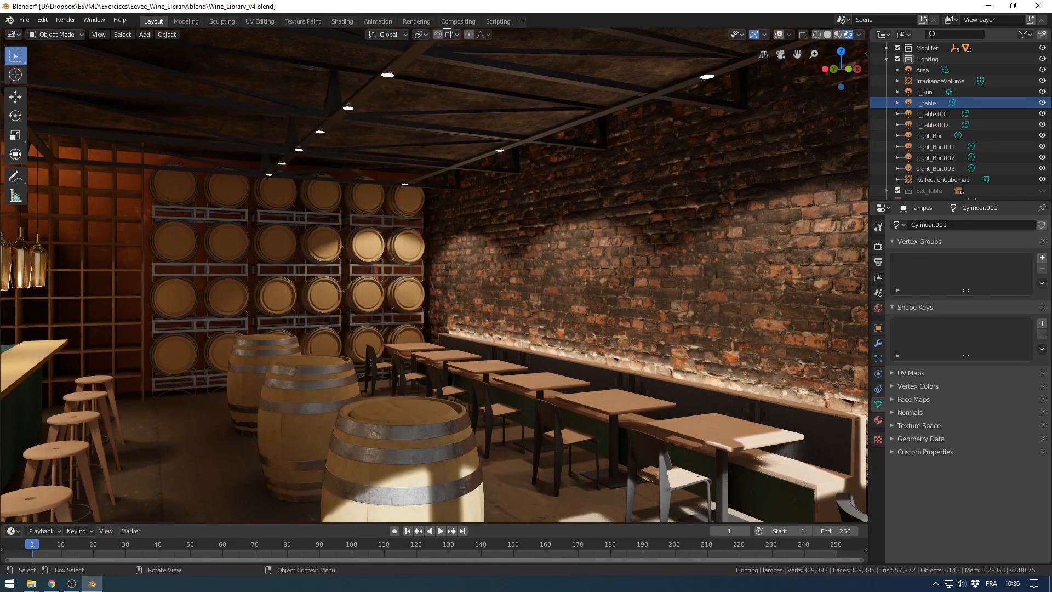
pyautogui.press('Tab')
pyautogui.click(388, 75)
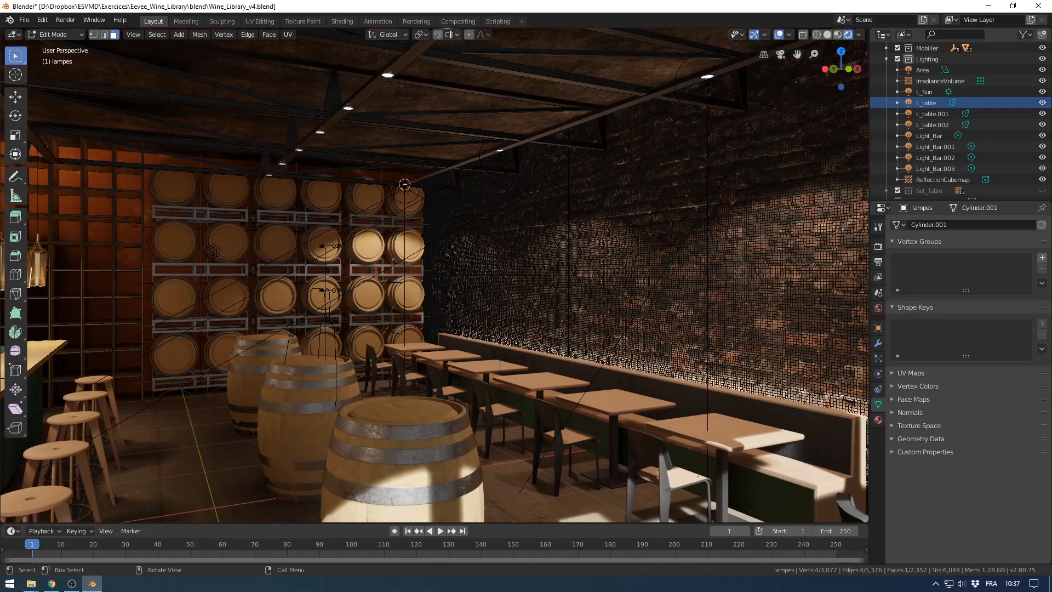
# Step: View the ceiling lamps mesh from above in wireframe and select all of its geometry
pyautogui.press('KP_7')
pyautogui.press('z')
pyautogui.click(225, 162)
pyautogui.press('Tab')
pyautogui.press('Tab')
pyautogui.keyDown('shift'); pyautogui.moveTo(383, 285); pyautogui.dragTo(444, 245, button='middle'); pyautogui.keyUp('shift')
pyautogui.press('a')
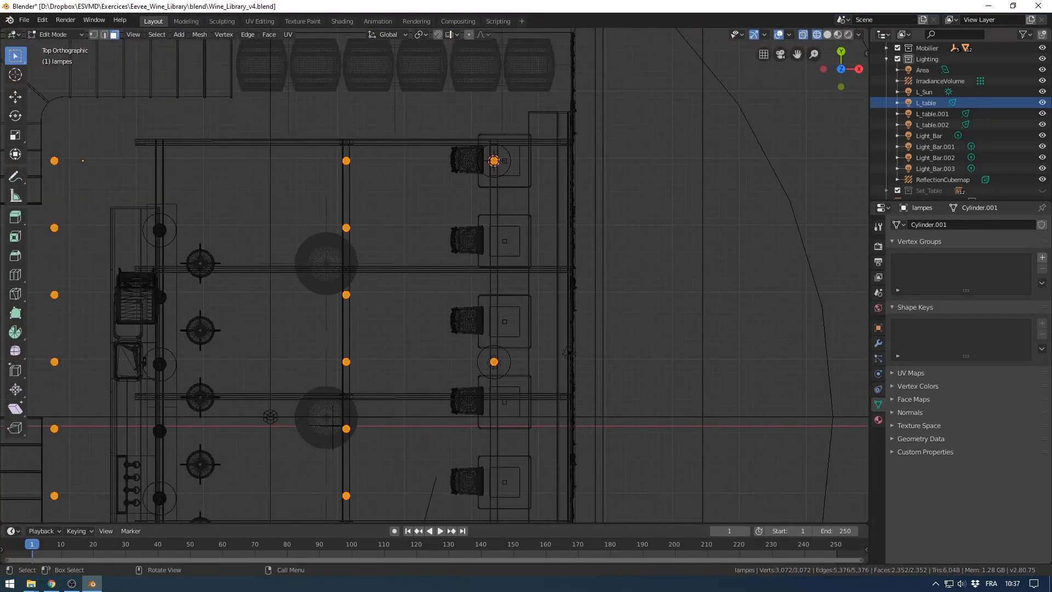
# Step: Delete every other lamp, four in total, from the middle row of the ceiling lamps mesh and leave mesh editing
pyautogui.hotkey('alt', 'a')
pyautogui.press('l')
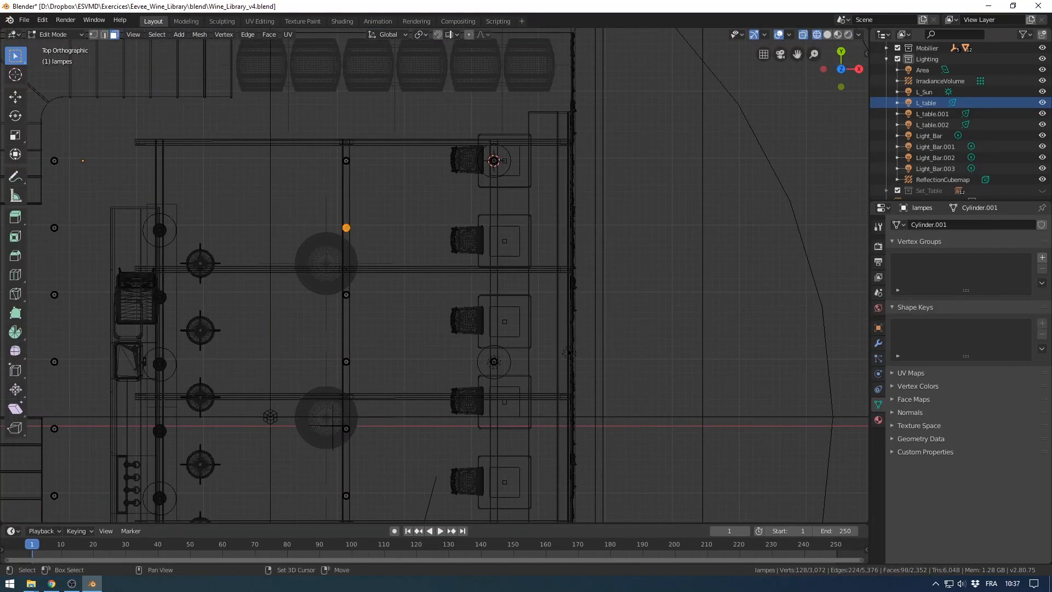
pyautogui.keyDown('shift'); pyautogui.moveTo(347, 228); pyautogui.dragTo(350, 181, button='middle'); pyautogui.keyUp('shift')
pyautogui.press('l')
pyautogui.keyDown('shift'); pyautogui.moveTo(350, 315); pyautogui.dragTo(350, 269, button='middle'); pyautogui.keyUp('shift')
pyautogui.keyDown('shift'); pyautogui.moveTo(349, 405); pyautogui.dragTo(361, 292, button='middle'); pyautogui.keyUp('shift')
pyautogui.press('l')
pyautogui.keyDown('shift'); pyautogui.moveTo(361, 423); pyautogui.dragTo(387, 301, button='middle'); pyautogui.keyUp('shift')
pyautogui.press('l')
pyautogui.press('b')
pyautogui.press('Escape')
pyautogui.press('x')
pyautogui.click(467, 289)
pyautogui.press('Tab')
# Step: Reopen the ceiling lamps mesh, select only the row of lamps behind the bar, and return to object editing
pyautogui.keyDown('shift'); pyautogui.moveTo(449, 241); pyautogui.dragTo(519, 457, button='middle'); pyautogui.keyUp('shift')
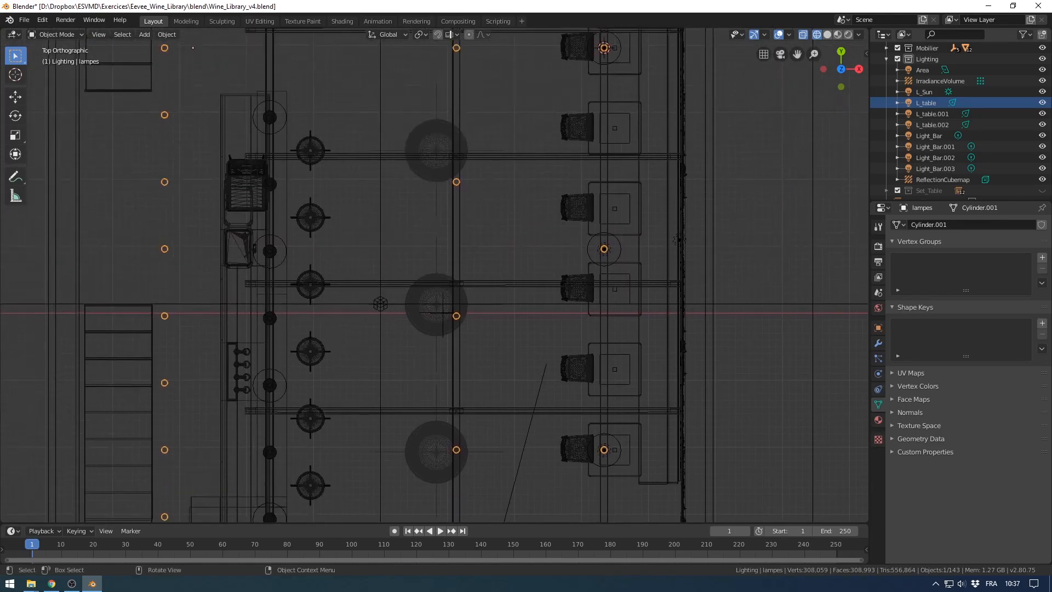
pyautogui.scroll(-4, 524, 317)
pyautogui.scroll(2, 524, 317)
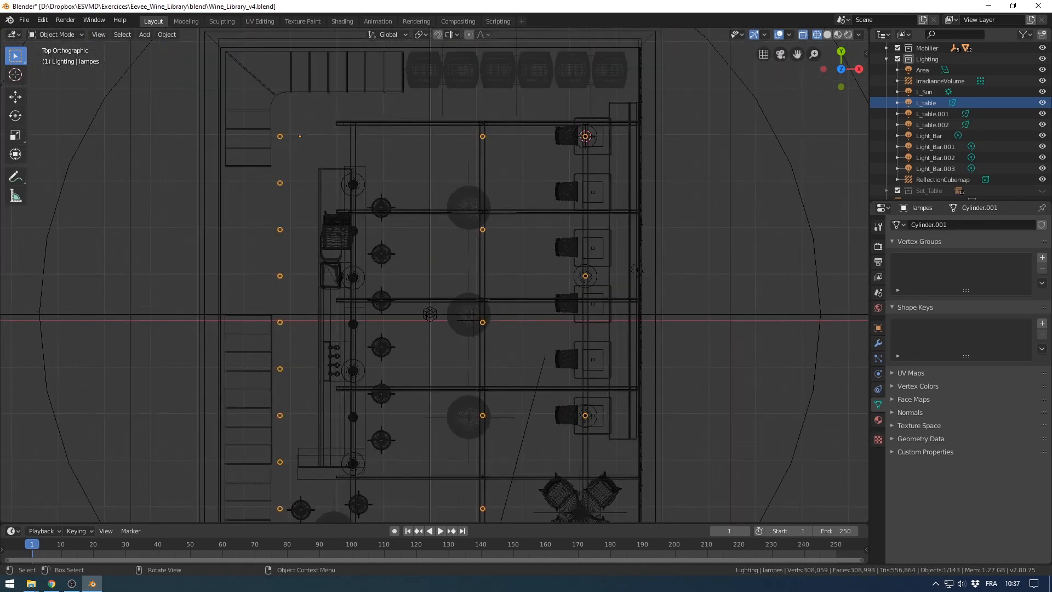
pyautogui.press('Tab')
pyautogui.press('a')
pyautogui.keyDown('shift'); pyautogui.moveTo(438, 274); pyautogui.dragTo(435, 242, button='middle'); pyautogui.keyUp('shift')
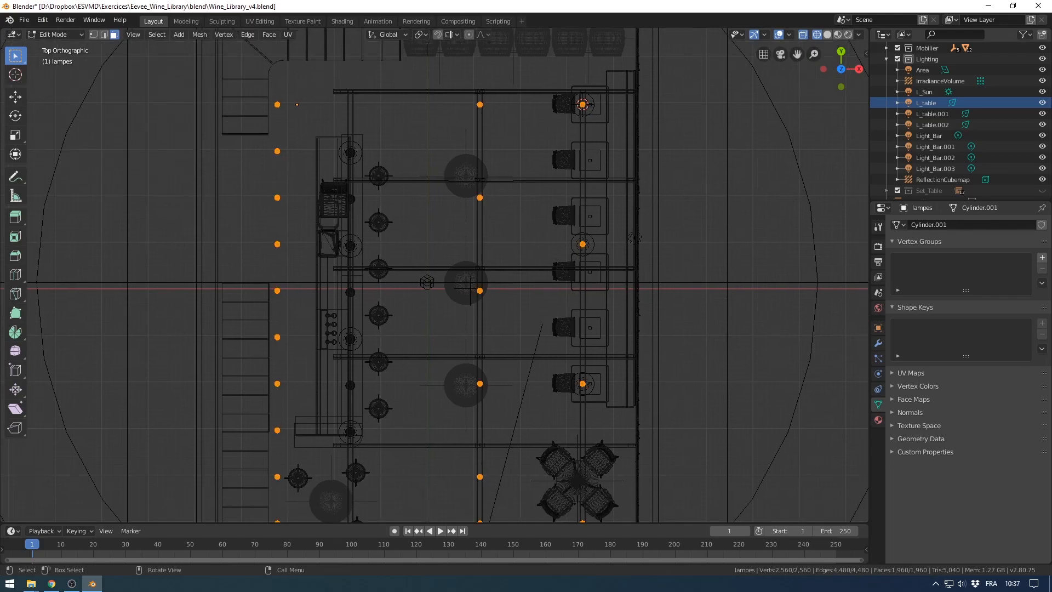
pyautogui.scroll(-2, 434, 275)
pyautogui.hotkey('alt', 'a')
pyautogui.moveTo(310, 140); pyautogui.dragTo(348, 471)
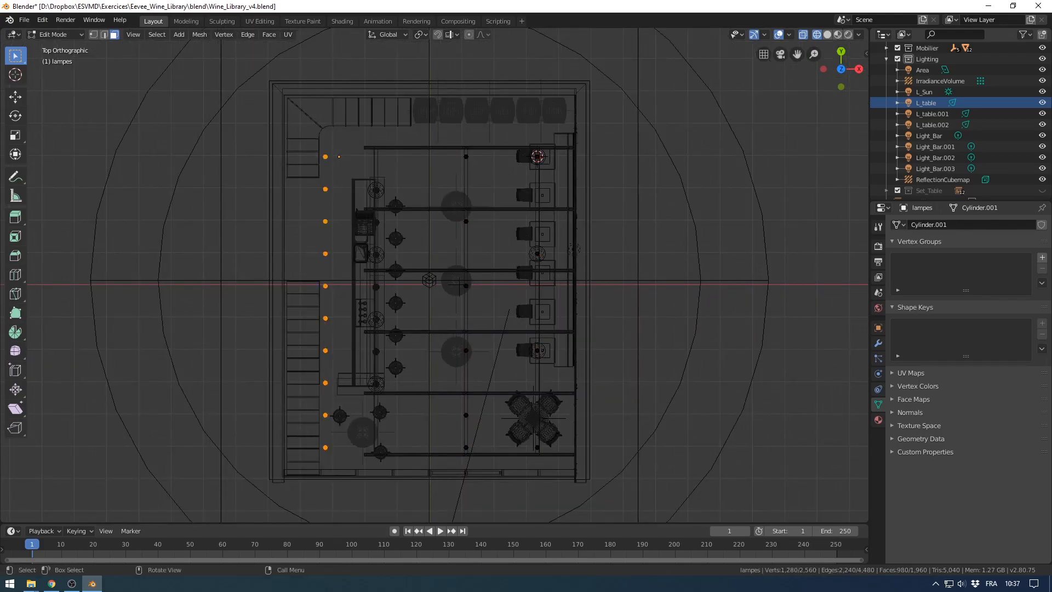
pyautogui.press('Tab')
# Step: Show the wine bar interior in perspective with rendered viewport shading
pyautogui.moveTo(522, 216)
pyautogui.mouseDown(button='middle')
pyautogui.moveTo(553, 164)
pyautogui.moveTo(597, 170)
pyautogui.mouseUp(button='middle')
pyautogui.press('z')
pyautogui.click(510, 290)
pyautogui.keyDown('shift'); pyautogui.moveTo(510, 290); pyautogui.dragTo(517, 313, button='middle'); pyautogui.keyUp('shift')
pyautogui.click(849, 34)
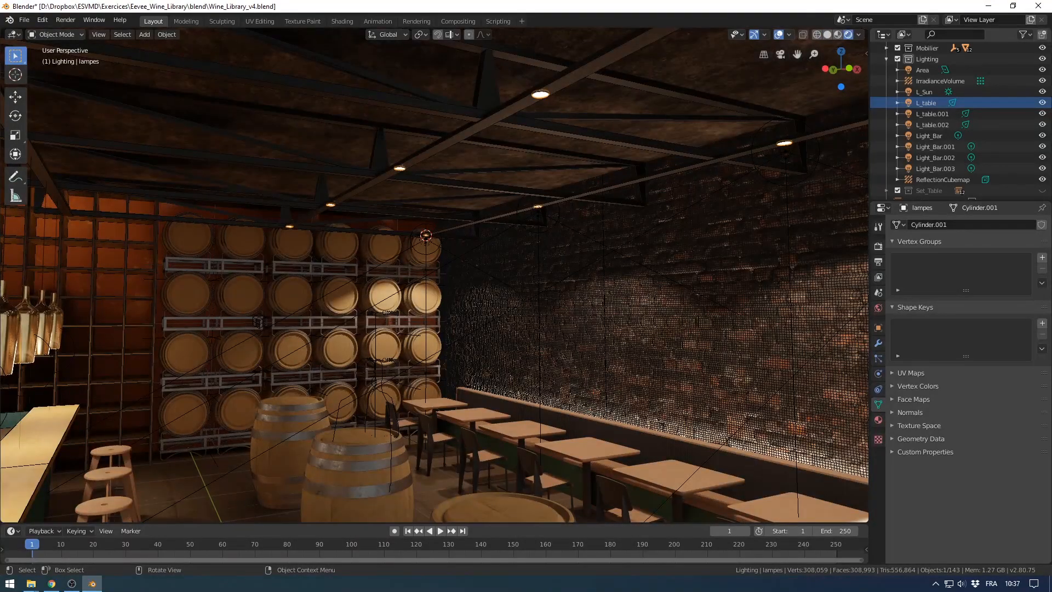
# Step: Switch to the Shading workspace and show the interior there with rendered shading
pyautogui.click(342, 21)
pyautogui.click(848, 35)
pyautogui.moveTo(515, 219); pyautogui.dragTo(562, 200, button='middle')
pyautogui.scroll(8, 554, 208)
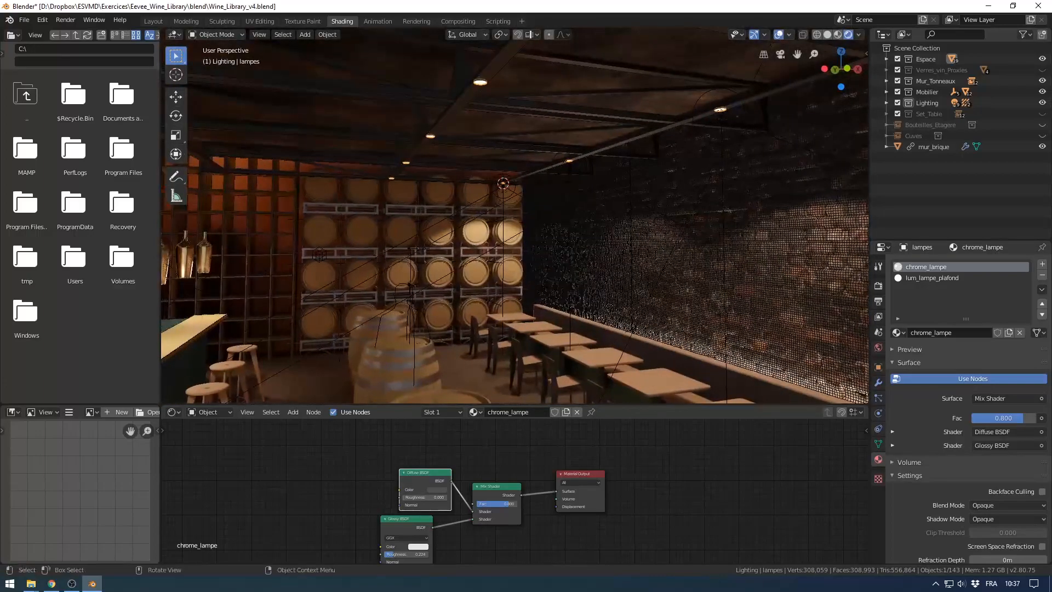
pyautogui.keyDown('shift'); pyautogui.moveTo(520, 247); pyautogui.dragTo(506, 207, button='middle'); pyautogui.keyUp('shift')
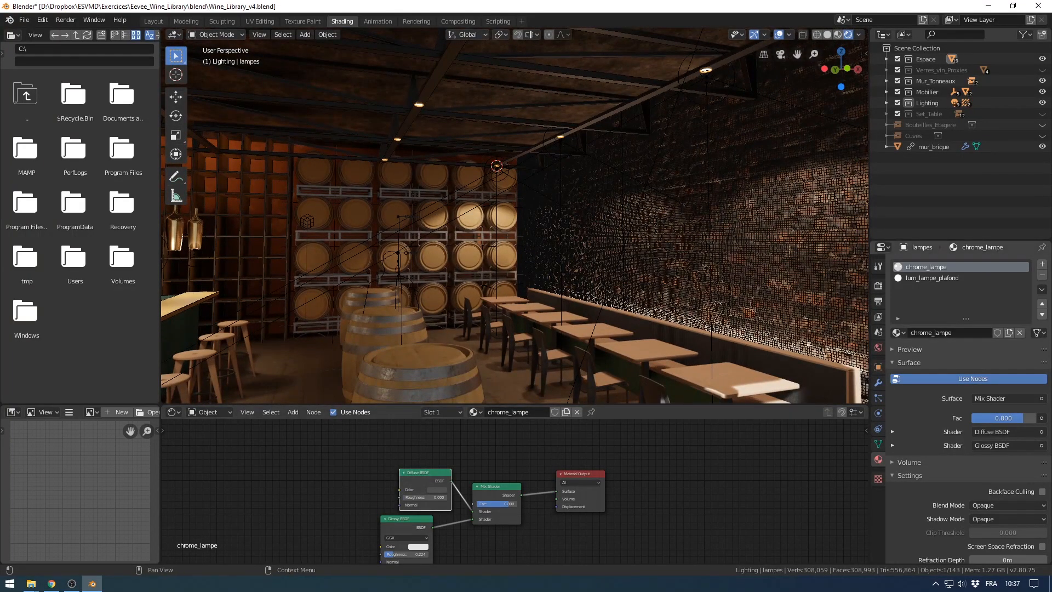
# Step: Open the lum_lampe_plafond material's nodes and place the Emission node further away from the Material Output node
pyautogui.click(932, 278)
pyautogui.scroll(8, 493, 482)
pyautogui.moveTo(466, 477); pyautogui.dragTo(541, 456)
pyautogui.moveTo(433, 482); pyautogui.dragTo(508, 450, button='middle')
pyautogui.moveTo(409, 444); pyautogui.dragTo(400, 436)
pyautogui.moveTo(400, 436); pyautogui.dragTo(393, 462, button='middle')
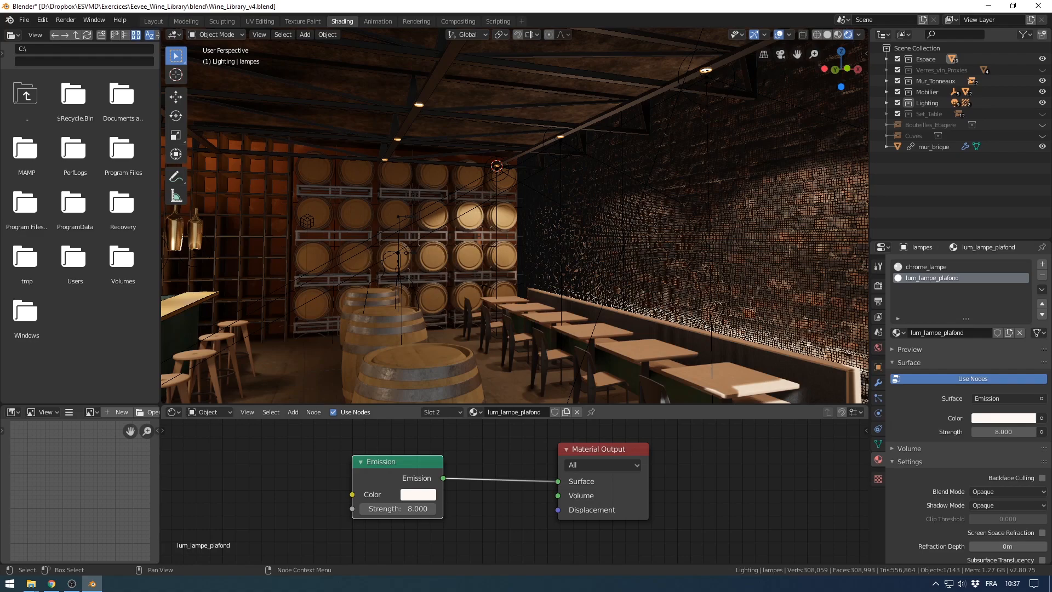
pyautogui.moveTo(398, 462); pyautogui.dragTo(381, 462)
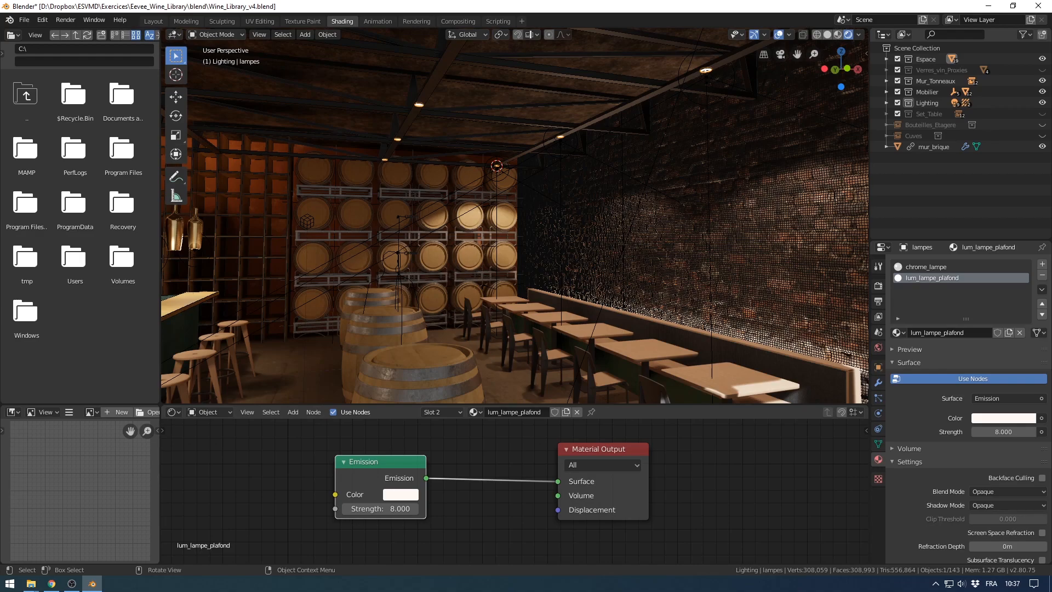
# Step: Expand the Indirect Lighting options in the Eevee render settings and hide the viewport overlays
pyautogui.moveTo(591, 306); pyautogui.dragTo(598, 308, button='middle')
pyautogui.click(878, 285)
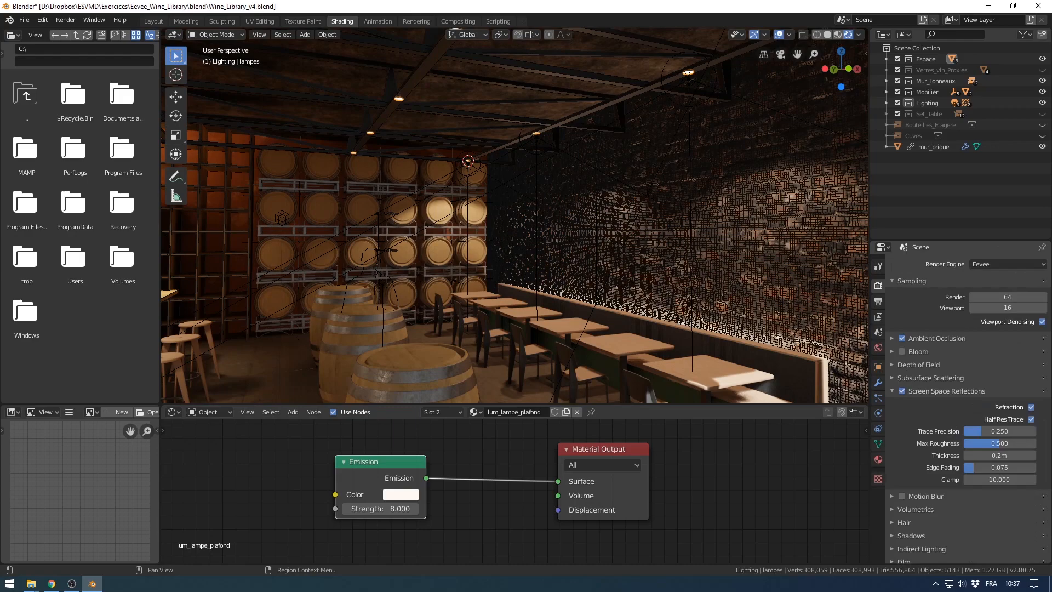
pyautogui.click(922, 526)
pyautogui.scroll(-5, 932, 530)
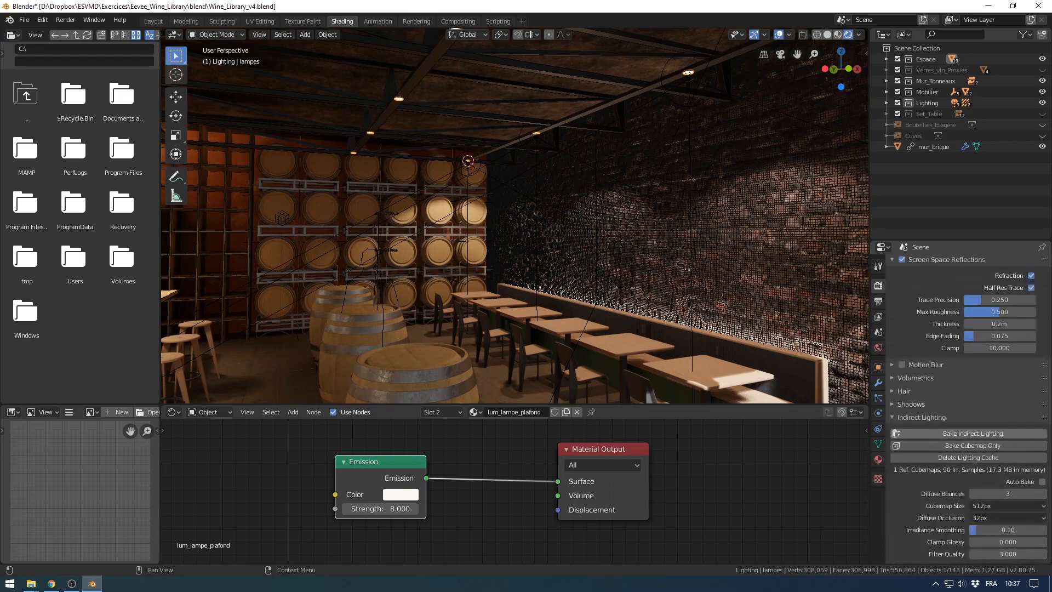
pyautogui.keyDown('shift'); pyautogui.moveTo(591, 274); pyautogui.dragTo(611, 288, button='middle'); pyautogui.keyUp('shift')
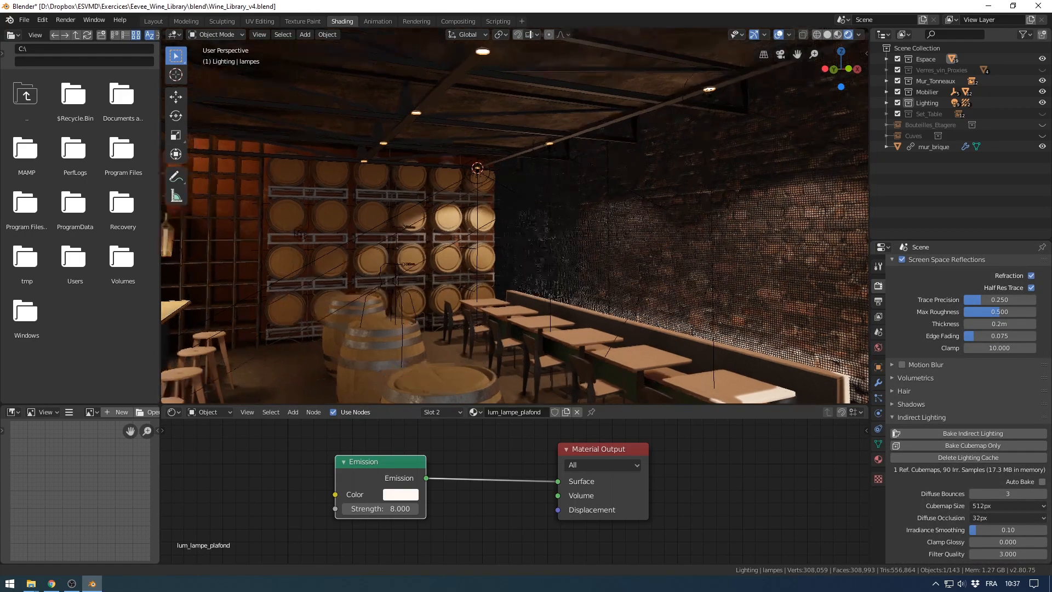
pyautogui.hotkey('alt', 'shift', 'z')
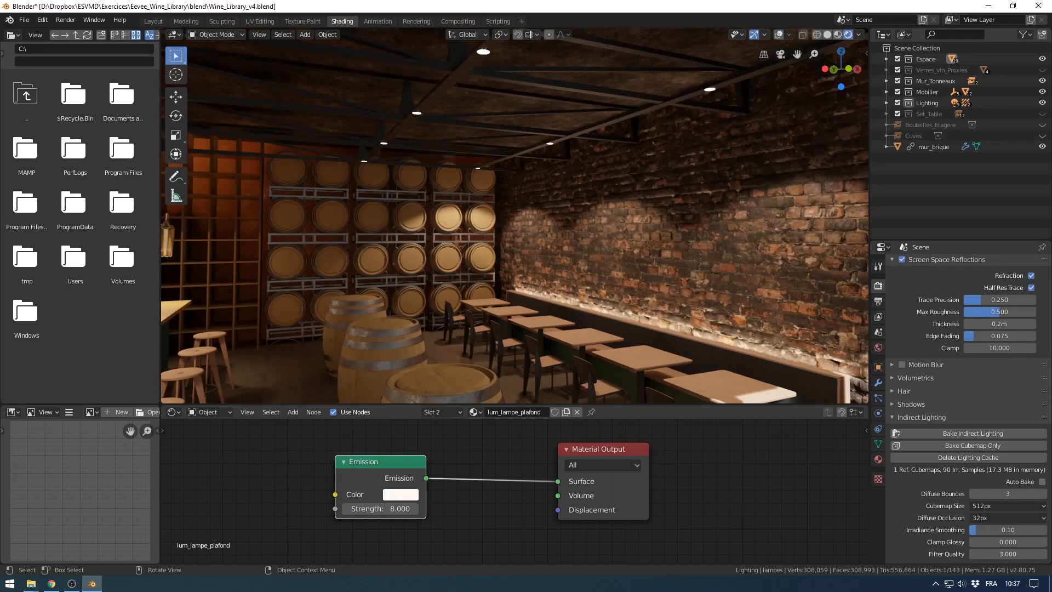
pyautogui.moveTo(382, 462)
pyautogui.mouseDown()
pyautogui.moveTo(403, 463)
pyautogui.moveTo(389, 460)
pyautogui.mouseUp()
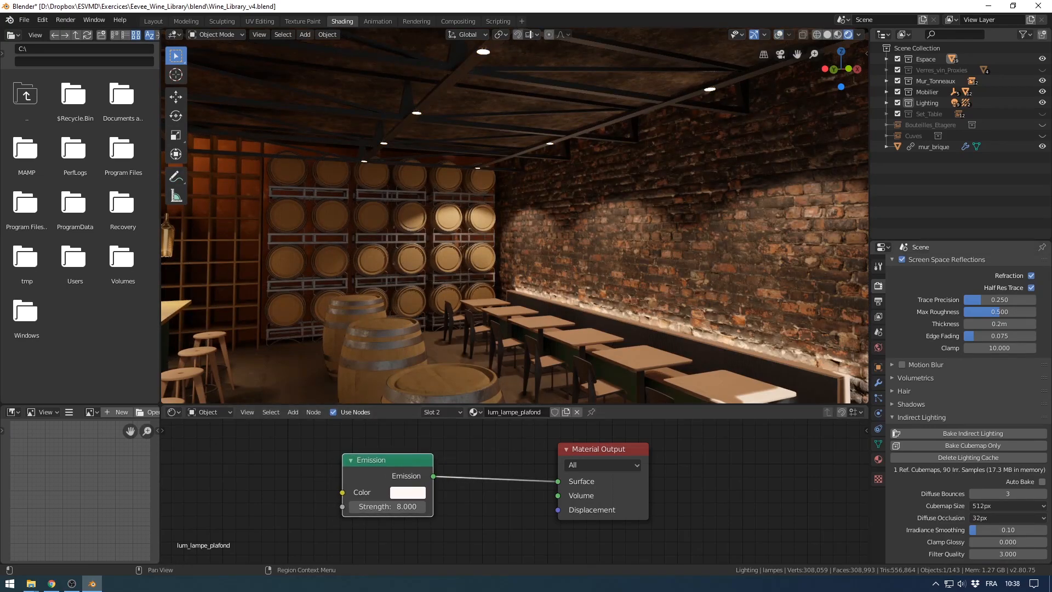
# Step: Enable Bloom in the Eevee render settings and expand its options
pyautogui.click(878, 302)
pyautogui.click(878, 286)
pyautogui.scroll(-2, 967, 408)
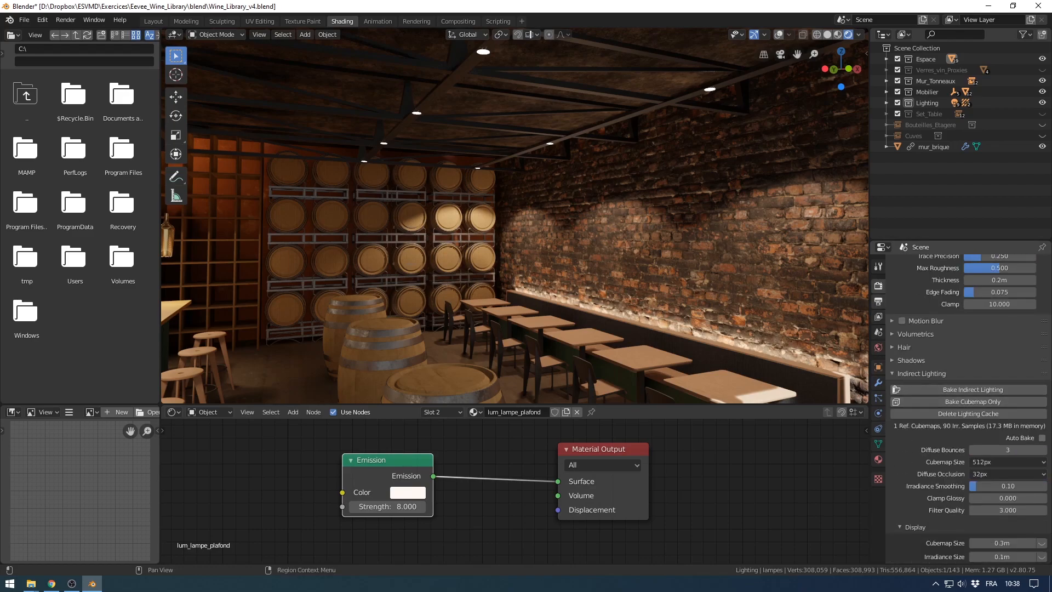
pyautogui.scroll(8, 967, 408)
pyautogui.click(902, 352)
pyautogui.click(892, 352)
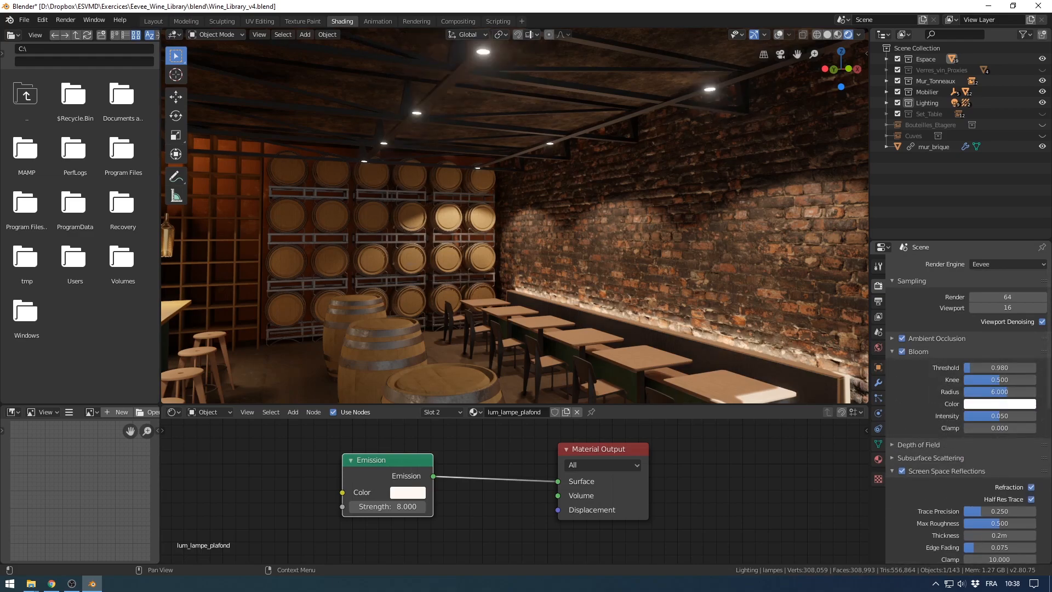
pyautogui.moveTo(603, 230); pyautogui.dragTo(583, 240, button='middle')
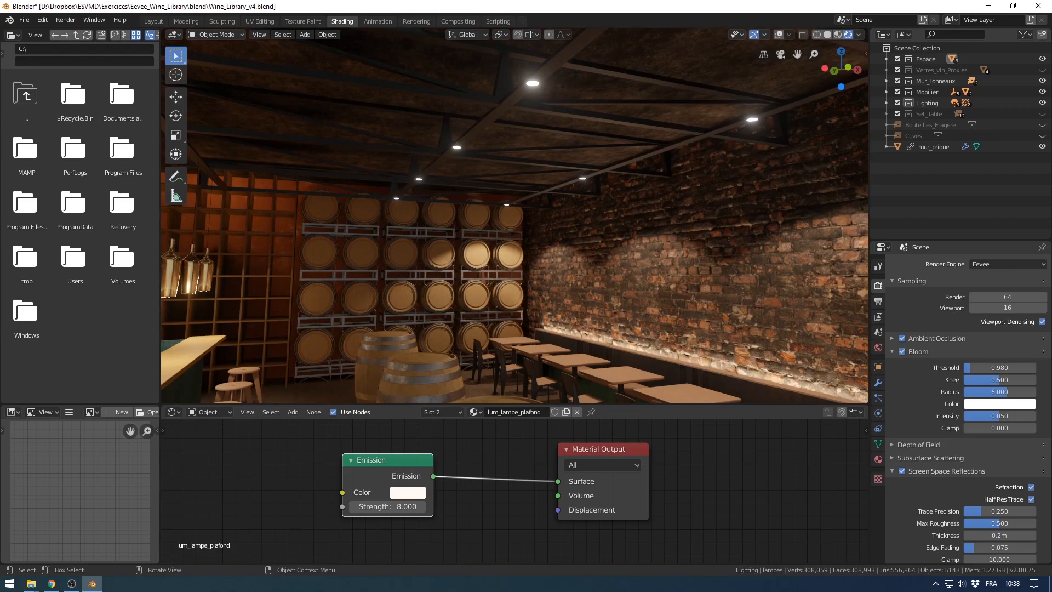
# Step: Try Emission strengths of 1 and 29.8 on the lum_lampe_plafond material to compare the lamps' glow
pyautogui.doubleClick(388, 507)
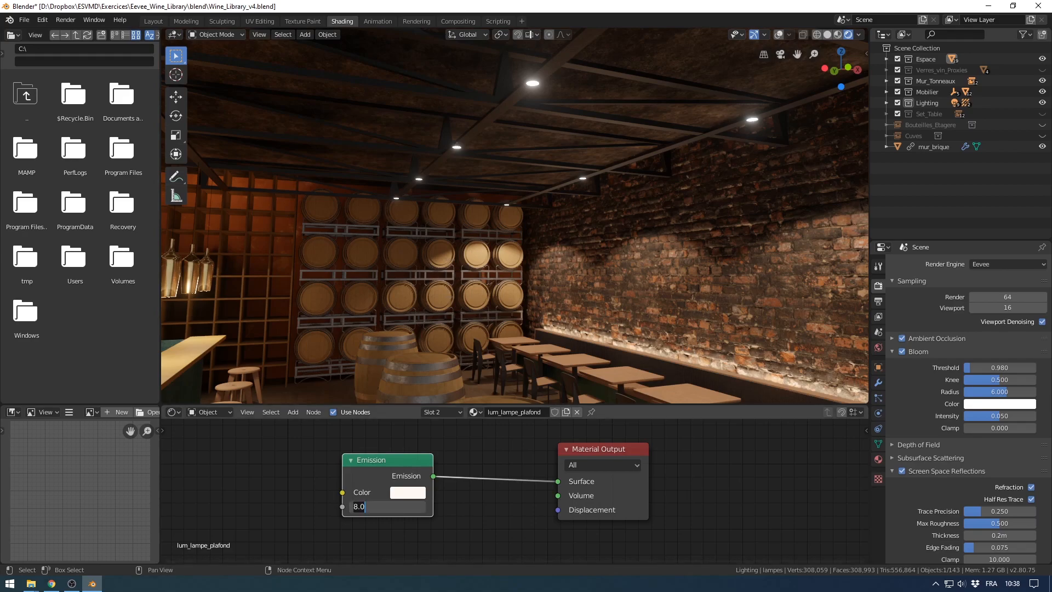
pyautogui.press('Return')
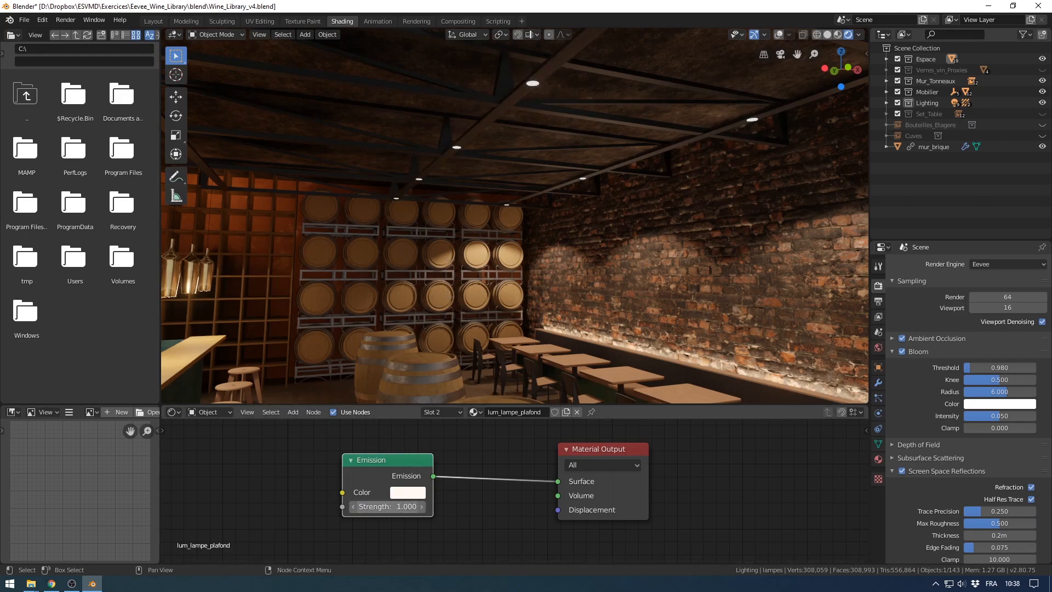
pyautogui.moveTo(388, 507); pyautogui.dragTo(446, 507)
pyautogui.moveTo(515, 284); pyautogui.dragTo(509, 292, button='middle')
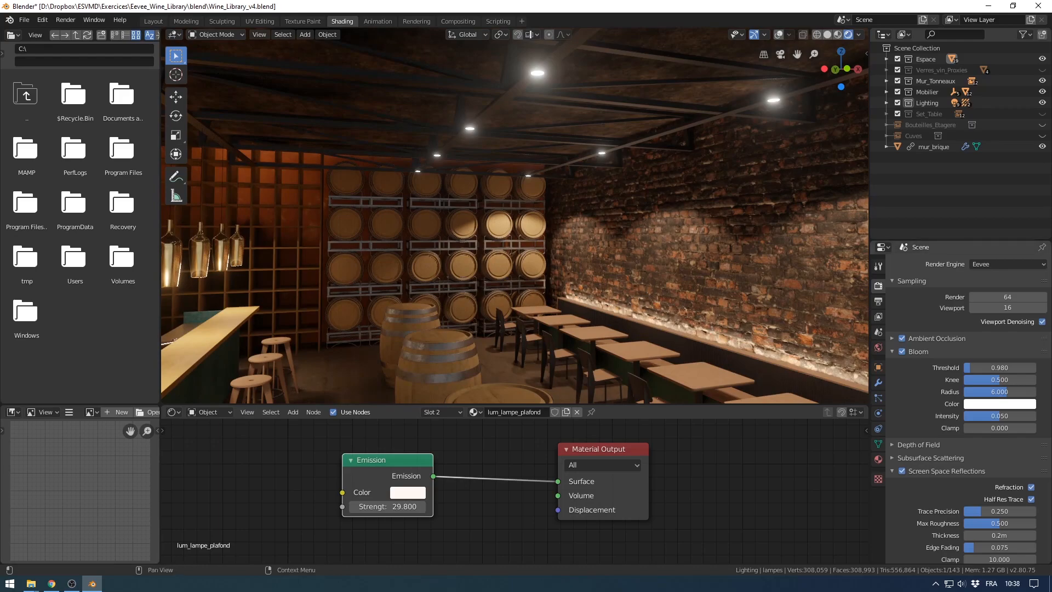
# Step: Set the Emission strength of the lum_lampe_plafond material to 5
pyautogui.click(387, 507)
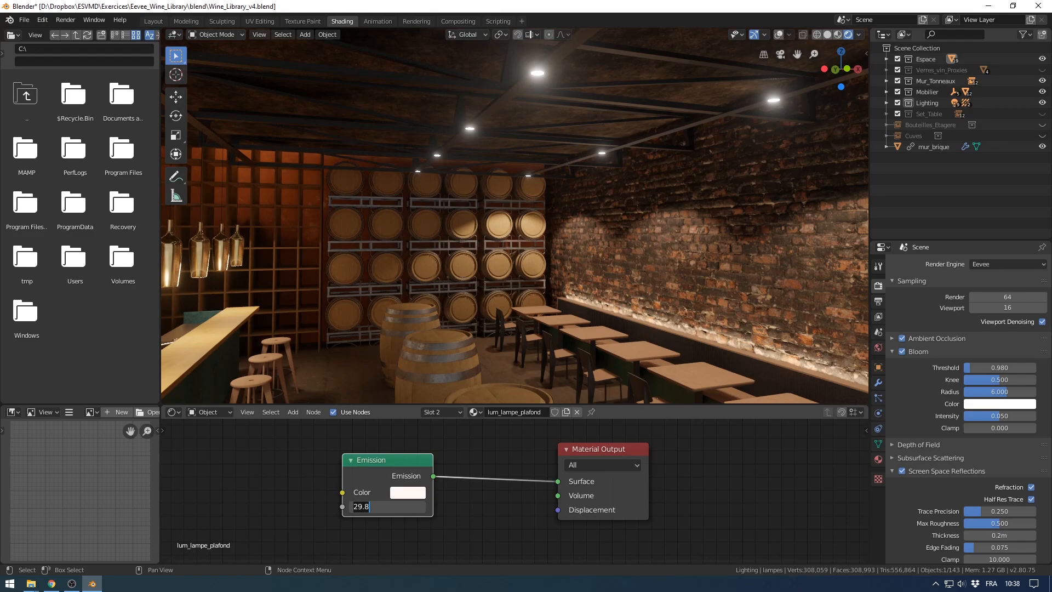
pyautogui.write('5')
pyautogui.press('Return')
pyautogui.click(388, 506)
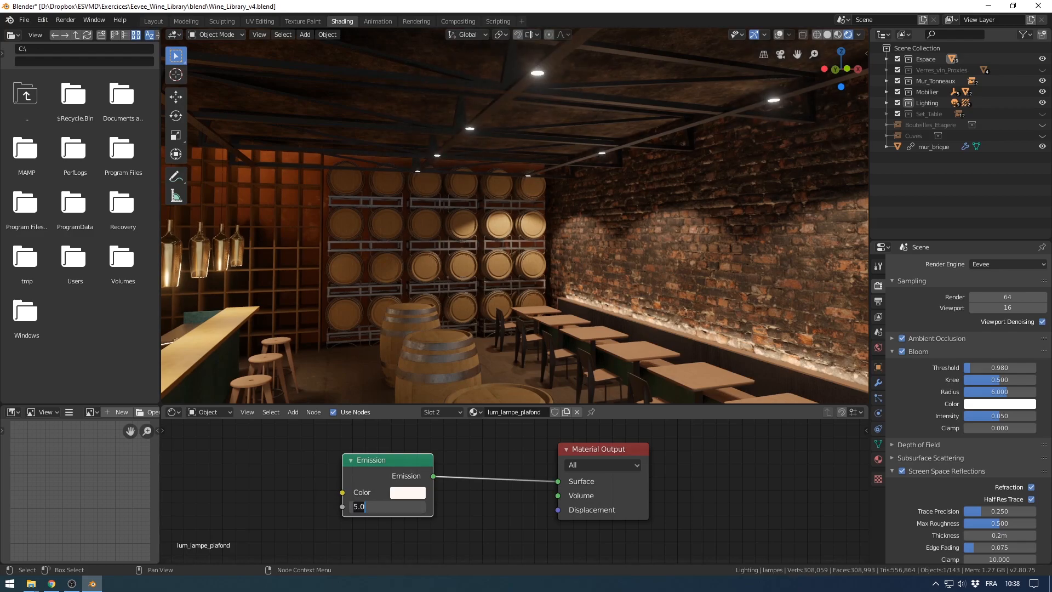
pyautogui.press('Escape')
# Step: Examine the glowing ceiling lamps, bar, barrels and brick wall from several angles, and look through the Eevee render settings
pyautogui.moveTo(471, 285); pyautogui.dragTo(466, 276, button='middle')
pyautogui.scroll(-2, 467, 276)
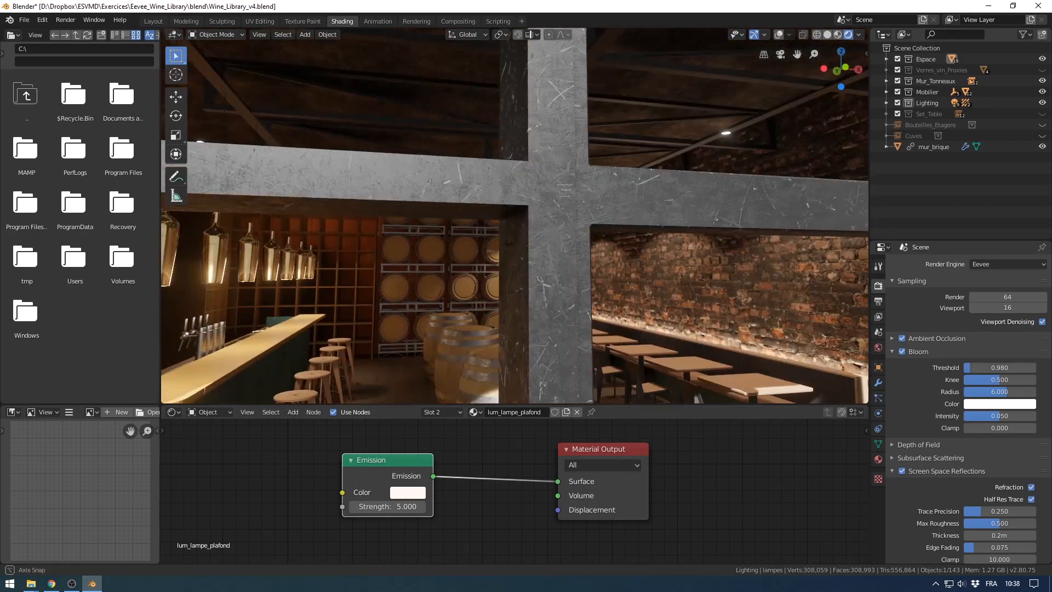
pyautogui.scroll(3, 466, 276)
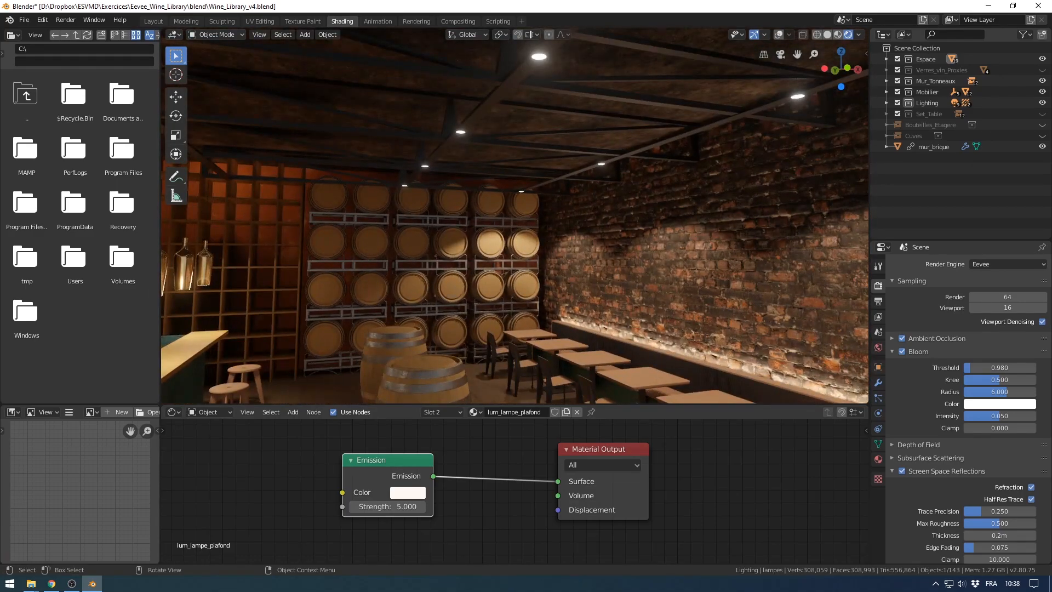
pyautogui.scroll(-10, 967, 411)
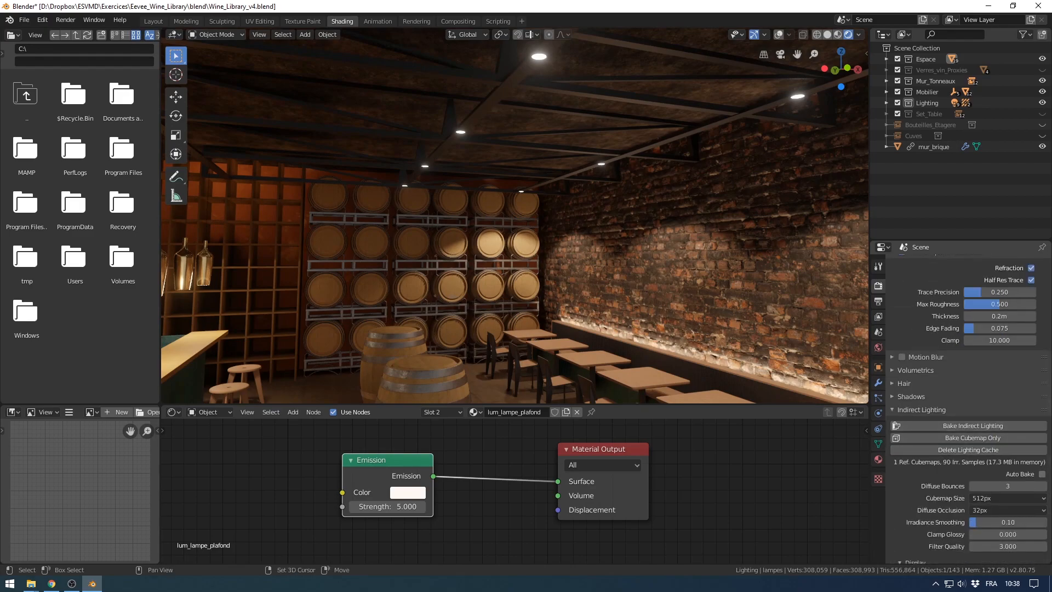
pyautogui.scroll(-2, 668, 278)
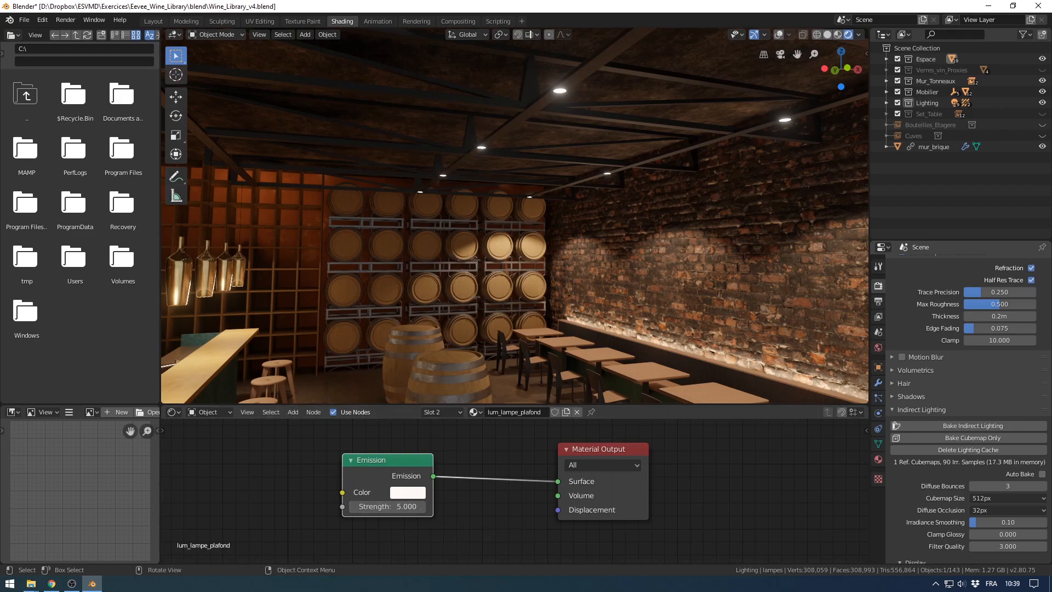
pyautogui.scroll(-1, 515, 216)
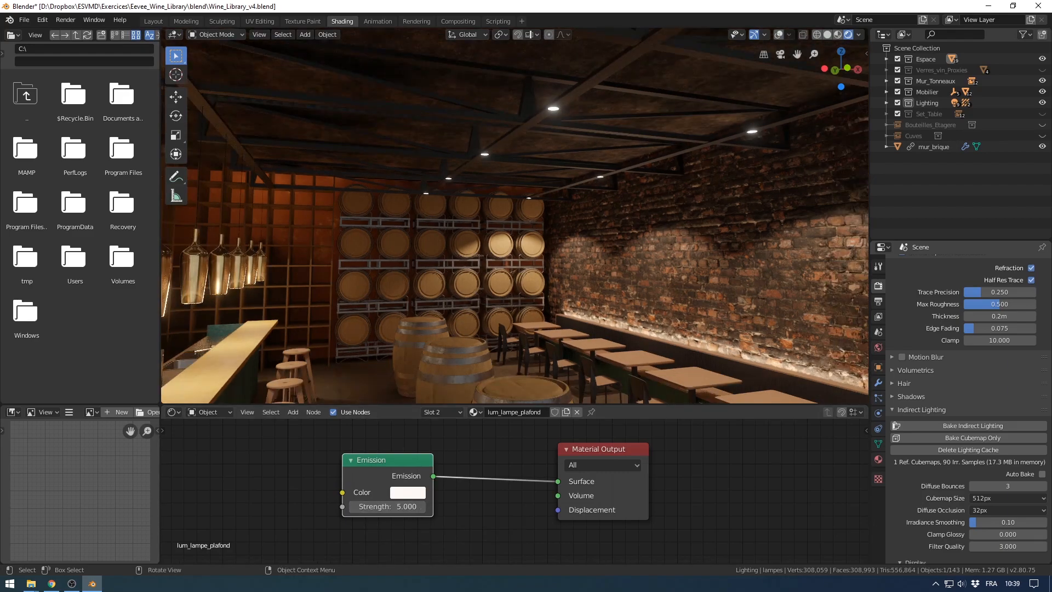
pyautogui.moveTo(515, 216); pyautogui.dragTo(433, 220, button='middle')
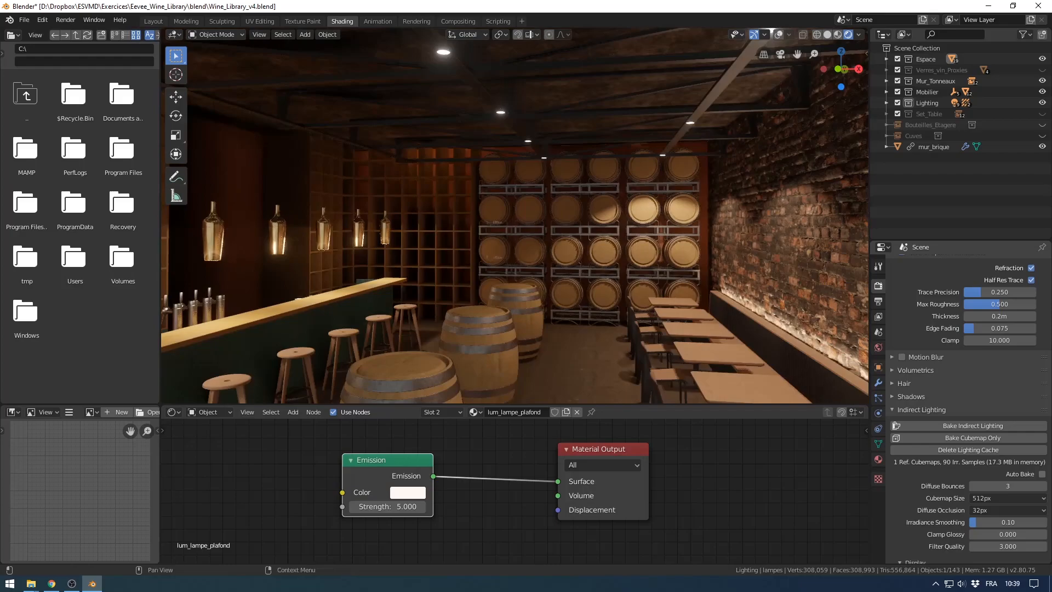
pyautogui.scroll(9, 967, 411)
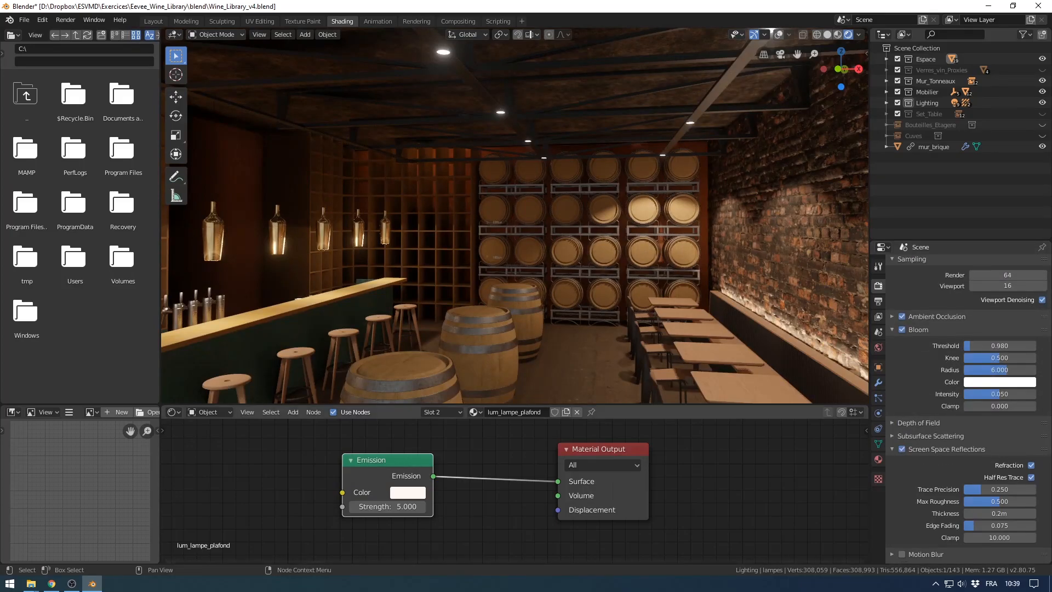
pyautogui.moveTo(515, 219); pyautogui.dragTo(530, 219, button='middle')
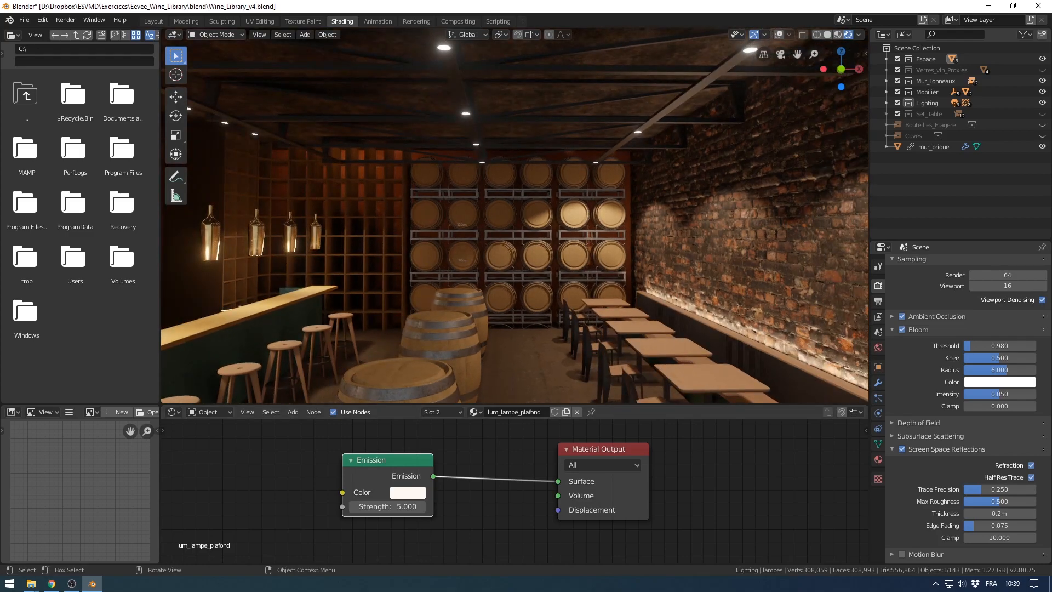
pyautogui.moveTo(797, 54); pyautogui.dragTo(803, 55)
pyautogui.scroll(2, 515, 219)
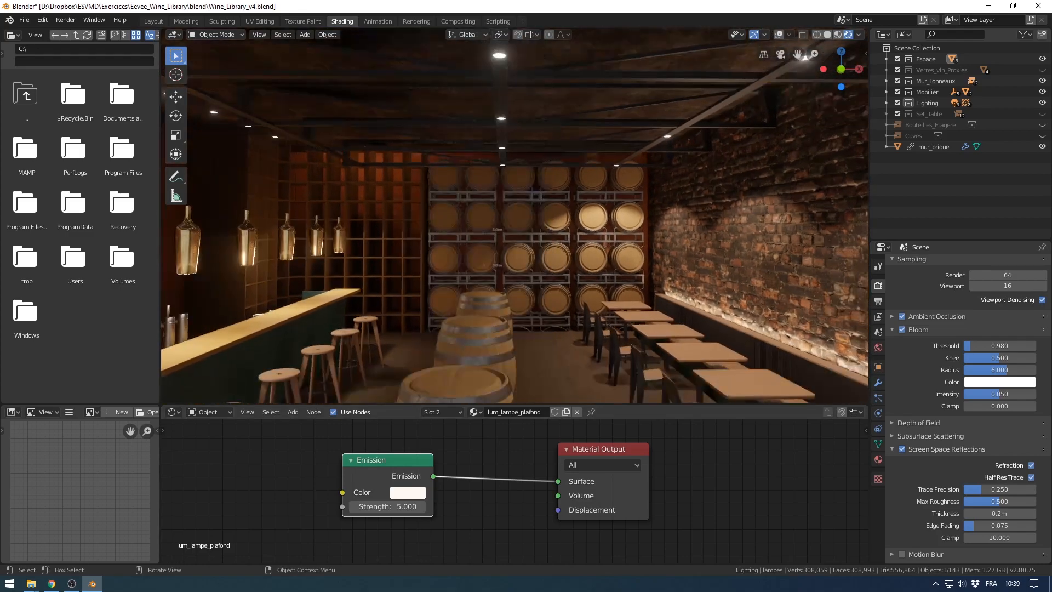
pyautogui.moveTo(515, 219); pyautogui.dragTo(547, 215, button='middle')
# Step: Show the viewport overlays again and select the L_table spot light at the ceiling lamp nearest the barrel wall
pyautogui.hotkey('shift', 'alt', 'z')
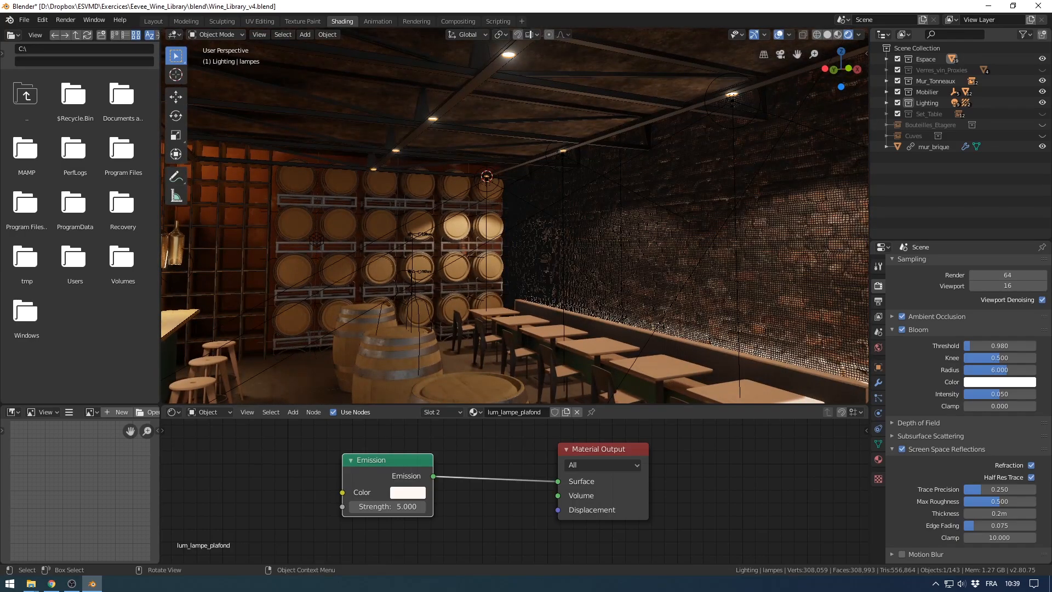
pyautogui.click(487, 177)
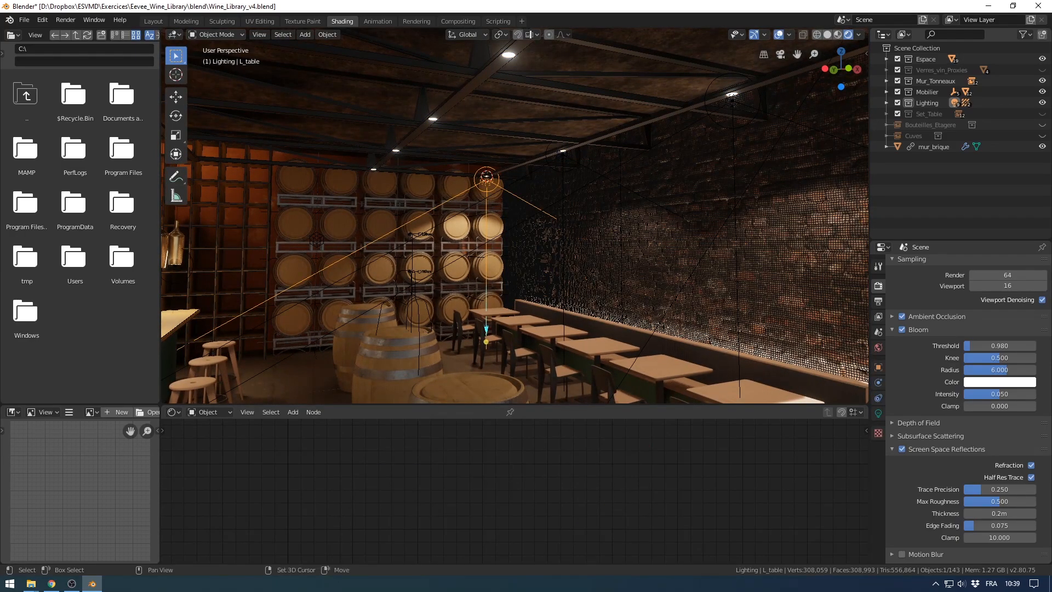
pyautogui.keyDown('shift'); pyautogui.moveTo(487, 192); pyautogui.dragTo(542, 188, button='middle'); pyautogui.keyUp('shift')
pyautogui.scroll(-1, 542, 189)
pyautogui.scroll(1, 542, 188)
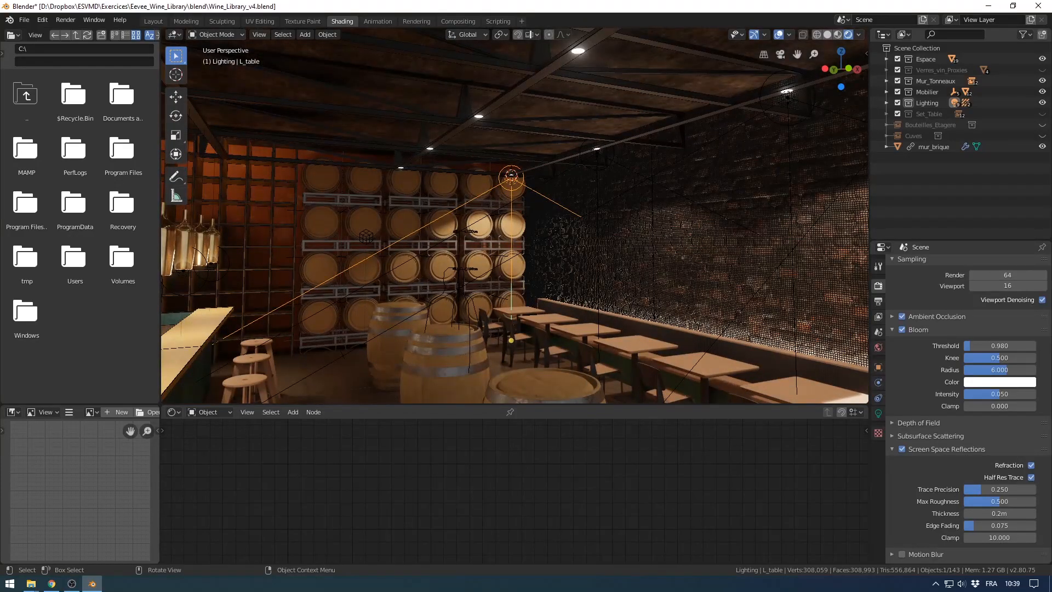
# Step: Make the Bouteilles_Etagere collection visible and look over the filled bottle shelves behind the bar
pyautogui.scroll(-1, 511, 189)
pyautogui.keyDown('shift'); pyautogui.moveTo(512, 190); pyautogui.dragTo(428, 197, button='middle'); pyautogui.keyUp('shift')
pyautogui.scroll(-1, 565, 189)
pyautogui.scroll(-2, 488, 192)
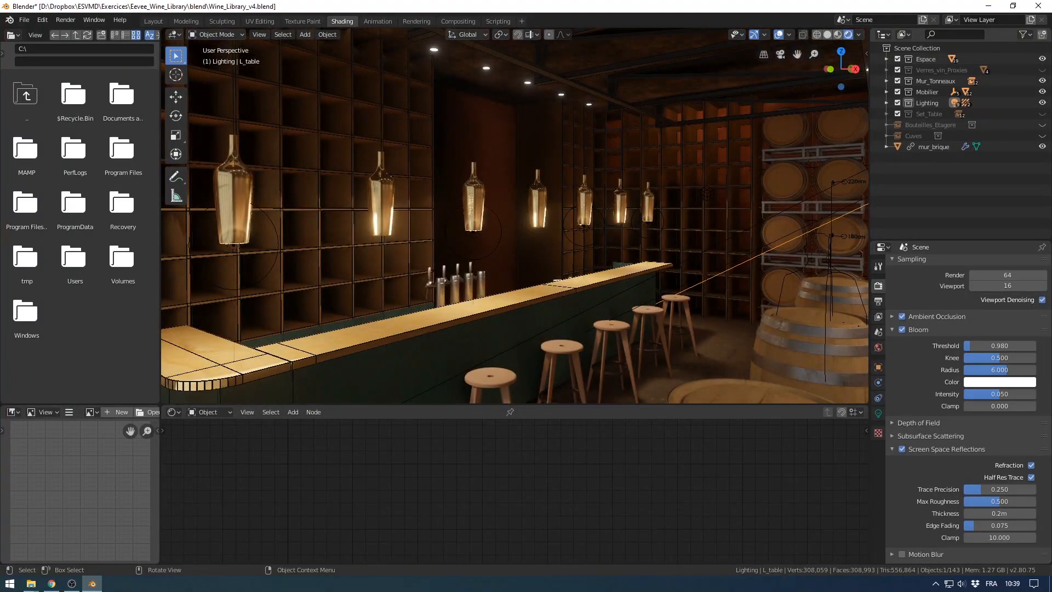
pyautogui.click(1042, 125)
pyautogui.keyDown('shift'); pyautogui.moveTo(603, 192); pyautogui.dragTo(761, 268, button='middle'); pyautogui.keyUp('shift')
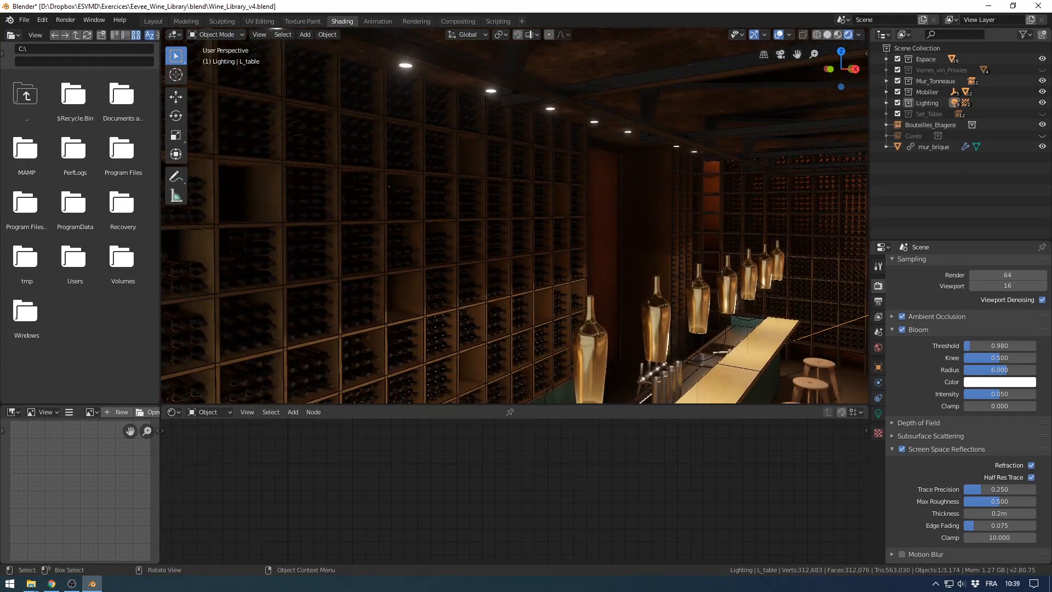
pyautogui.scroll(-4, 515, 216)
pyautogui.moveTo(591, 219); pyautogui.dragTo(446, 219, button='middle')
pyautogui.scroll(3, 526, 219)
pyautogui.scroll(-4, 515, 217)
pyautogui.moveTo(515, 230)
pyautogui.keyDown('shift'); pyautogui.mouseDown(button='middle')
pyautogui.moveTo(504, 186)
pyautogui.moveTo(479, 230)
pyautogui.moveTo(523, 219)
pyautogui.mouseUp(button='middle'); pyautogui.keyUp('shift')
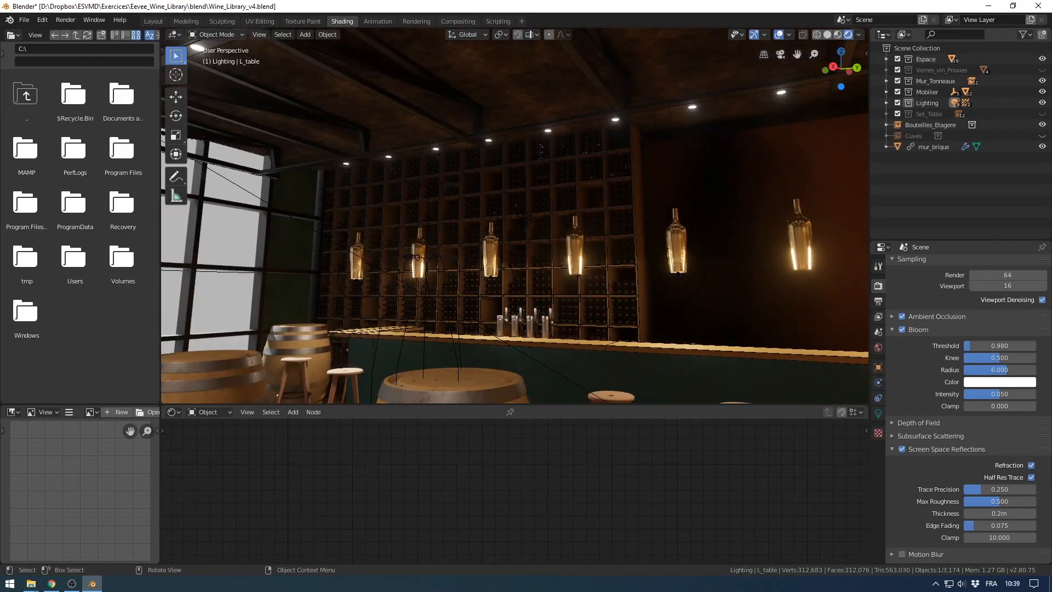
pyautogui.scroll(-2, 515, 216)
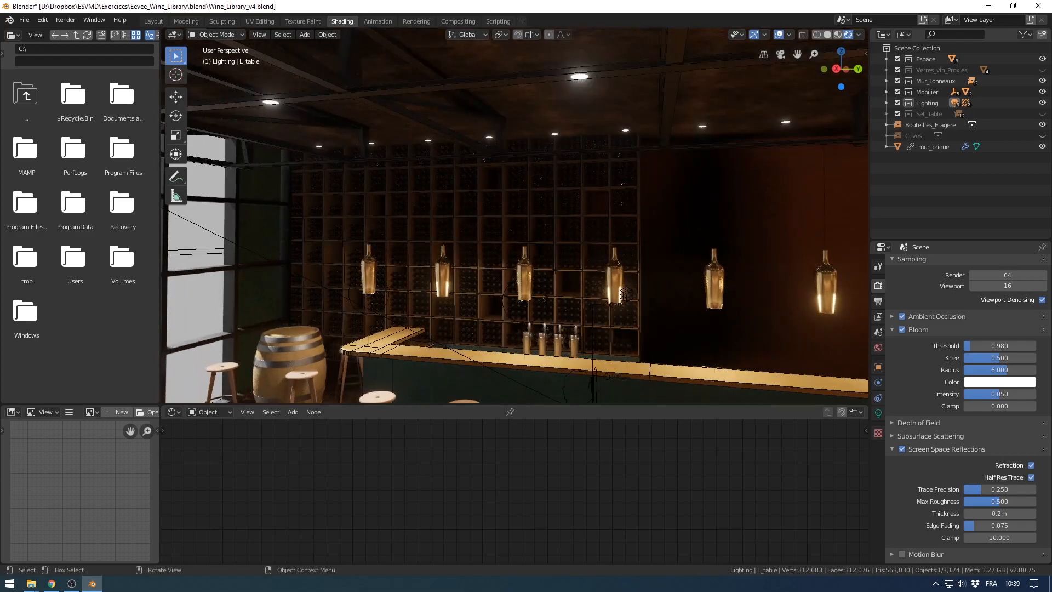
# Step: Add an area light in the wireframe top view and place it just in front of the bottle shelves behind the bar
pyautogui.press('KP_7')
pyautogui.press('z')
pyautogui.click(540, 145)
pyautogui.hotkey('shift', 'a')
pyautogui.click(608, 201)
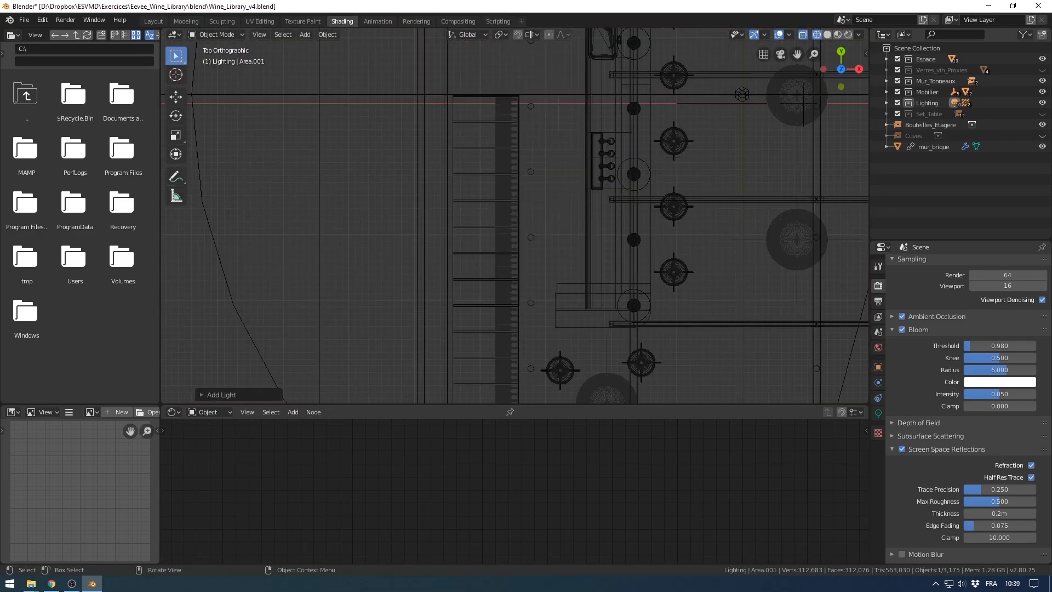
pyautogui.scroll(-6, 608, 201)
pyautogui.press('g')
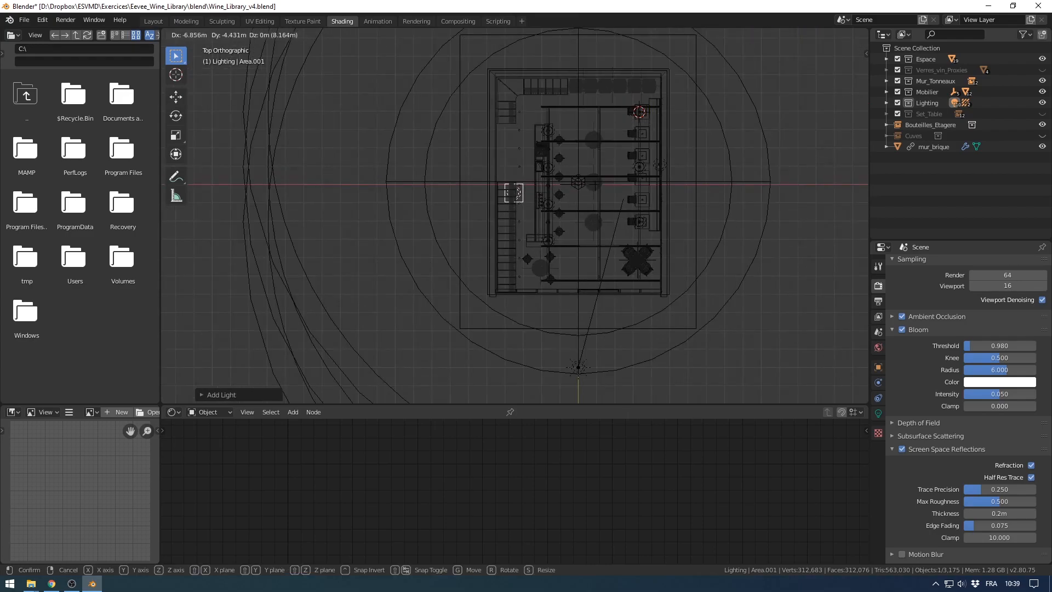
pyautogui.click(525, 181)
pyautogui.scroll(4, 530, 170)
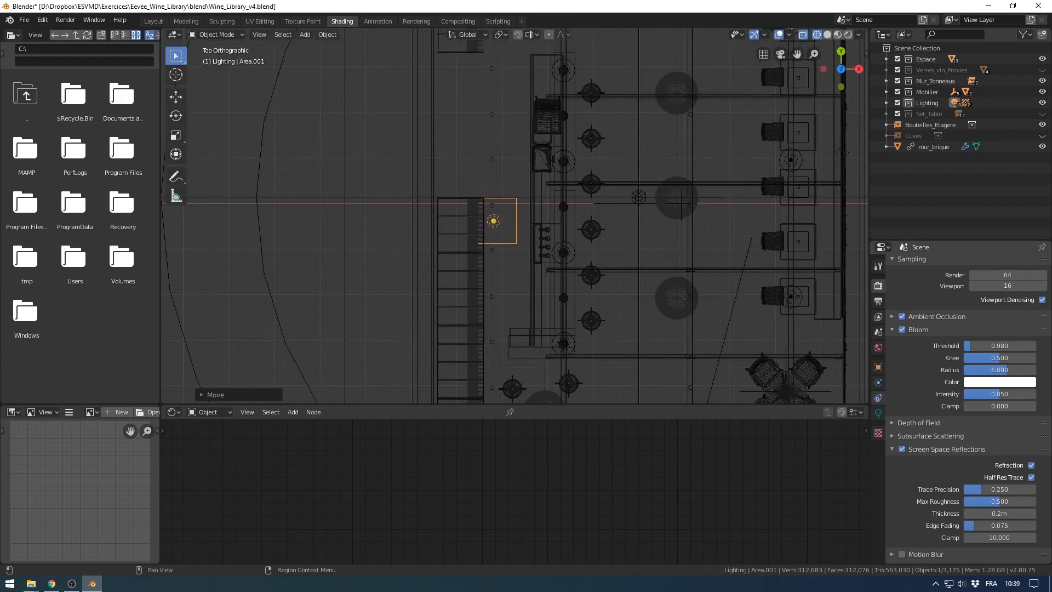
# Step: Change the area light's shape to Rectangle and stretch it into a strip of about 0.12 by 7.7 m over the lamp row
pyautogui.click(878, 413)
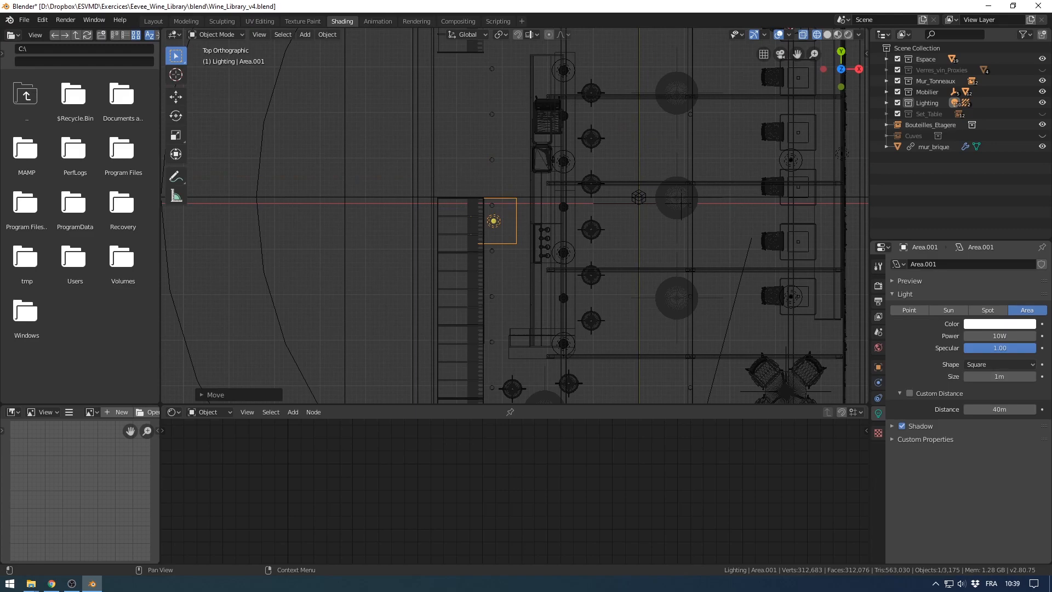
pyautogui.click(1000, 365)
pyautogui.click(981, 384)
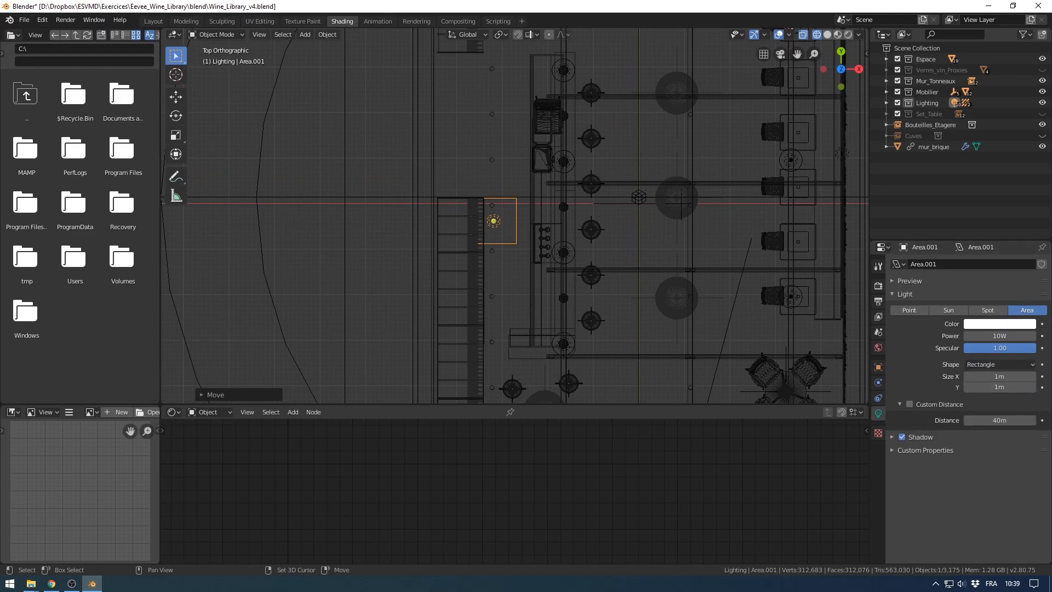
pyautogui.moveTo(530, 261); pyautogui.dragTo(518, 133)
pyautogui.keyDown('shift'); pyautogui.moveTo(518, 134); pyautogui.dragTo(515, 265, button='middle'); pyautogui.keyUp('shift')
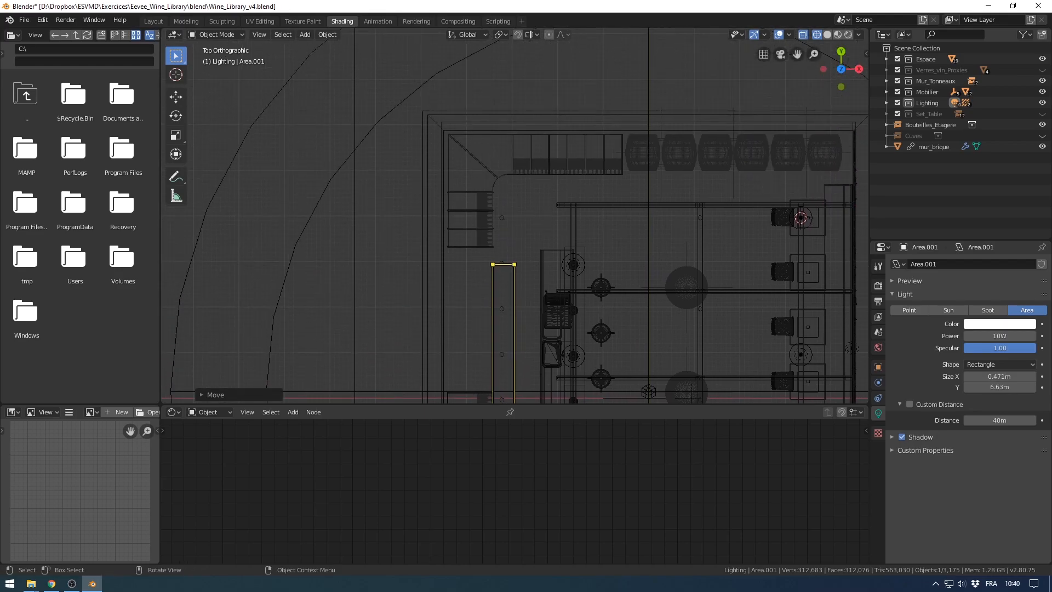
pyautogui.scroll(5, 514, 266)
pyautogui.moveTo(514, 337); pyautogui.dragTo(494, 276)
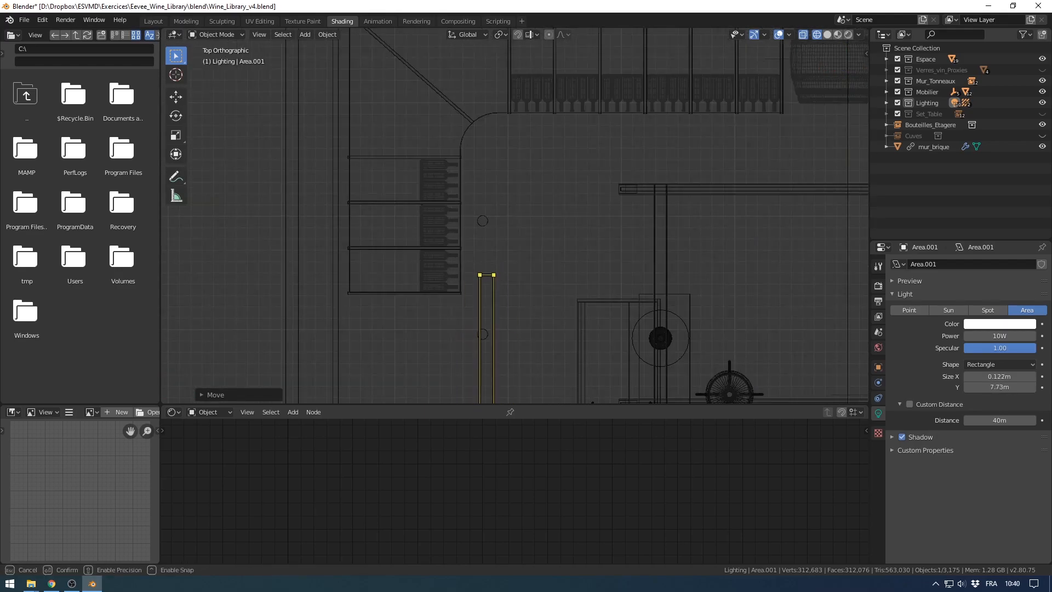
pyautogui.press('g')
pyautogui.press('Return')
pyautogui.scroll(-6, 515, 216)
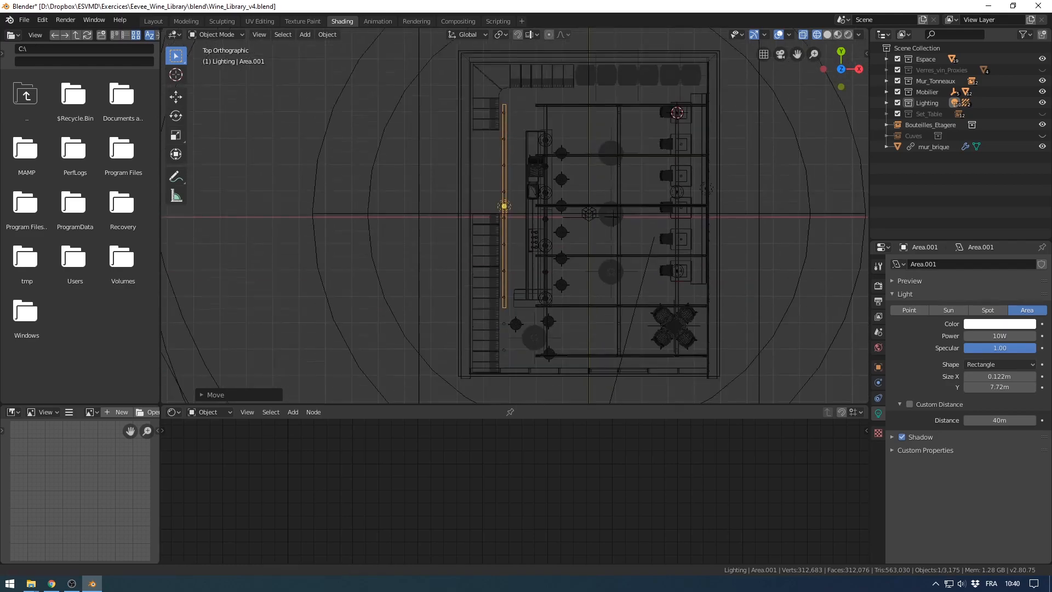
# Step: Set the strip light's size to 0.1 m in X and 10 m in Y
pyautogui.click(1000, 377)
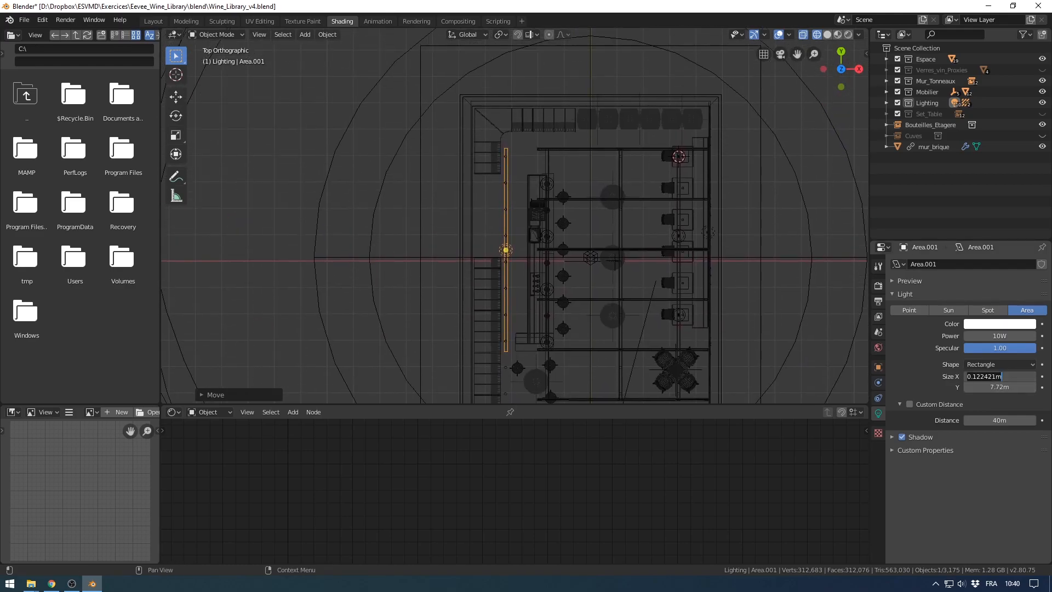
pyautogui.press('Tab')
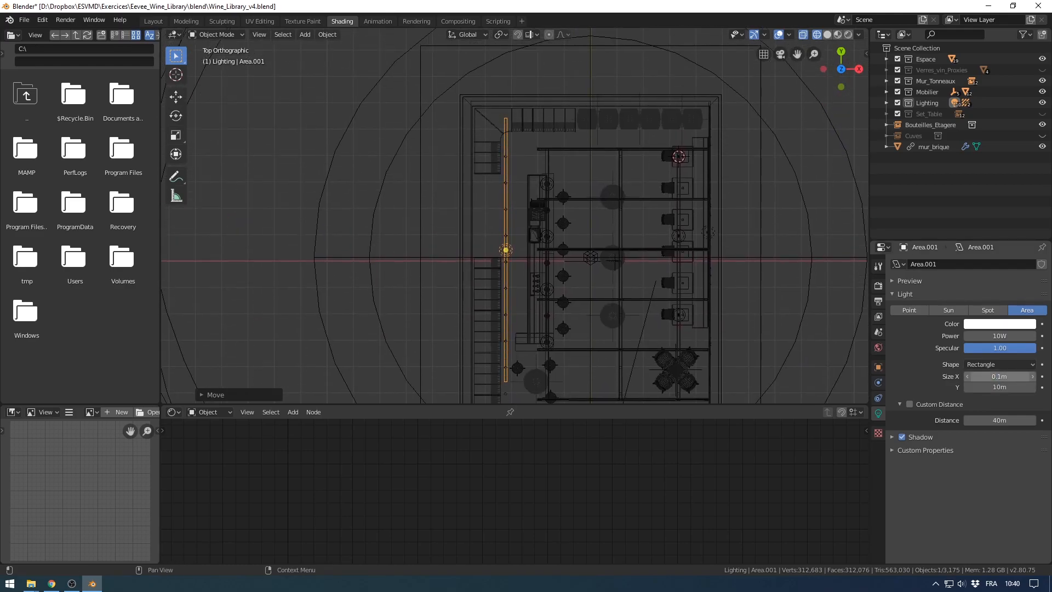
pyautogui.press('Return')
# Step: Slide the strip light about 1 m along negative Y, trying lengths of 9 m and 9.4 m before setting 10 m
pyautogui.keyDown('shift'); pyautogui.moveTo(619, 274); pyautogui.dragTo(615, 194, button='middle'); pyautogui.keyUp('shift')
pyautogui.press('g')
pyautogui.press('x')
pyautogui.press('x')
pyautogui.press('x')
pyautogui.press('y')
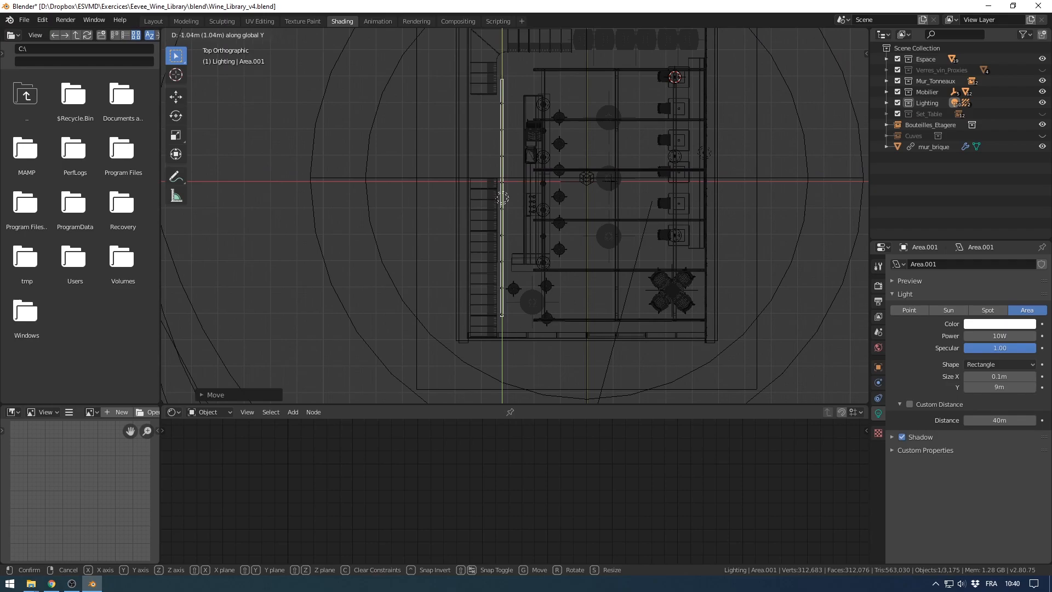
pyautogui.press('Return')
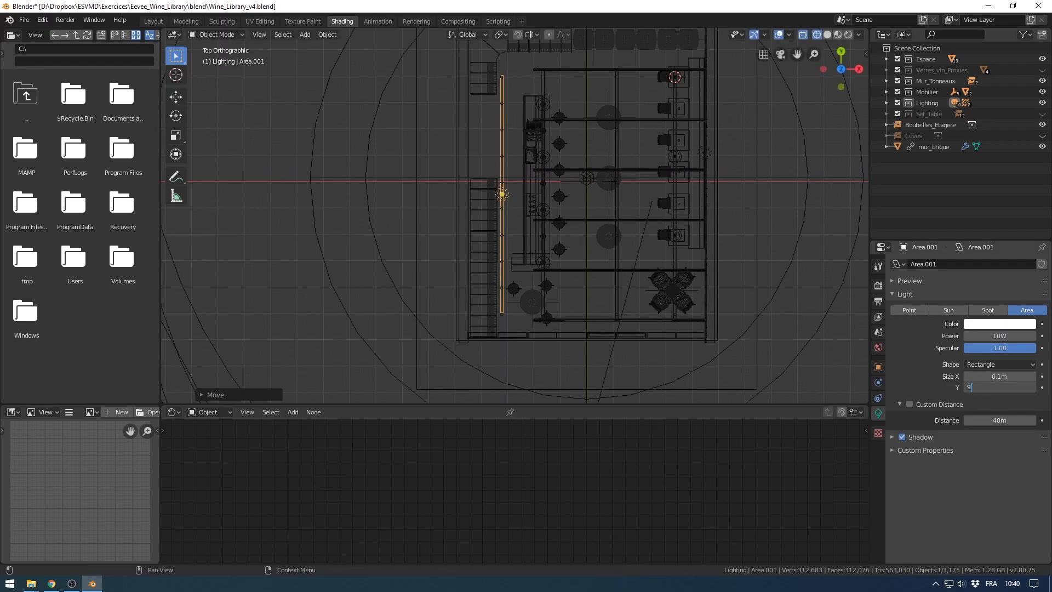
pyautogui.press('Return')
pyautogui.keyDown('shift'); pyautogui.moveTo(553, 236); pyautogui.dragTo(629, 306, button='middle'); pyautogui.keyUp('shift')
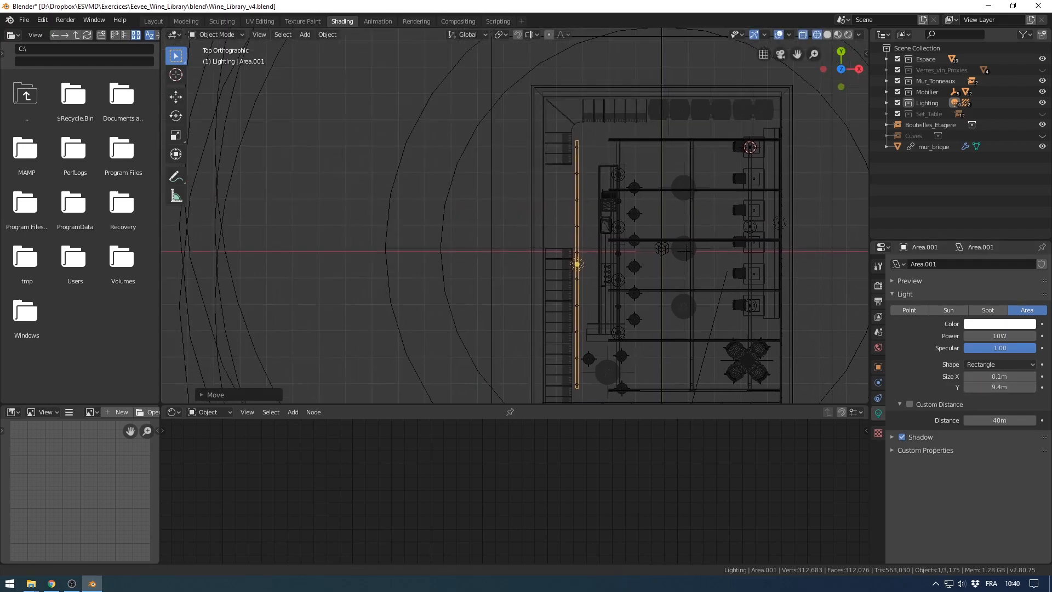
pyautogui.press('Return')
# Step: Switch to rendered shading and raise the strip light about 0.49 m along Z to the row of ceiling lamps
pyautogui.scroll(1, 589, 263)
pyautogui.moveTo(589, 269)
pyautogui.keyDown('shift'); pyautogui.mouseDown(button='middle')
pyautogui.moveTo(547, 212)
pyautogui.moveTo(520, 197)
pyautogui.moveTo(569, 207)
pyautogui.moveTo(584, 236)
pyautogui.mouseUp(button='middle'); pyautogui.keyUp('shift')
pyautogui.scroll(3, 575, 268)
pyautogui.press('z')
pyautogui.click(660, 235)
pyautogui.moveTo(657, 235); pyautogui.dragTo(561, 241, button='middle')
pyautogui.click(848, 35)
pyautogui.moveTo(619, 219); pyautogui.dragTo(569, 231, button='middle')
pyautogui.press('g')
pyautogui.press('z')
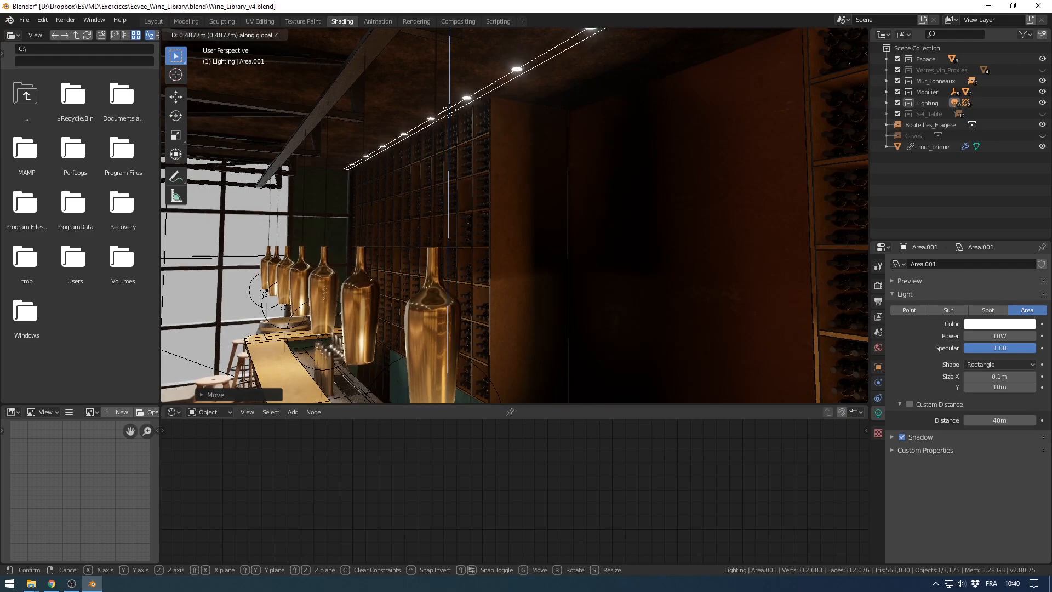
pyautogui.click(569, 203)
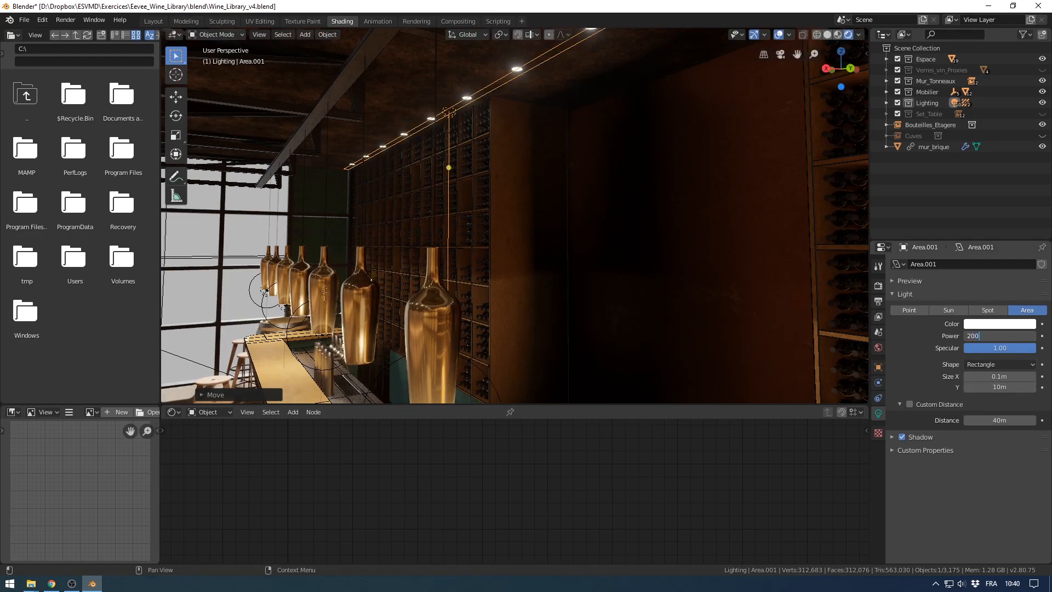
# Step: Set the strip light's power to 200 W and check the light on the bottle shelves
pyautogui.press('Return')
pyautogui.moveTo(548, 230); pyautogui.dragTo(625, 230, button='middle')
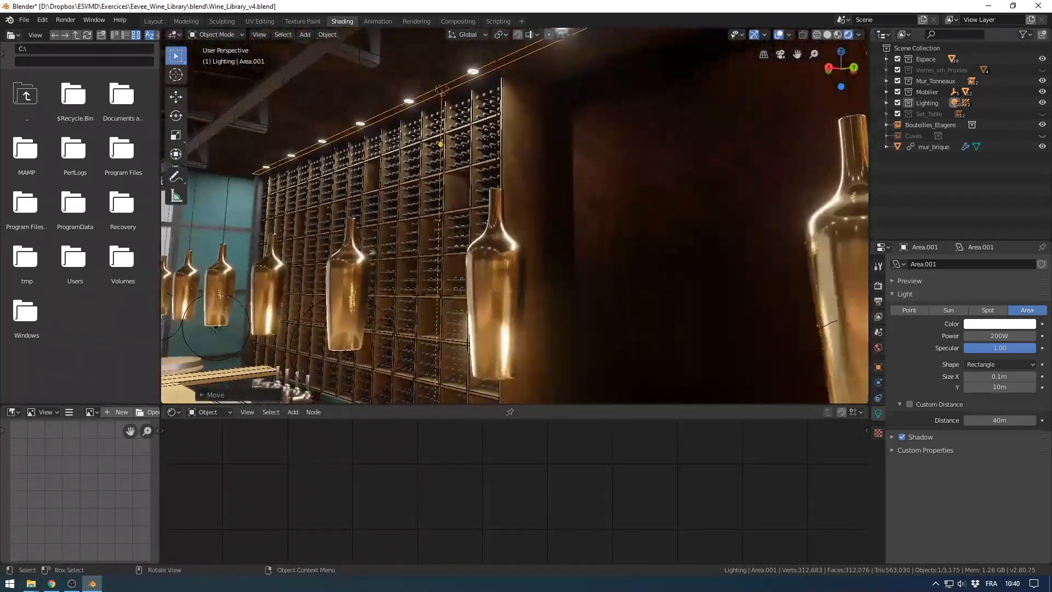
pyautogui.scroll(3, 515, 230)
pyautogui.keyDown('shift'); pyautogui.moveTo(493, 230); pyautogui.dragTo(526, 318, button='middle'); pyautogui.keyUp('shift')
pyautogui.keyDown('shift'); pyautogui.moveTo(515, 263); pyautogui.dragTo(564, 277, button='middle'); pyautogui.keyUp('shift')
# Step: Set the strip light's shadow softness to 30 and check the shelf shadows
pyautogui.click(920, 437)
pyautogui.scroll(-3, 926, 443)
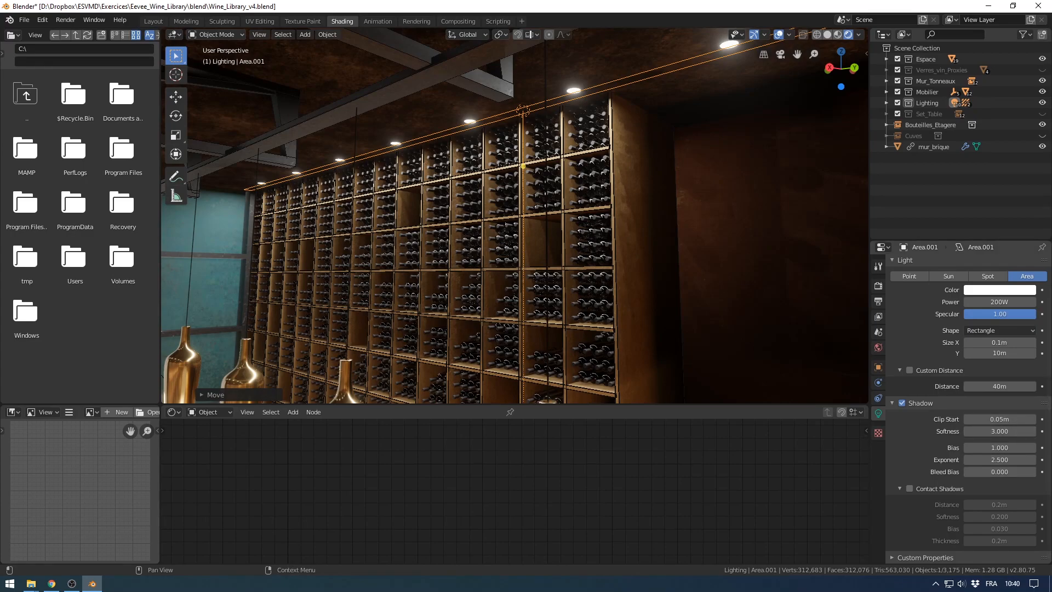
pyautogui.click(992, 432)
pyautogui.press('Return')
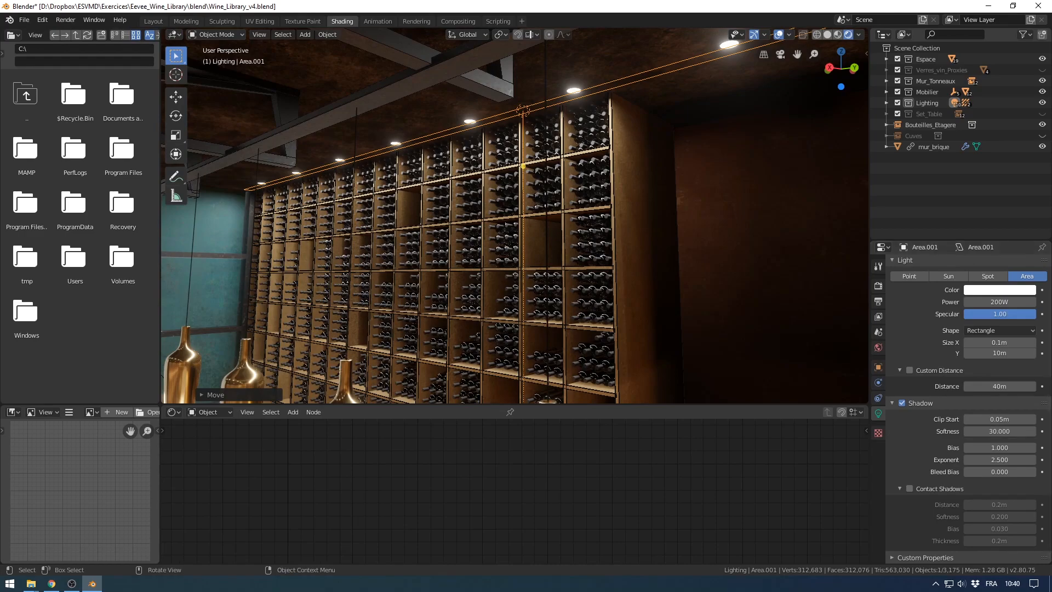
pyautogui.moveTo(521, 219); pyautogui.dragTo(513, 219, button='middle')
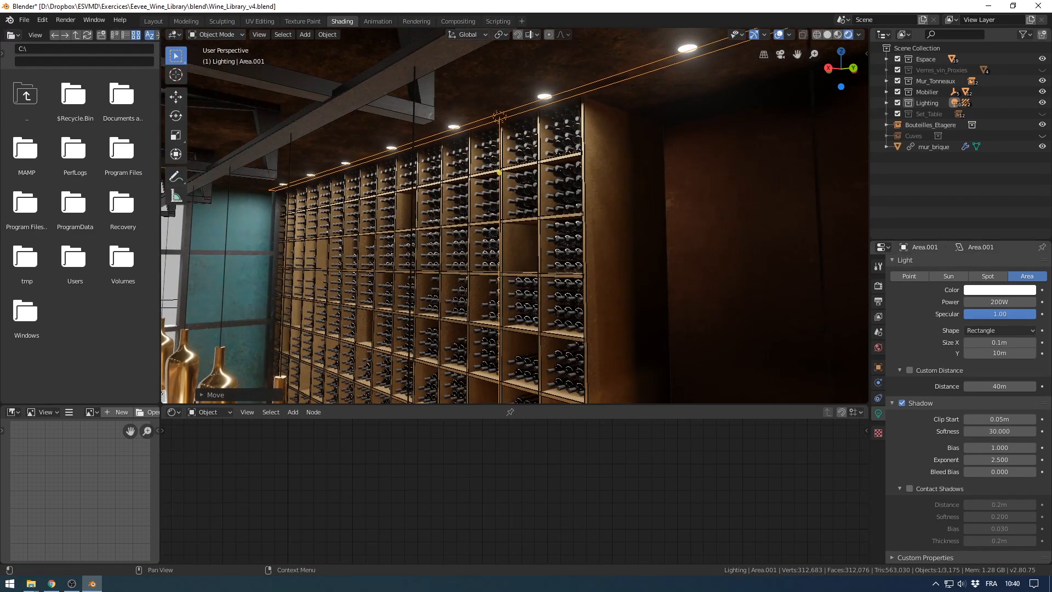
pyautogui.keyDown('shift'); pyautogui.moveTo(515, 235); pyautogui.dragTo(524, 214, button='middle'); pyautogui.keyUp('shift')
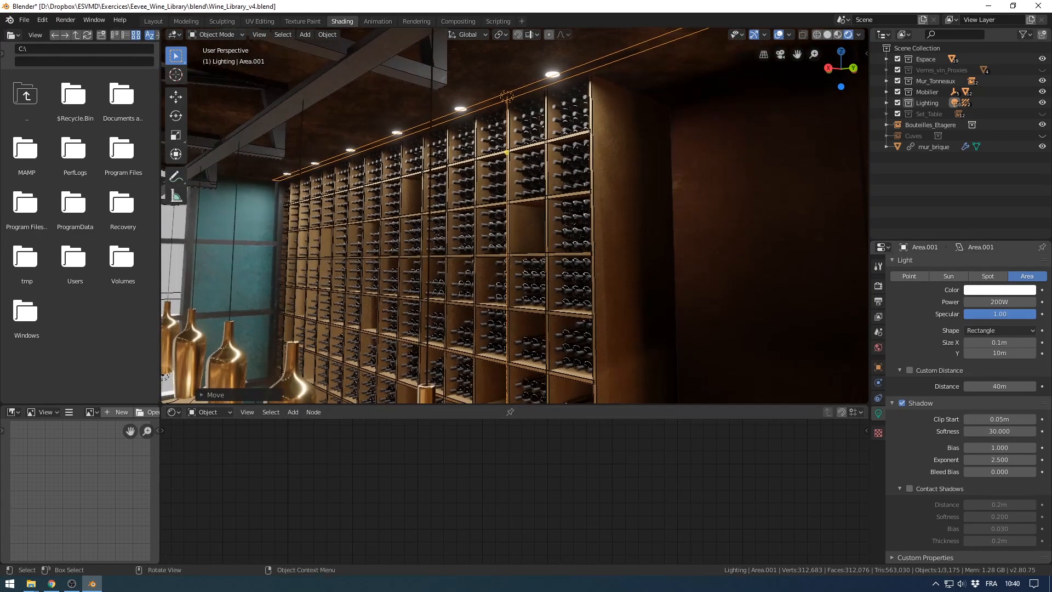
# Step: Enable Contact Shadows on the strip light, comparing the bottle shelves with and without them
pyautogui.click(910, 488)
pyautogui.keyDown('shift'); pyautogui.moveTo(493, 247); pyautogui.dragTo(554, 177, button='middle'); pyautogui.keyUp('shift')
pyautogui.scroll(2, 554, 176)
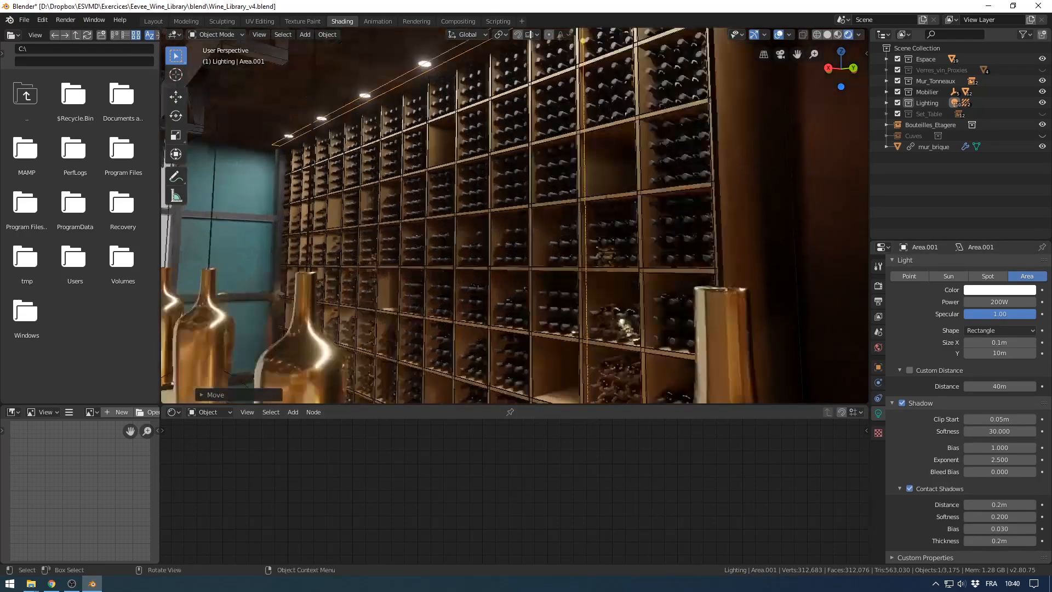
pyautogui.click(909, 488)
pyautogui.click(910, 489)
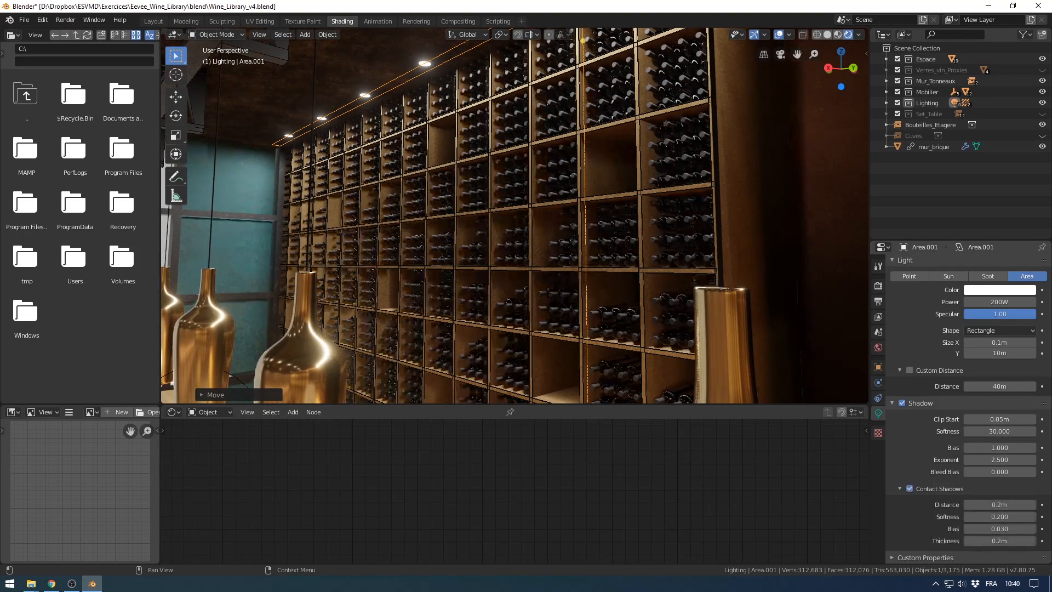
pyautogui.keyDown('shift'); pyautogui.moveTo(548, 219); pyautogui.dragTo(476, 234, button='middle'); pyautogui.keyUp('shift')
pyautogui.scroll(-2, 477, 234)
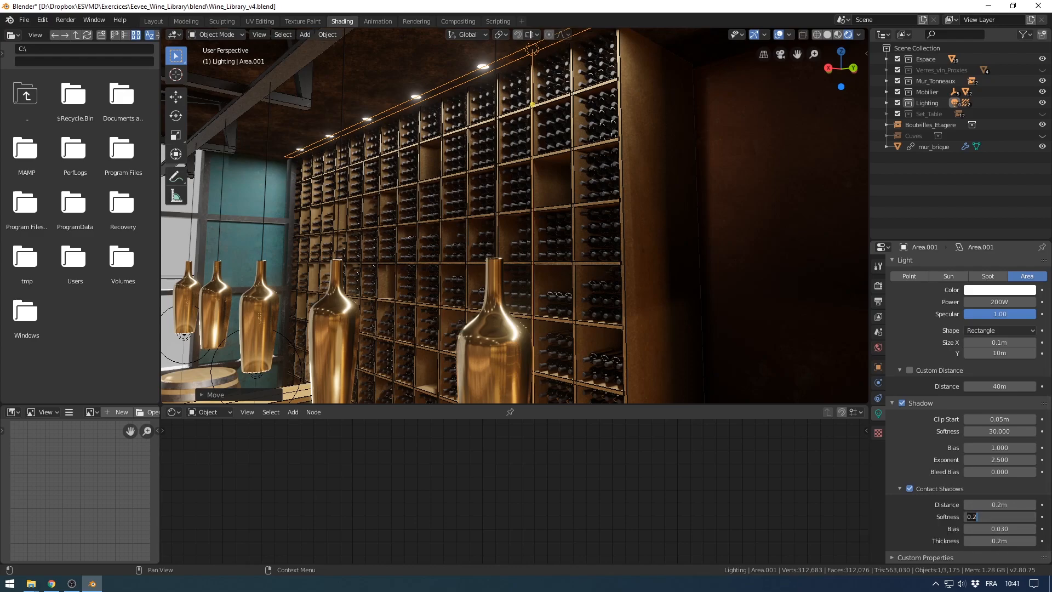
# Step: Set the strip light's contact shadow softness to 1
pyautogui.press('Return')
pyautogui.moveTo(471, 219); pyautogui.dragTo(497, 151, button='middle')
pyautogui.scroll(-4, 499, 170)
pyautogui.scroll(2, 499, 169)
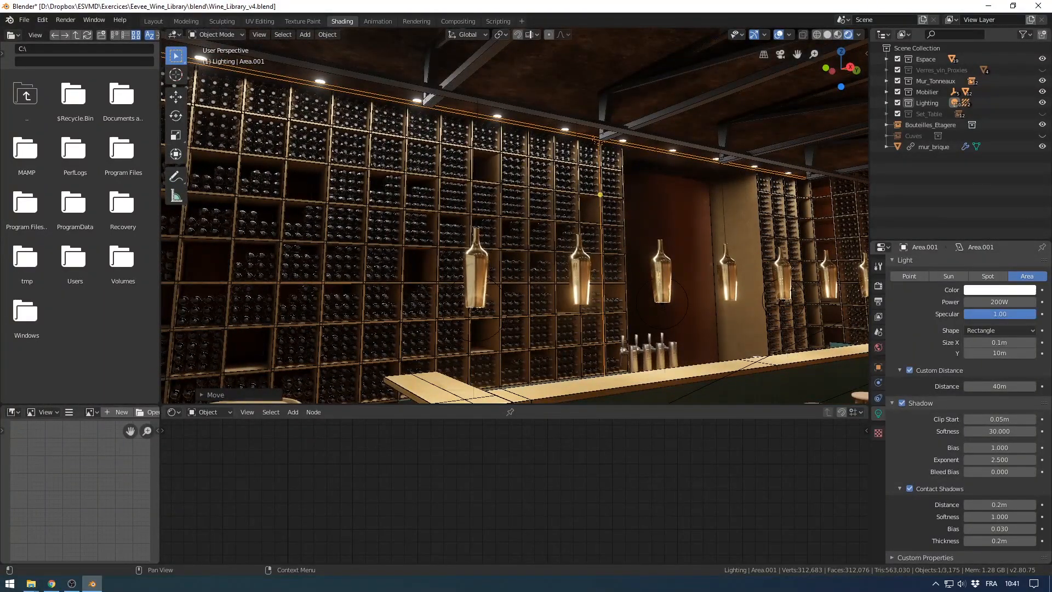
# Step: Try a custom distance of 2 m on the strip light and examine its reach along the shelves
pyautogui.scroll(-2, 548, 219)
pyautogui.scroll(2, 548, 219)
pyautogui.keyDown('shift'); pyautogui.moveTo(548, 219); pyautogui.dragTo(539, 217, button='middle'); pyautogui.keyUp('shift')
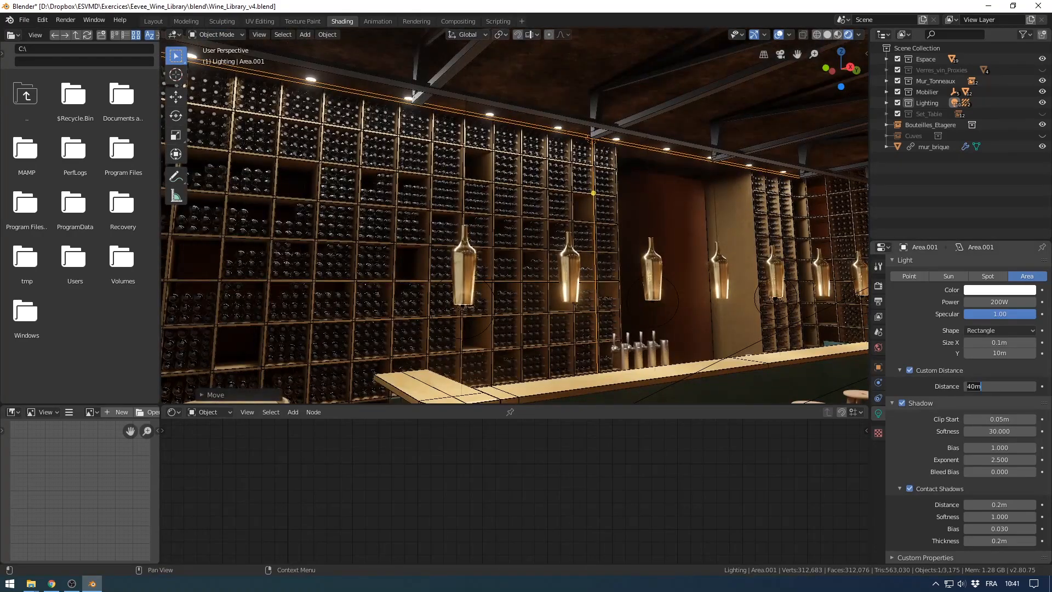
pyautogui.write('2')
pyautogui.press('Return')
pyautogui.moveTo(603, 247); pyautogui.dragTo(559, 216, button='middle')
pyautogui.scroll(-2, 548, 219)
pyautogui.scroll(2, 548, 219)
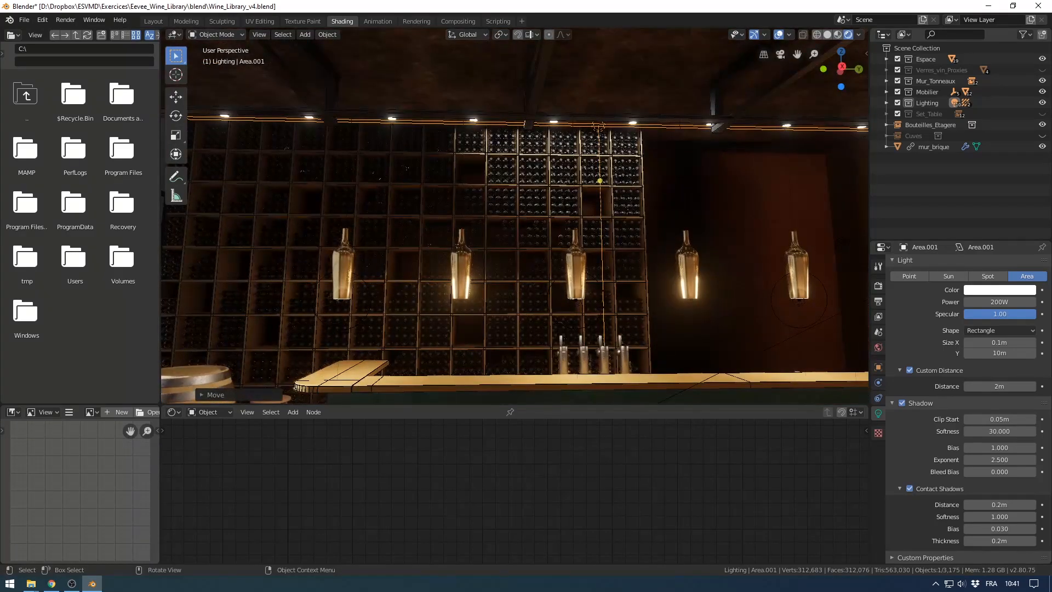
pyautogui.scroll(-1, 515, 217)
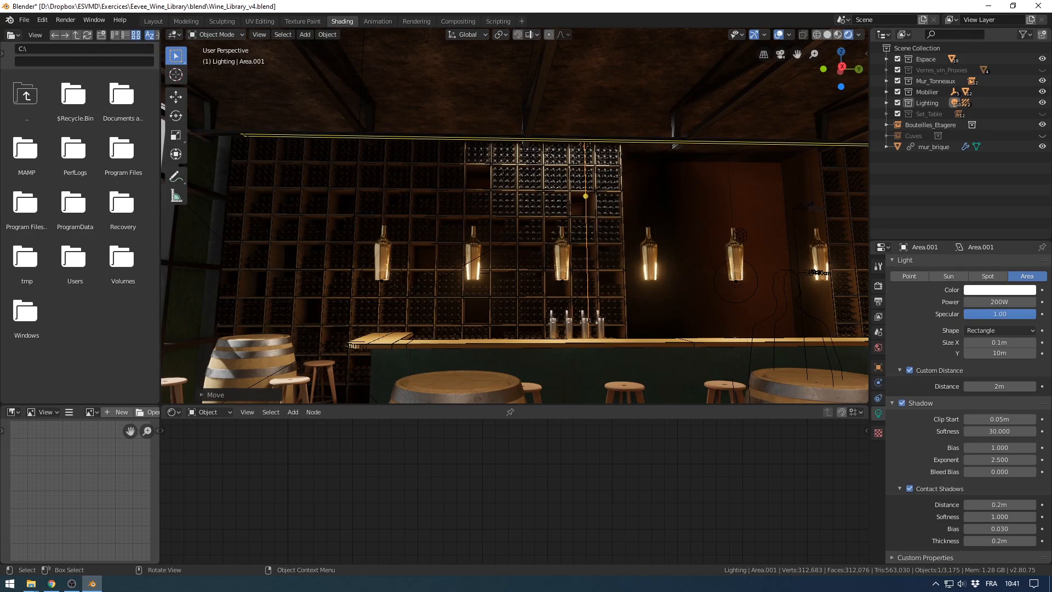
pyautogui.moveTo(548, 165); pyautogui.dragTo(567, 164, button='middle')
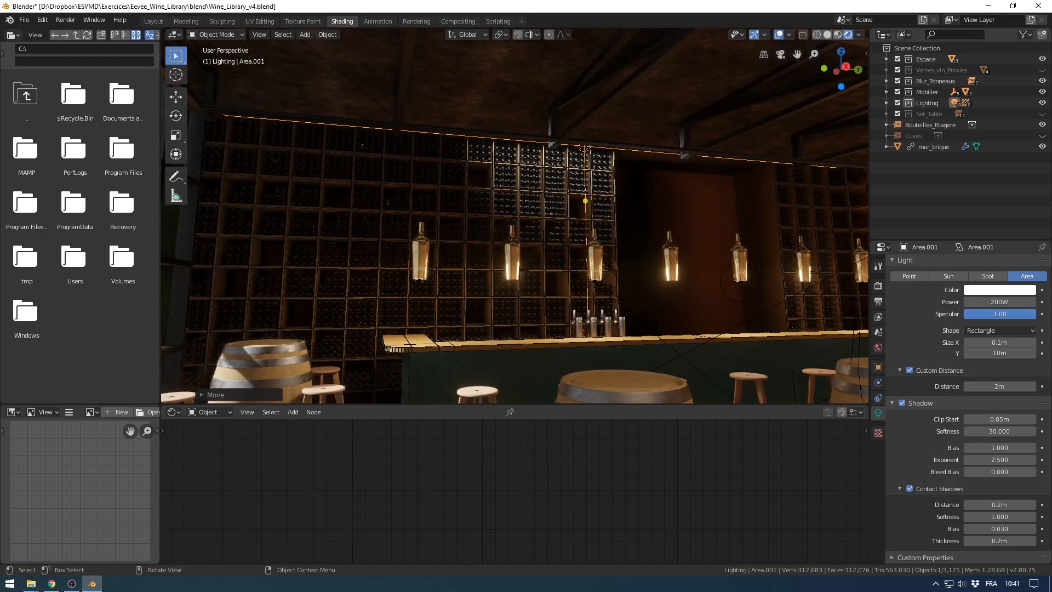
pyautogui.scroll(1, 515, 216)
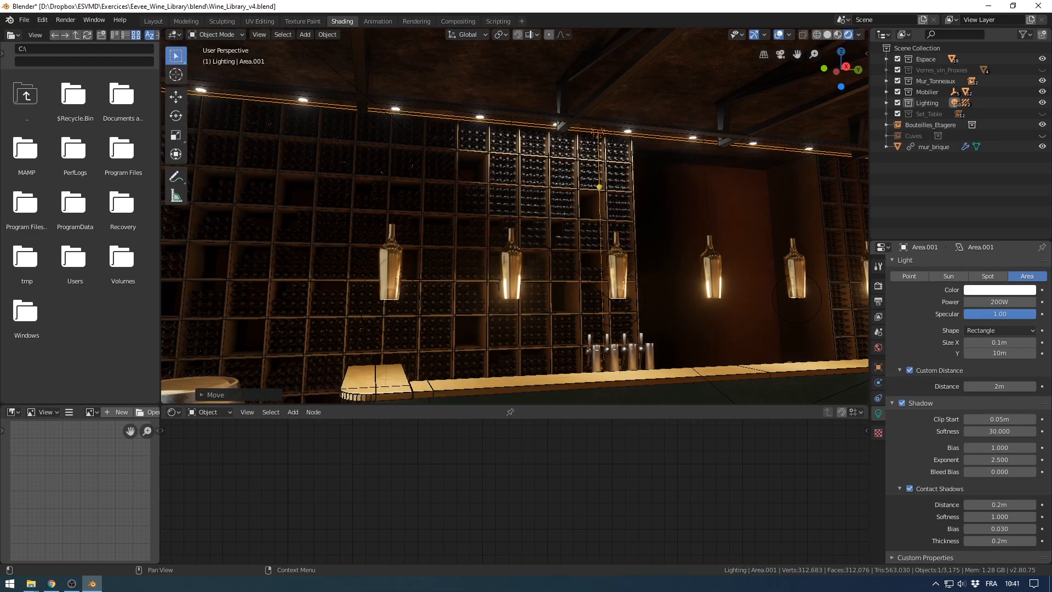
# Step: Compare the shelves with and without the strip light's custom distance, leaving the option disabled
pyautogui.click(909, 370)
pyautogui.moveTo(515, 230); pyautogui.dragTo(433, 202, button='middle')
pyautogui.click(910, 371)
pyautogui.click(910, 370)
pyautogui.scroll(3, 570, 236)
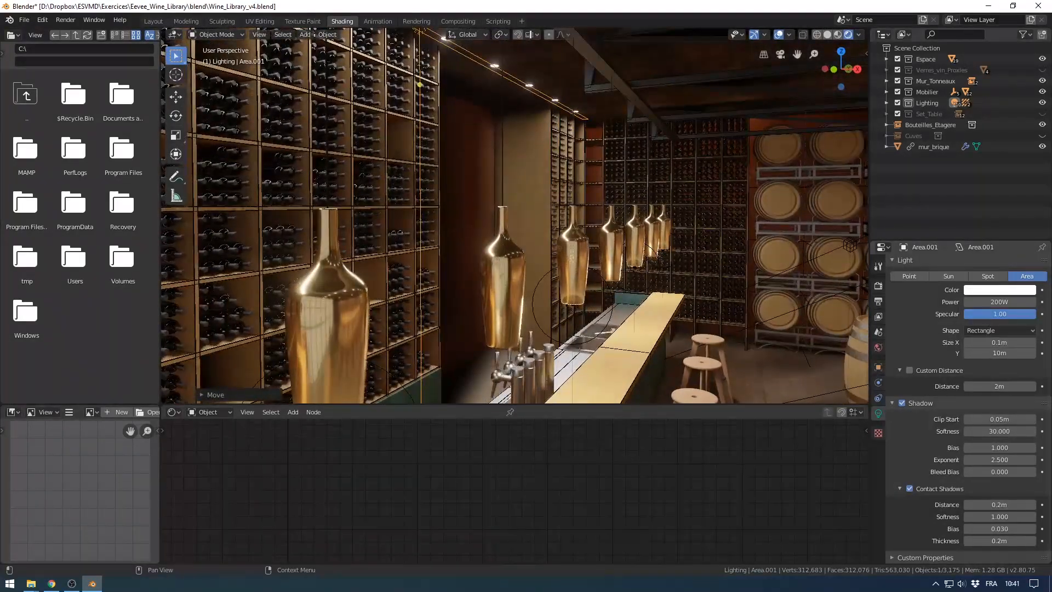
# Step: Tint the strip light a warm orange with hue 0.074, saturation 0.298 and value 1
pyautogui.click(999, 290)
pyautogui.moveTo(979, 183); pyautogui.dragTo(970, 192)
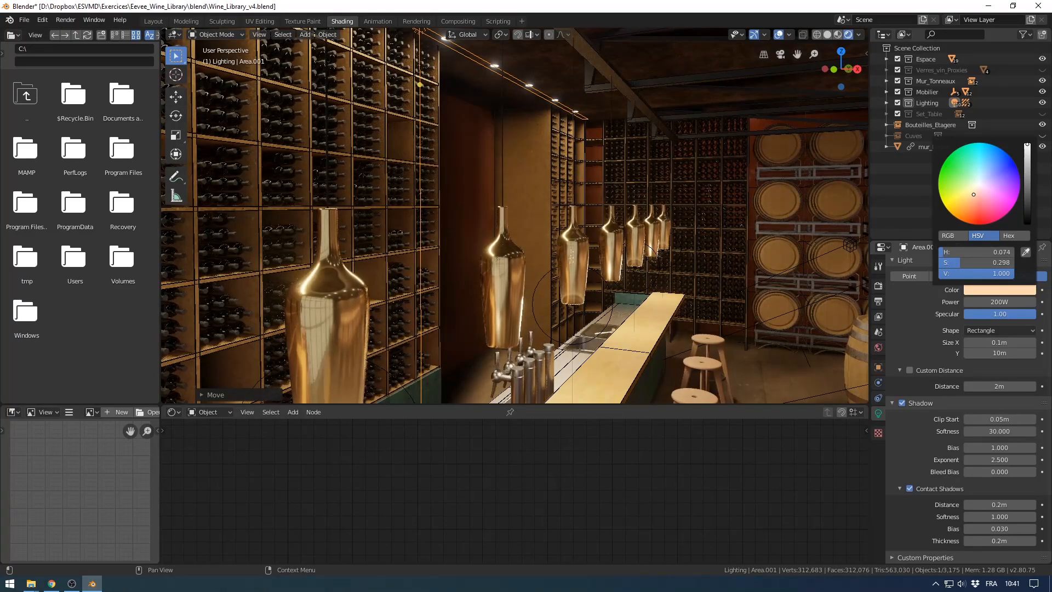
# Step: Duplicate the shelf strip light in a top wireframe view and place the copy near the back bottle shelves
pyautogui.scroll(-5, 713, 236)
pyautogui.moveTo(712, 236); pyautogui.dragTo(564, 257, button='middle')
pyautogui.scroll(3, 591, 250)
pyautogui.press('KP_7')
pyautogui.press('KP_5')
pyautogui.press('z')
pyautogui.click(510, 214)
pyautogui.scroll(-5, 509, 214)
pyautogui.press('KP_5')
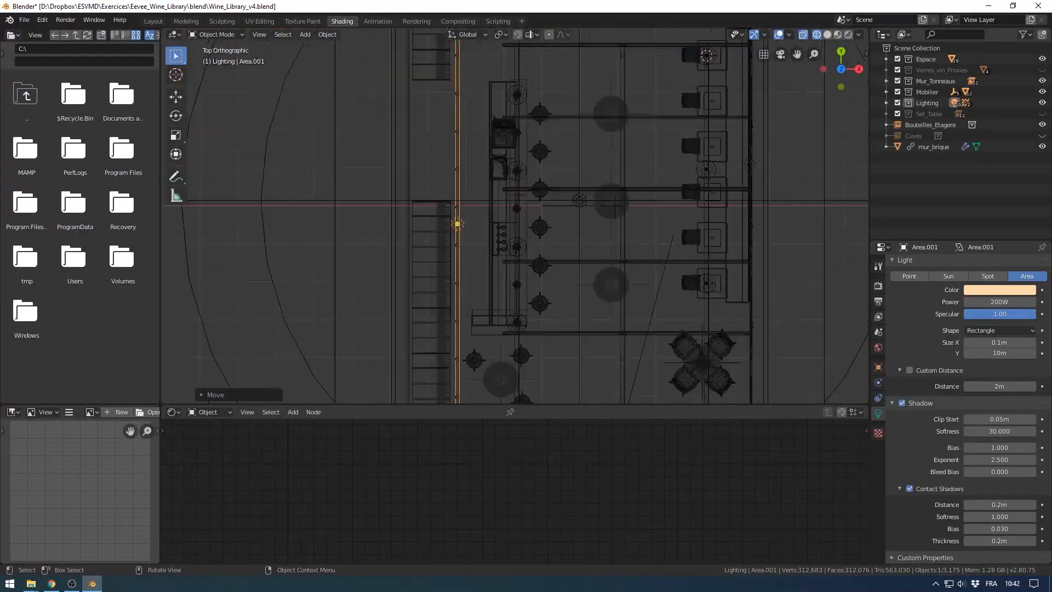
pyautogui.keyDown('shift'); pyautogui.moveTo(510, 164); pyautogui.dragTo(468, 261, button='middle'); pyautogui.keyUp('shift')
pyautogui.scroll(-4, 468, 261)
pyautogui.scroll(2, 459, 148)
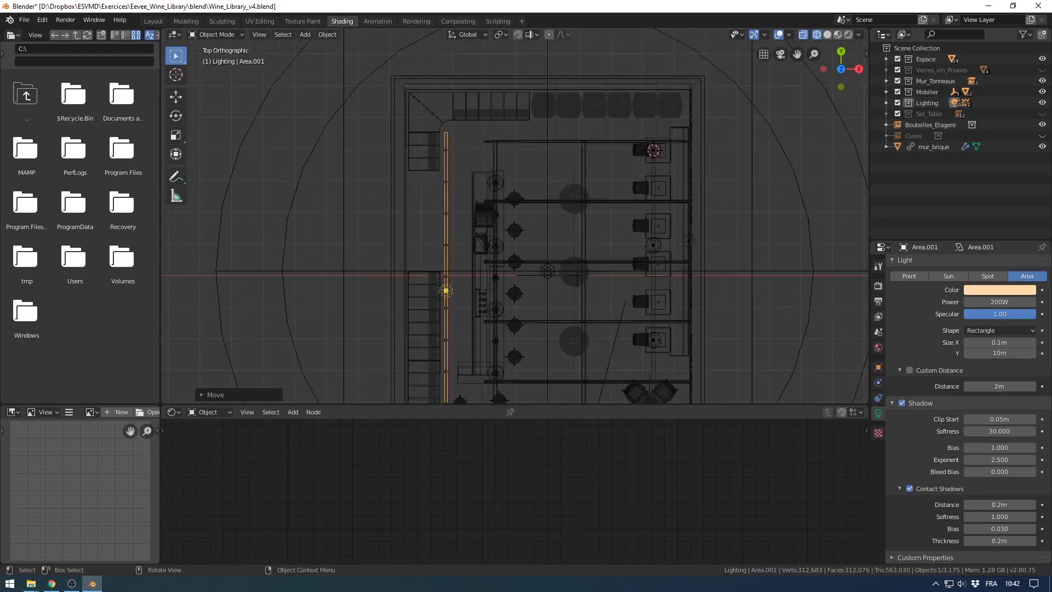
pyautogui.hotkey('shift', 'd')
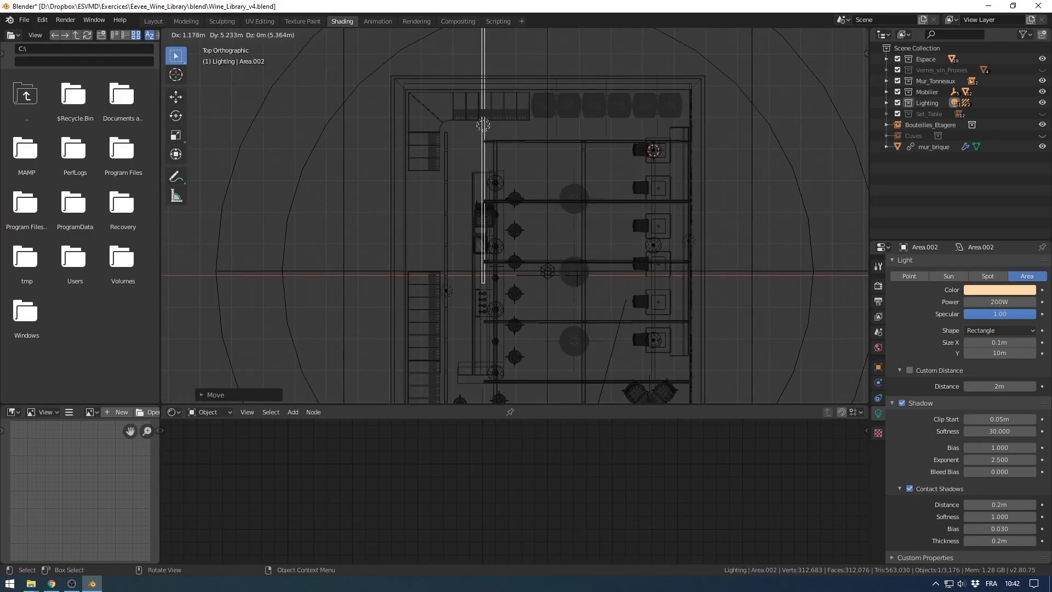
pyautogui.press('Return')
# Step: Rotate the duplicated strip light 90° so it runs parallel to the back wall
pyautogui.keyDown('shift'); pyautogui.moveTo(577, 275); pyautogui.dragTo(610, 412, button='middle'); pyautogui.keyUp('shift')
pyautogui.press('r')
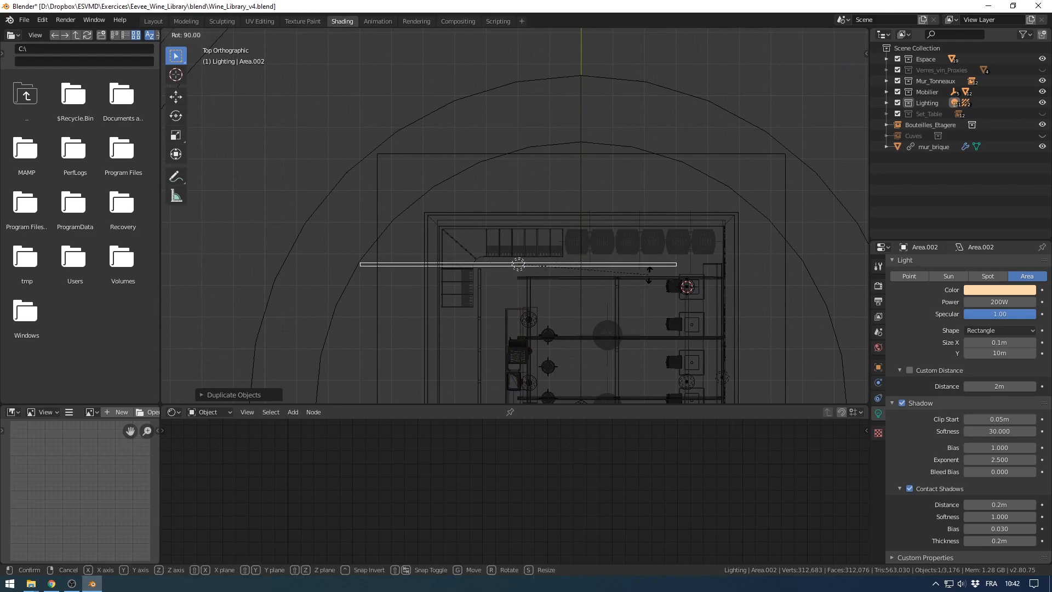
pyautogui.keyDown('ctrl'); pyautogui.click(650, 282); pyautogui.keyUp('ctrl')
pyautogui.scroll(4, 650, 282)
pyautogui.keyDown('shift'); pyautogui.moveTo(672, 344); pyautogui.dragTo(593, 293, button='middle'); pyautogui.keyUp('shift')
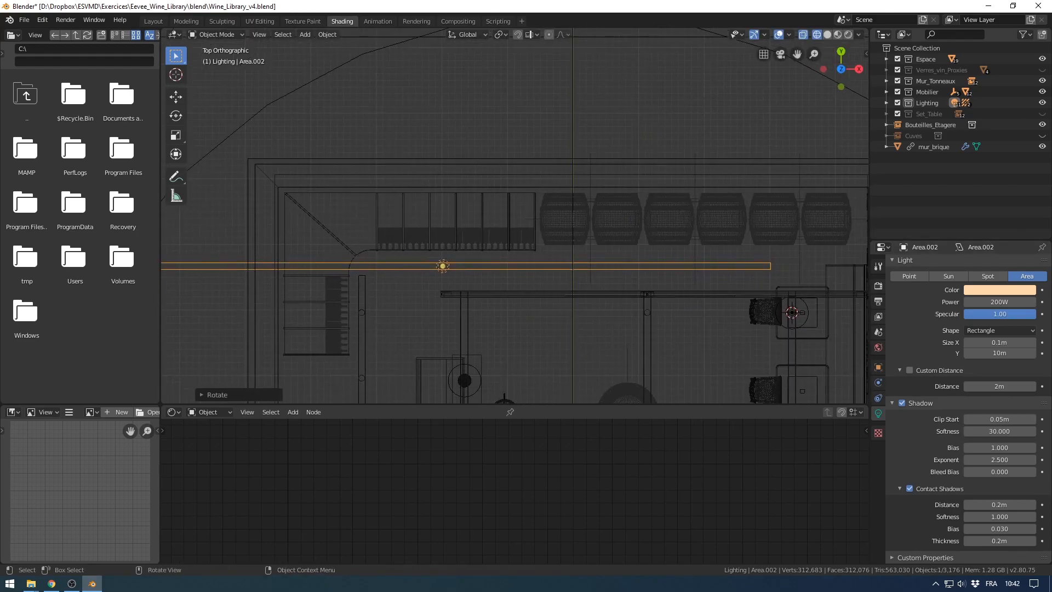
# Step: Set the duplicated strip light's Y size to 2.5 m and move it in front of the back bottle shelves
pyautogui.write('5')
pyautogui.press('Return')
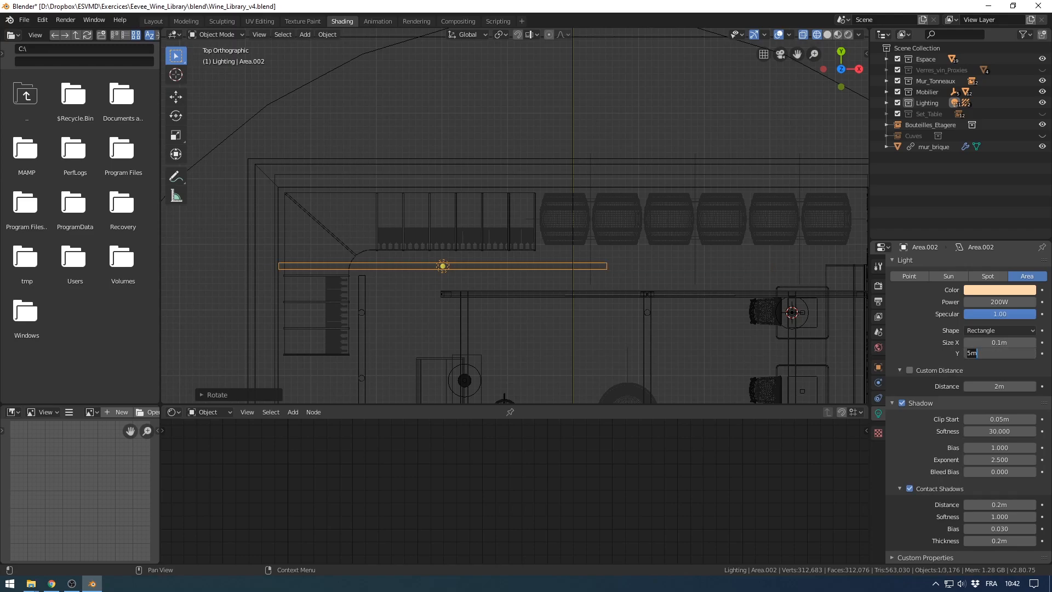
pyautogui.write('2')
pyautogui.press('Return')
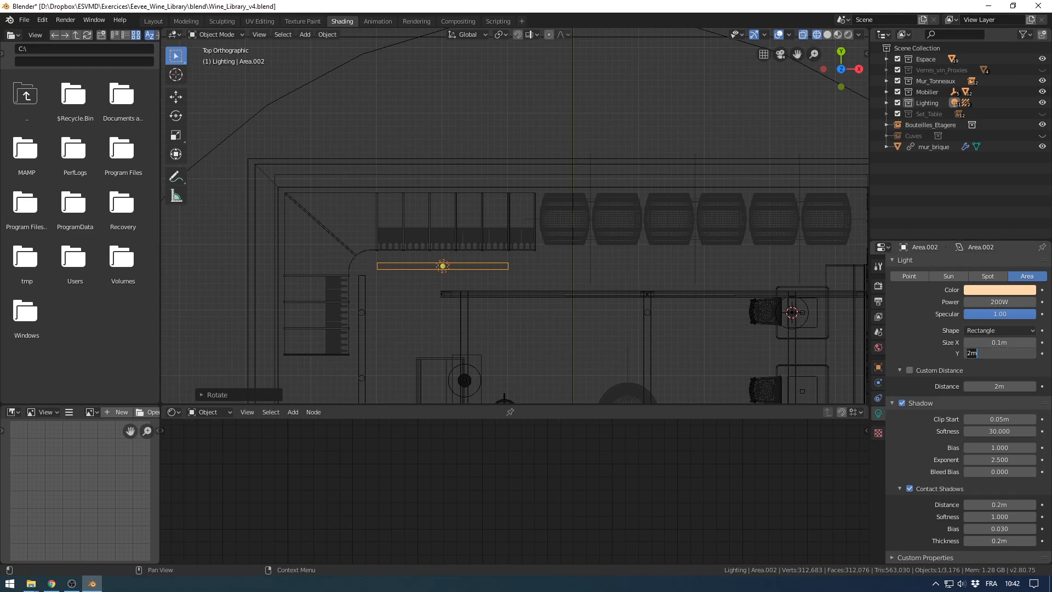
pyautogui.write('.5')
pyautogui.press('Return')
pyautogui.press('g')
pyautogui.click(459, 264)
# Step: Tint the short back-wall strip light orange in the rendered view and copy its hex colour FFA371
pyautogui.moveTo(459, 265)
pyautogui.mouseDown(button='middle')
pyautogui.moveTo(430, 209)
pyautogui.moveTo(421, 142)
pyautogui.moveTo(451, 141)
pyautogui.moveTo(433, 142)
pyautogui.mouseUp(button='middle')
pyautogui.hotkey('shift', 'z')
pyautogui.scroll(-4, 450, 141)
pyautogui.click(999, 289)
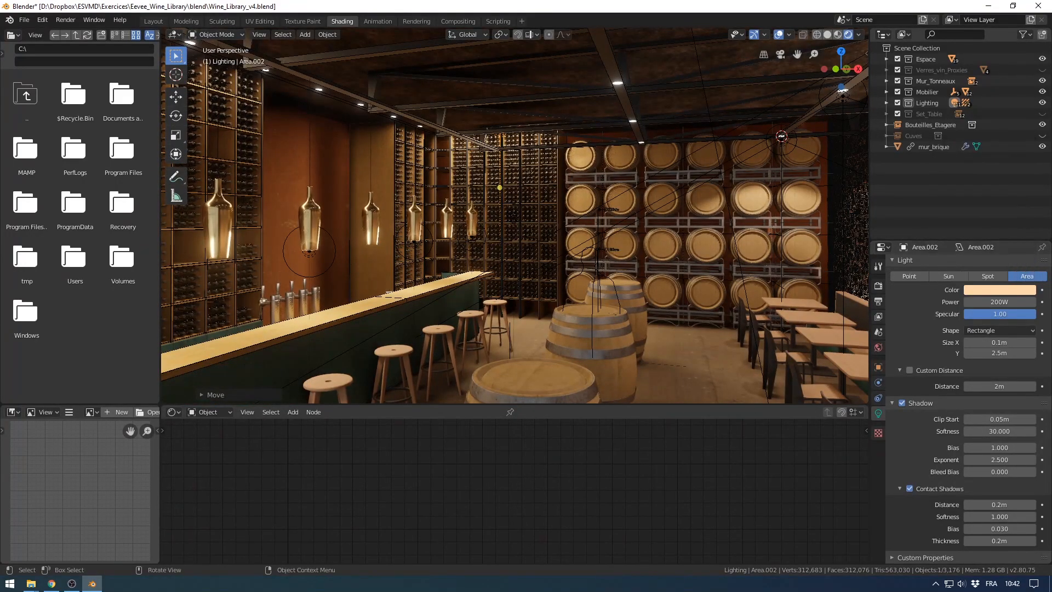
pyautogui.click(1000, 289)
pyautogui.click(974, 207)
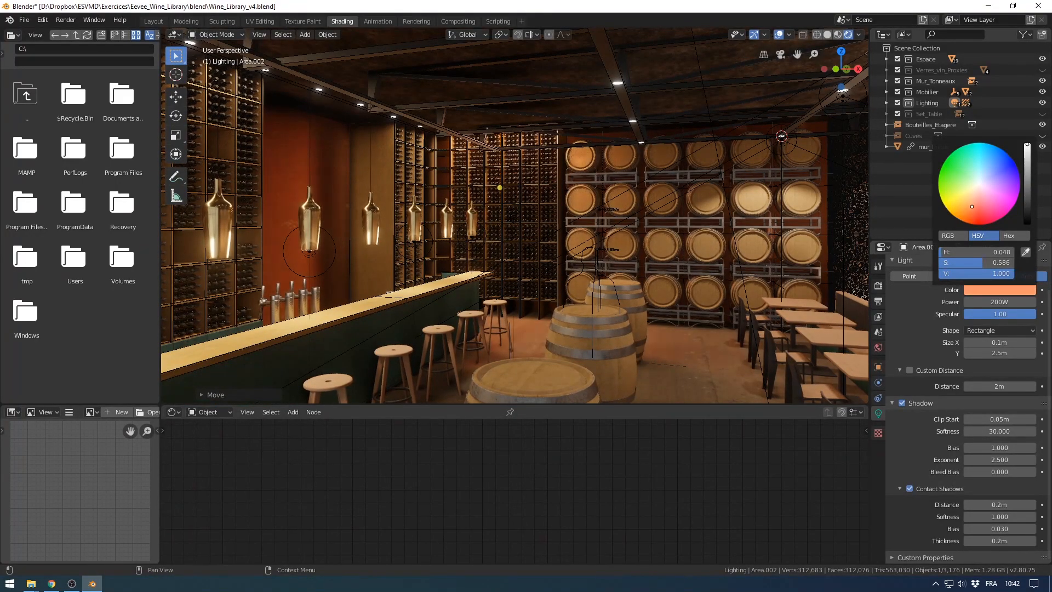
pyautogui.moveTo(971, 206); pyautogui.dragTo(970, 205)
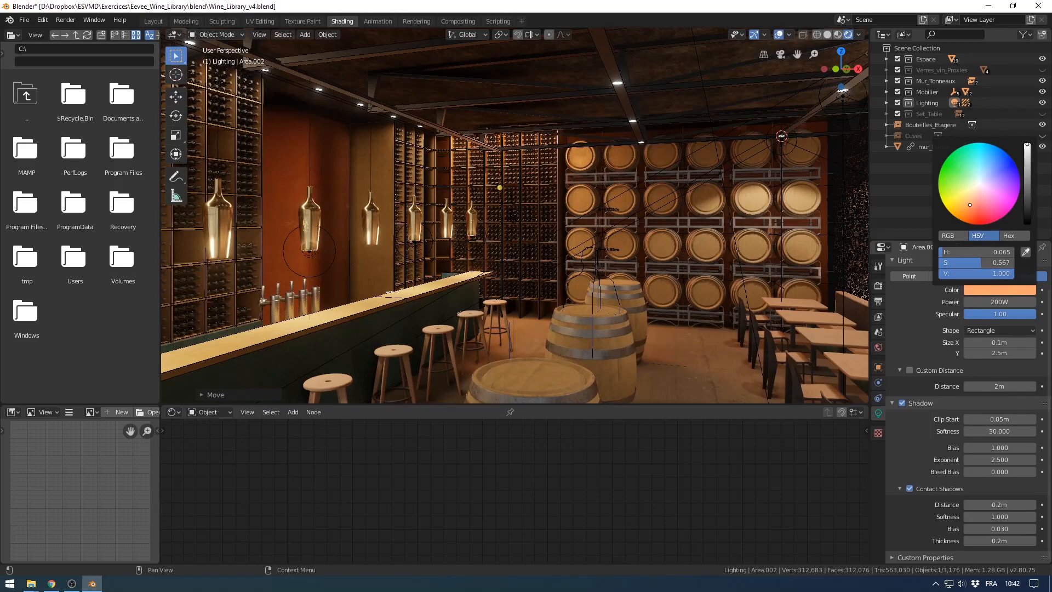
pyautogui.click(999, 290)
pyautogui.click(1011, 236)
pyautogui.click(983, 252)
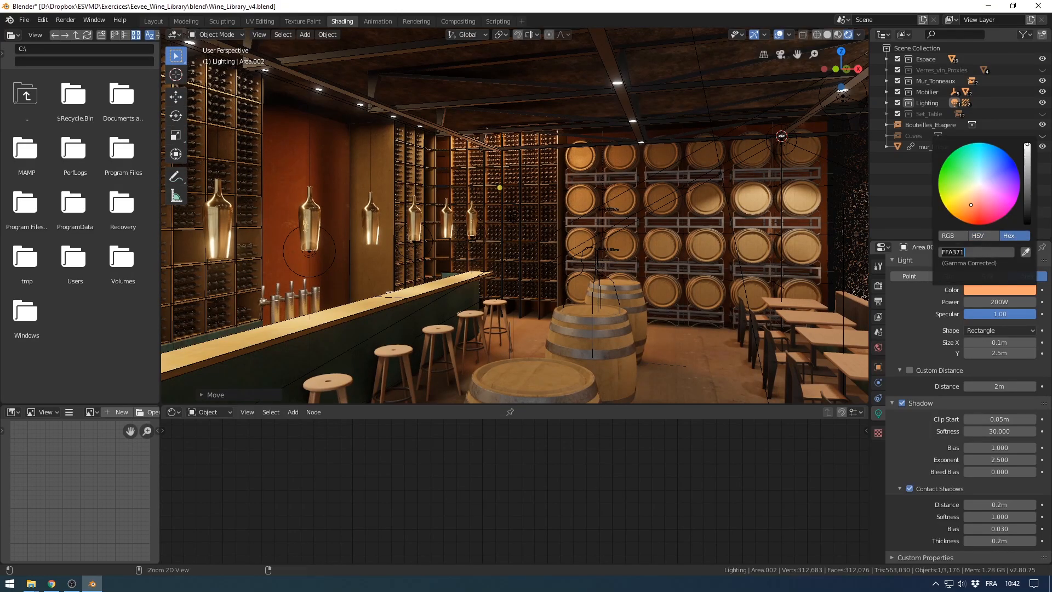
pyautogui.hotkey('ctrl', 'c')
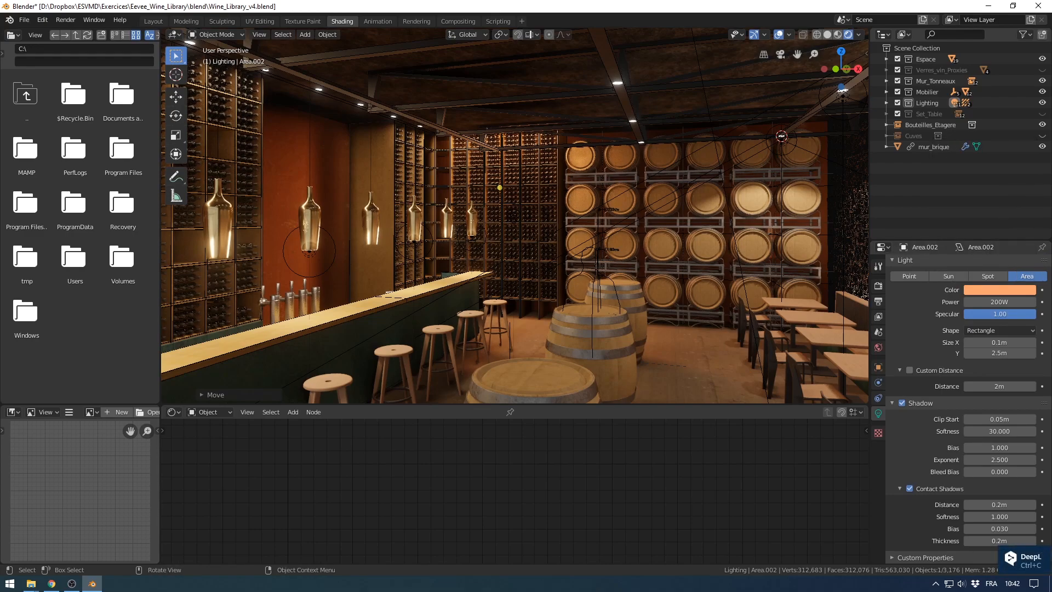
# Step: Apply the copied hex colour FFA371 to the long strip light along the side-wall shelves
pyautogui.click(236, 117)
pyautogui.click(235, 117)
pyautogui.click(999, 324)
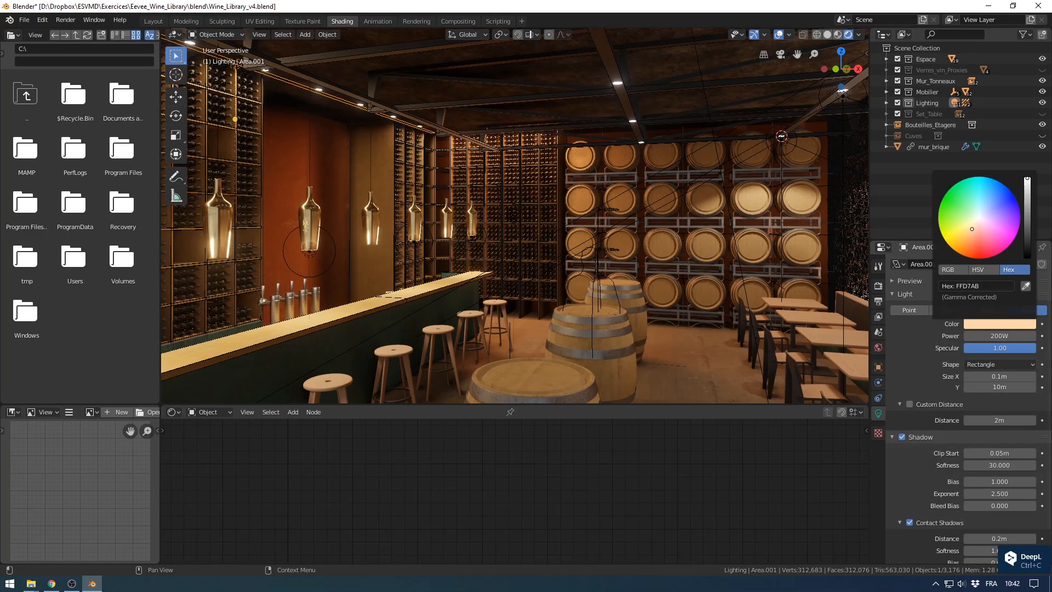
pyautogui.hotkey('ctrl', 'v')
pyautogui.press('Return')
# Step: Unhide the Set_Table, Cuves and Verres_vin_Proxies collections and check the lit bar interior
pyautogui.keyDown('shift'); pyautogui.moveTo(439, 219); pyautogui.dragTo(548, 219, button='middle'); pyautogui.keyUp('shift')
pyautogui.click(1042, 114)
pyautogui.click(1042, 135)
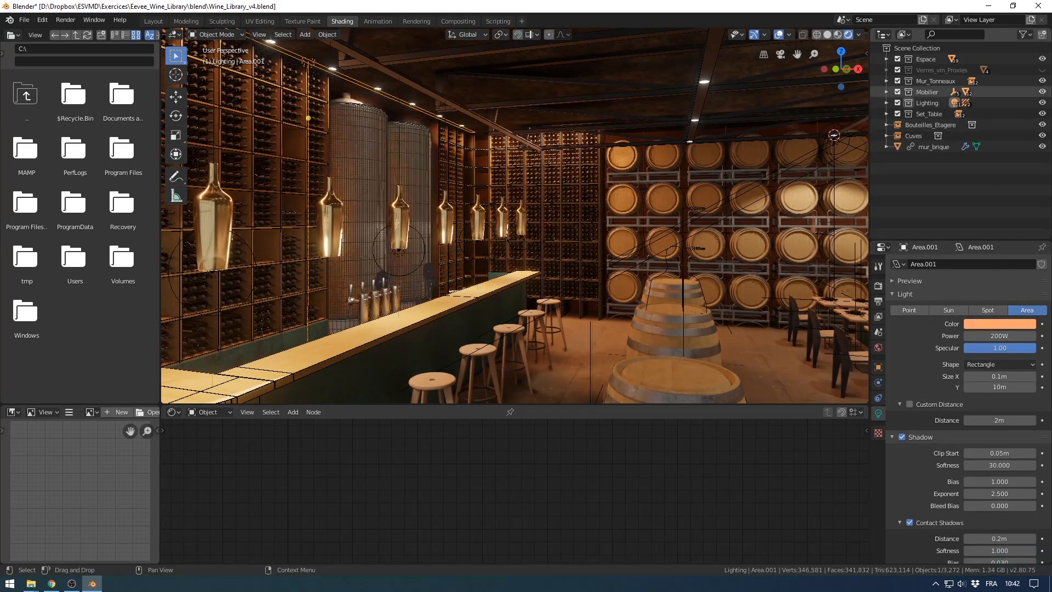
pyautogui.click(1042, 71)
pyautogui.keyDown('shift'); pyautogui.moveTo(767, 219); pyautogui.dragTo(559, 174, button='middle'); pyautogui.keyUp('shift')
pyautogui.scroll(-8, 515, 219)
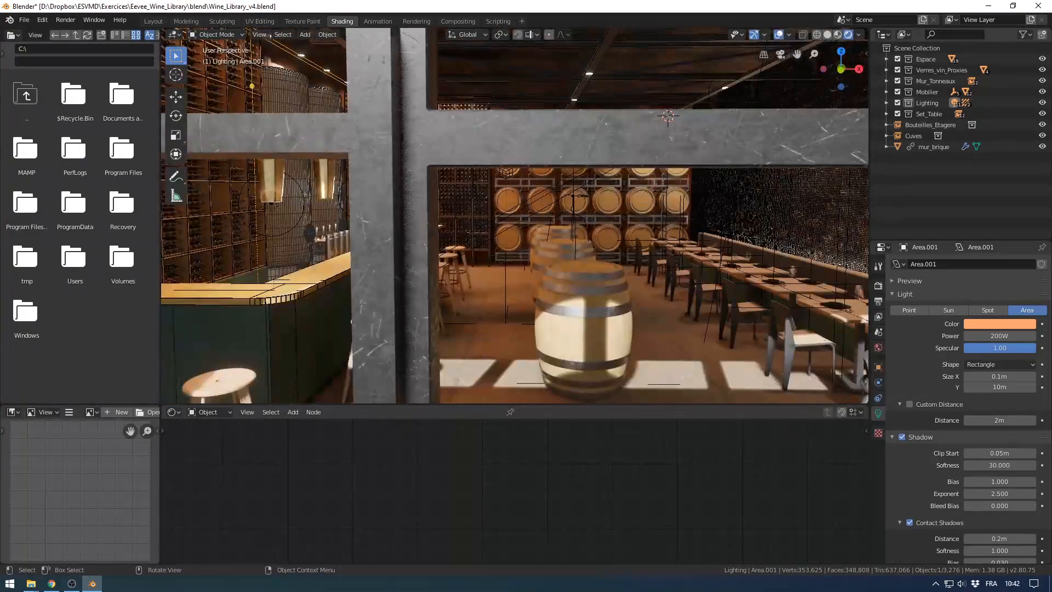
pyautogui.moveTo(515, 219); pyautogui.dragTo(606, 213, button='middle')
pyautogui.scroll(3, 507, 225)
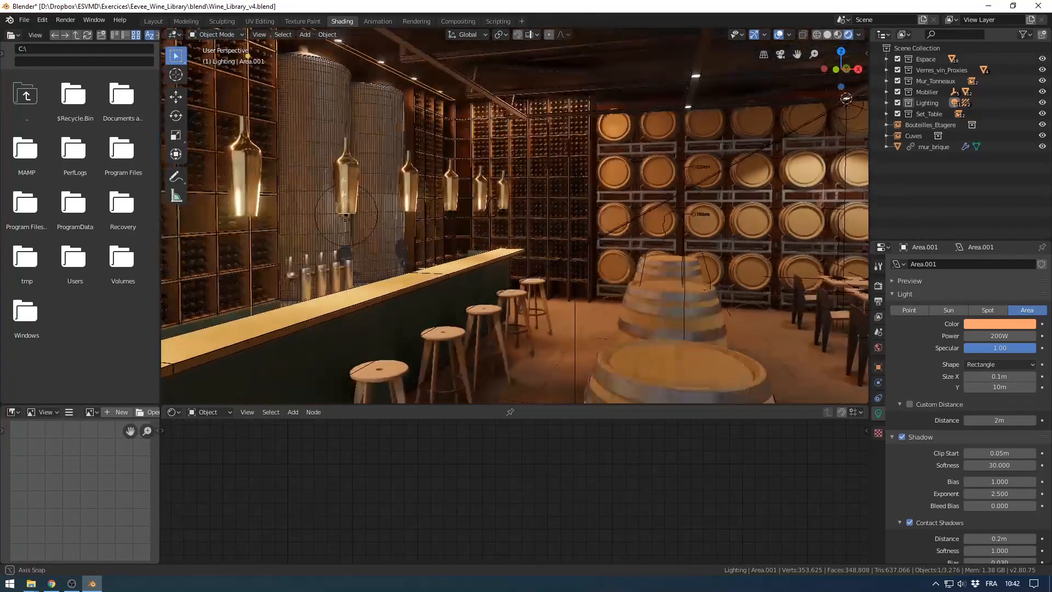
# Step: Frame the wine glass proxy on the bar counter and examine its transparency up close
pyautogui.click(887, 59)
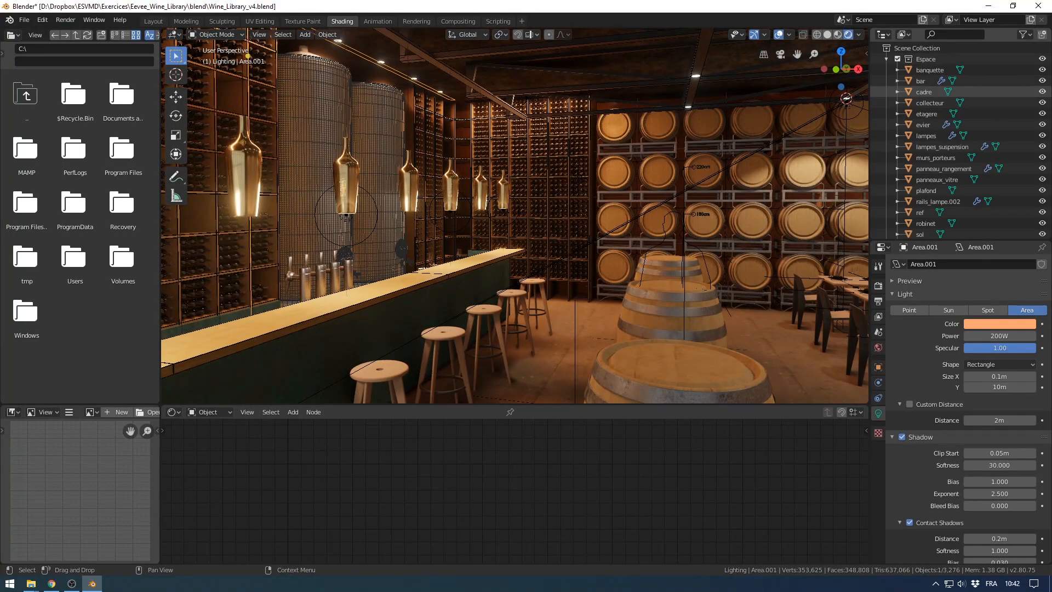
pyautogui.click(886, 59)
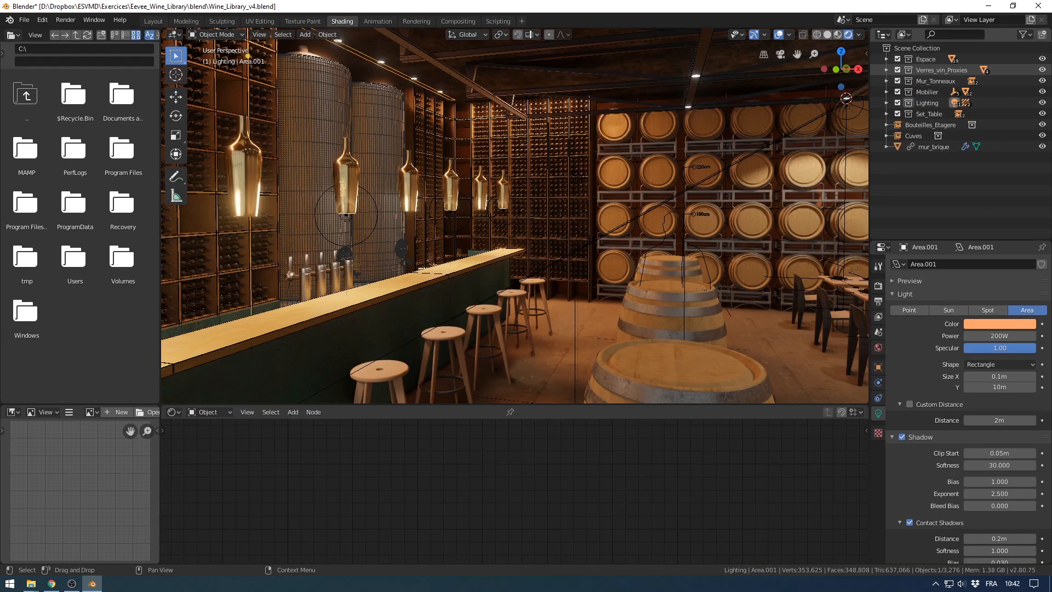
pyautogui.click(432, 264)
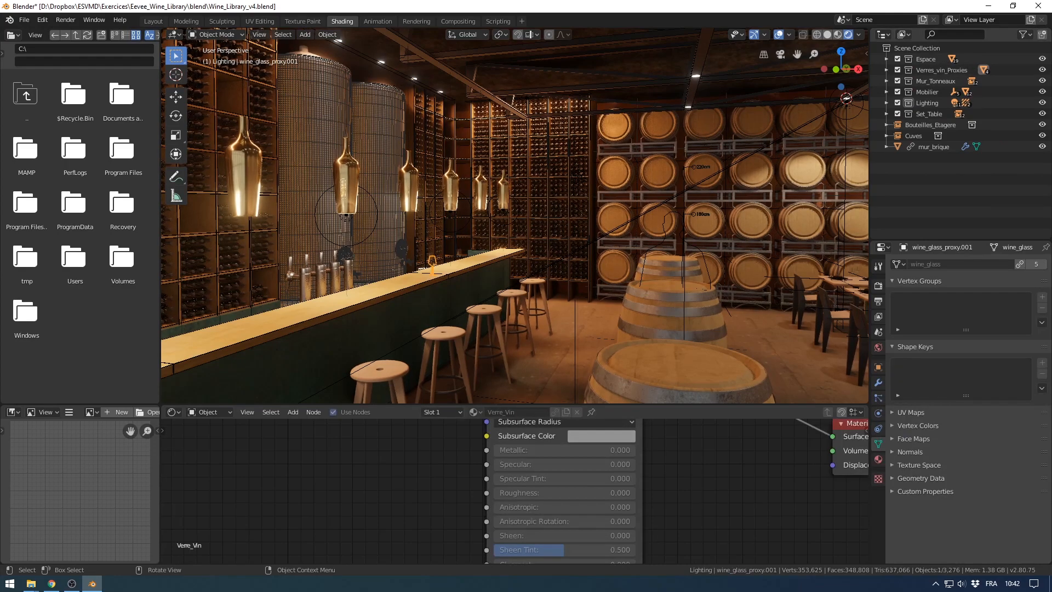
pyautogui.press('KP_Decimal')
pyautogui.scroll(-2, 515, 236)
pyautogui.keyDown('shift'); pyautogui.moveTo(515, 235); pyautogui.dragTo(187, 213, button='middle'); pyautogui.keyUp('shift')
pyautogui.scroll(-1, 441, 241)
pyautogui.moveTo(515, 219); pyautogui.dragTo(480, 212, button='middle')
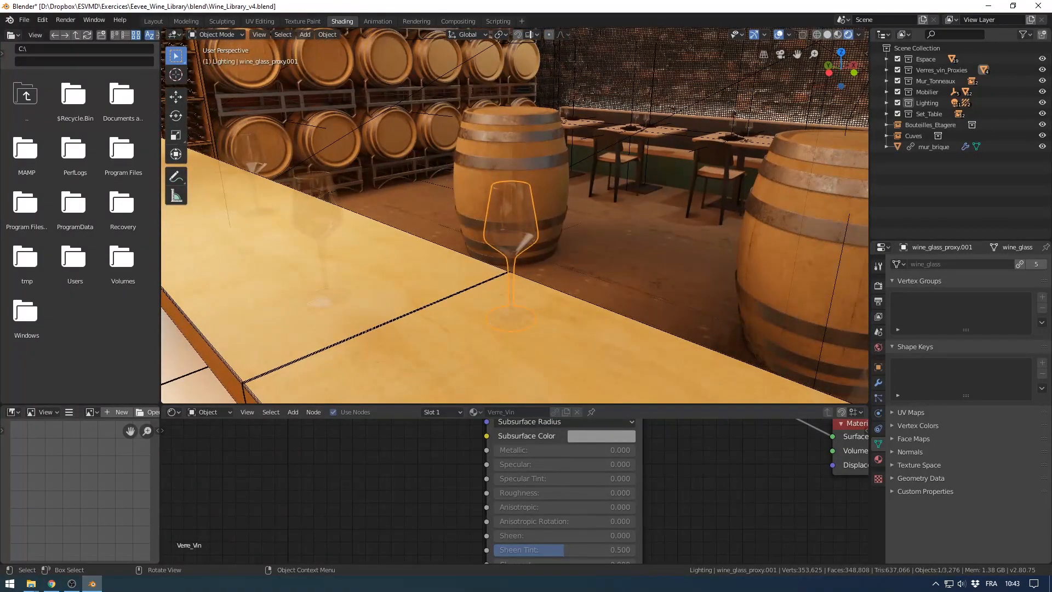
# Step: Display the scene's render settings and save the Wine_Library_v4.blend file
pyautogui.click(878, 286)
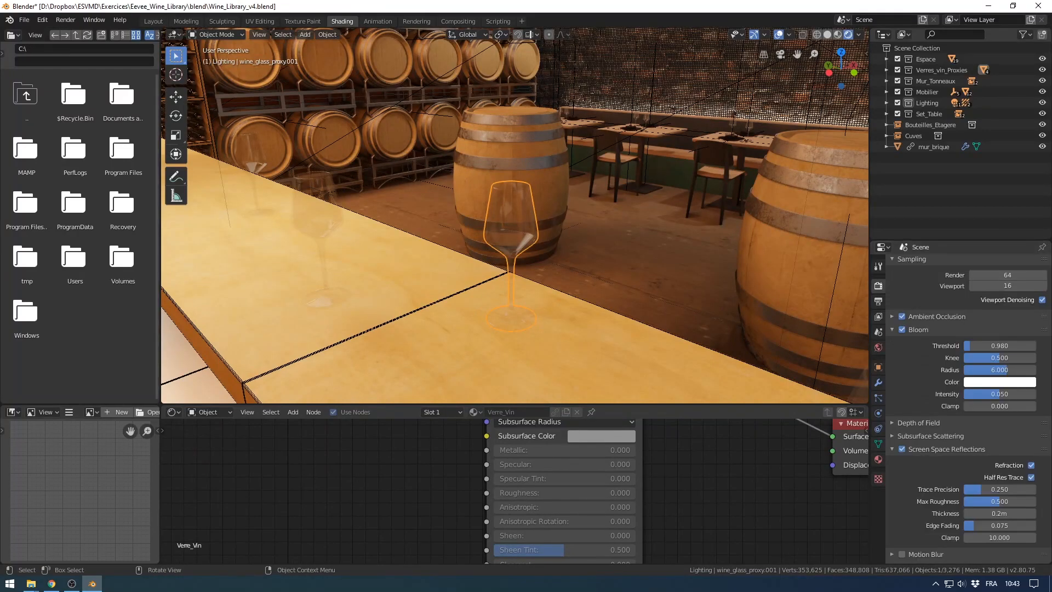
pyautogui.click(24, 19)
pyautogui.click(33, 92)
# Step: Inspect the wine glass on the dining table and open the source file Verre.blend
pyautogui.moveTo(482, 219); pyautogui.dragTo(258, 224, button='middle')
pyautogui.scroll(-5, 515, 219)
pyautogui.keyDown('shift'); pyautogui.moveTo(515, 231); pyautogui.dragTo(519, 166, button='middle'); pyautogui.keyUp('shift')
pyautogui.scroll(3, 515, 219)
pyautogui.scroll(5, 515, 219)
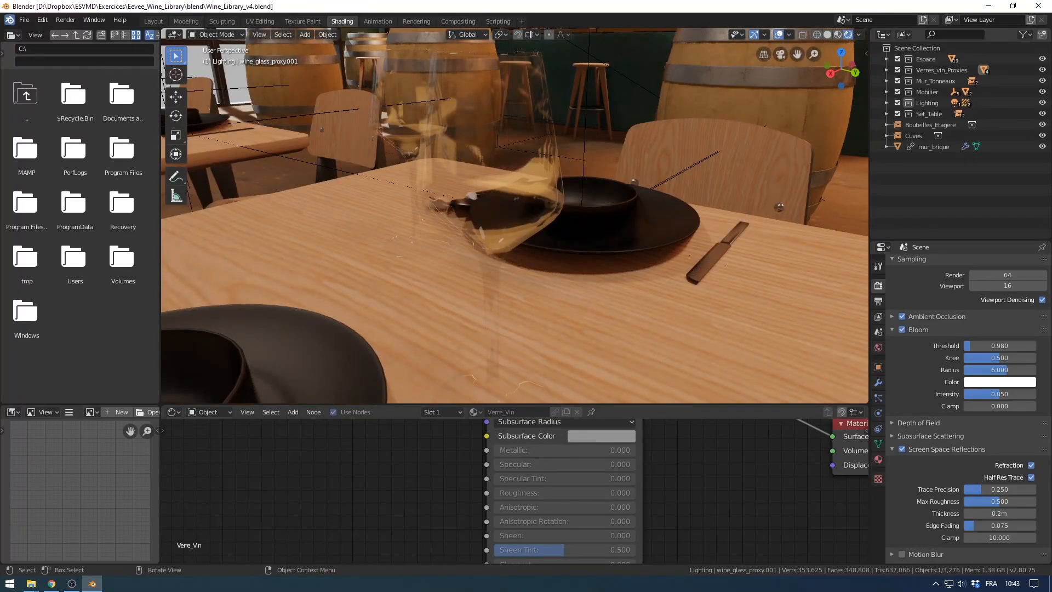
pyautogui.click(24, 19)
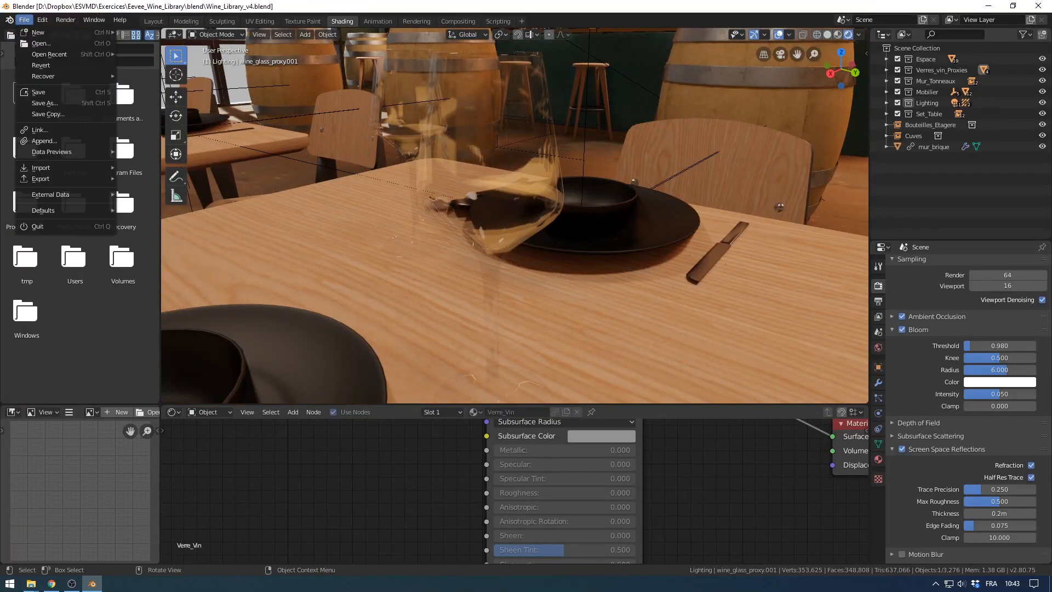
pyautogui.click(41, 44)
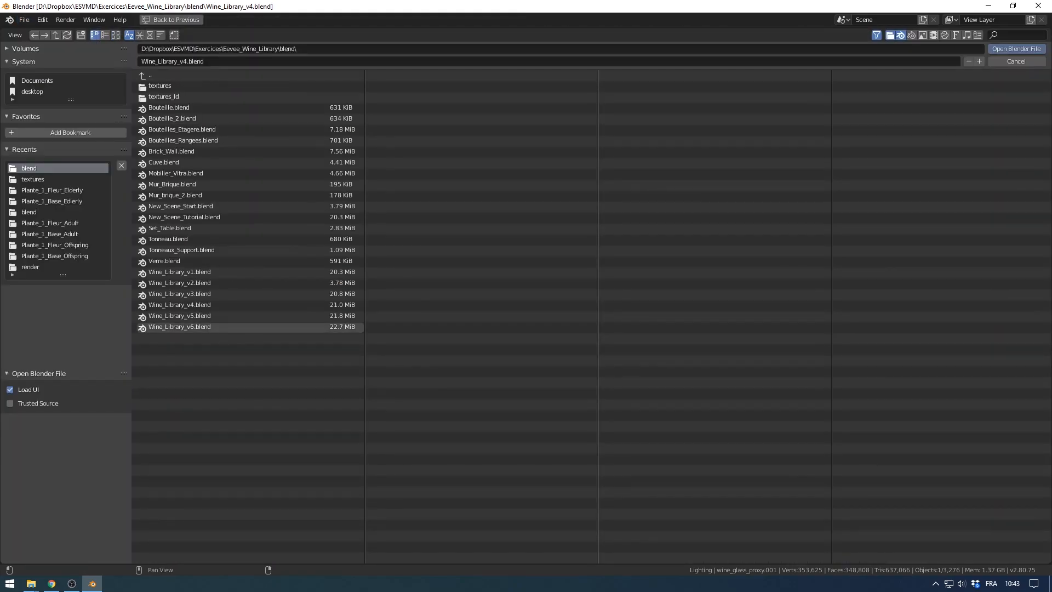
pyautogui.click(176, 261)
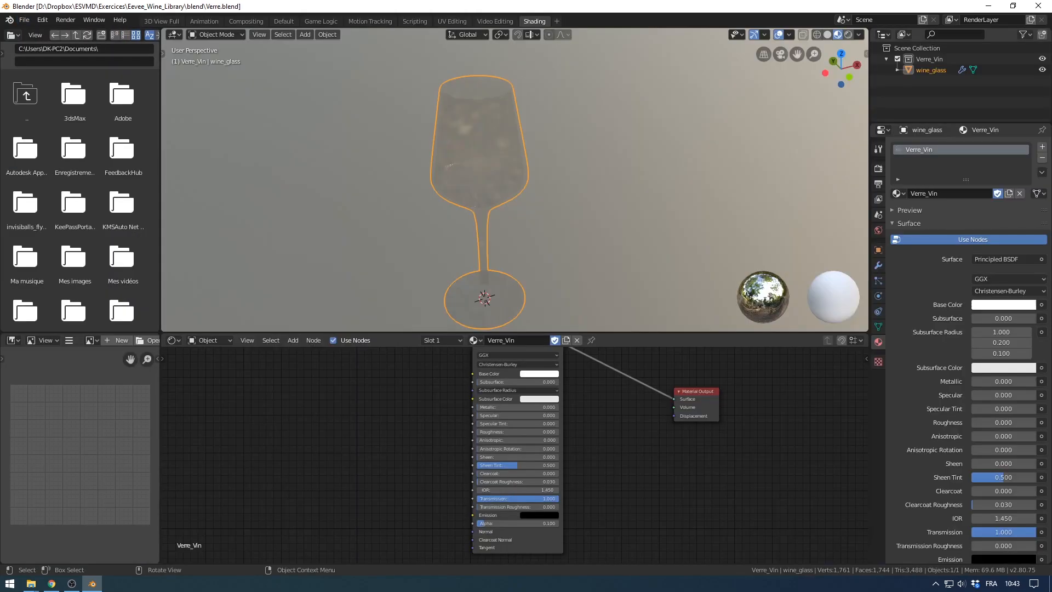
# Step: Enlarge the node editor and bring the Verre_Vin material's Principled BSDF node into full view
pyautogui.scroll(-3, 515, 180)
pyautogui.moveTo(515, 179); pyautogui.dragTo(554, 174, button='middle')
pyautogui.scroll(3, 553, 174)
pyautogui.moveTo(540, 333); pyautogui.dragTo(540, 207)
pyautogui.moveTo(531, 361); pyautogui.dragTo(517, 393, button='middle')
pyautogui.scroll(5, 517, 394)
pyautogui.moveTo(507, 261); pyautogui.dragTo(489, 245)
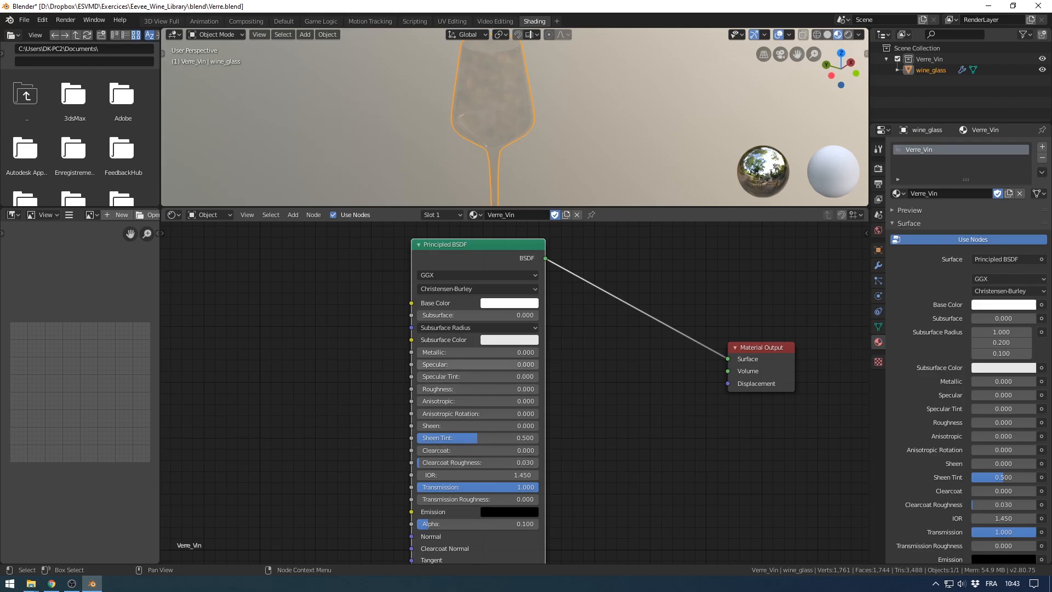
# Step: Try a Specular value of 1 on the Verre_Vin material and examine the glass
pyautogui.moveTo(488, 132); pyautogui.dragTo(510, 171, button='middle')
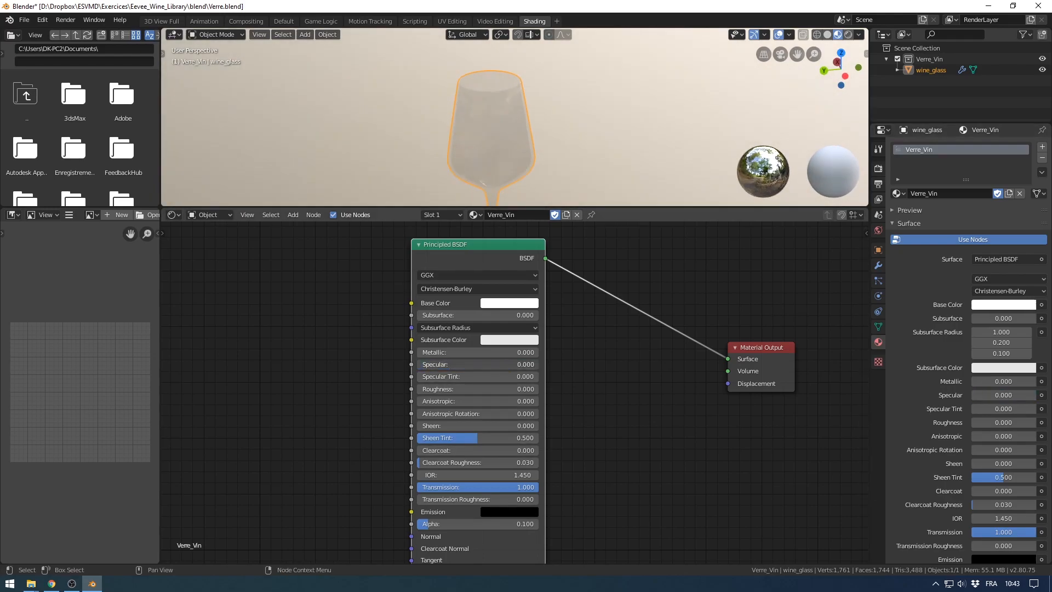
pyautogui.moveTo(450, 364); pyautogui.dragTo(536, 365)
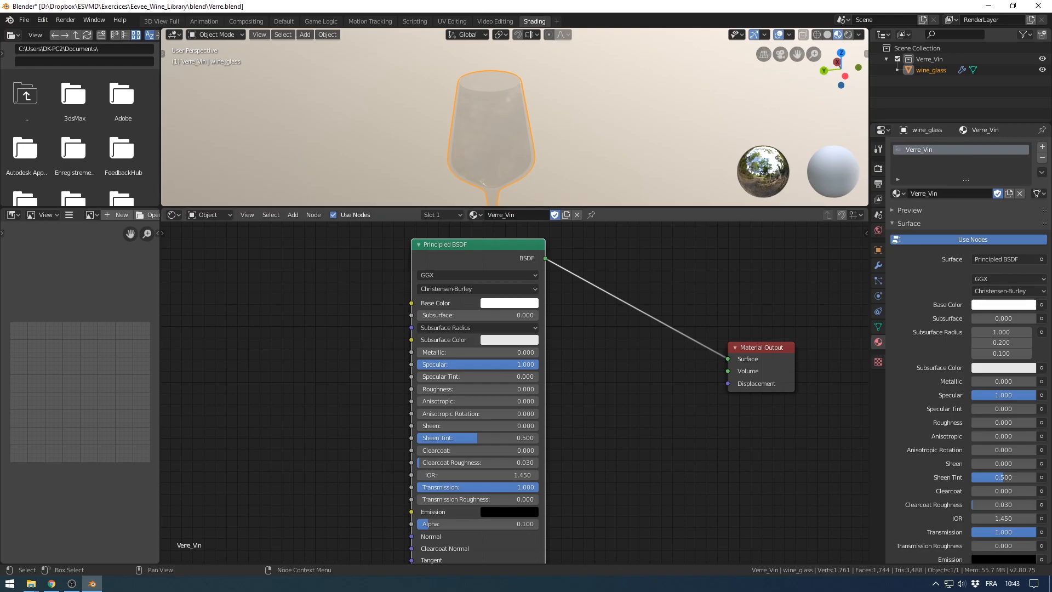
pyautogui.scroll(-1, 588, 168)
pyautogui.scroll(1, 522, 151)
pyautogui.moveTo(518, 147)
pyautogui.mouseDown(button='middle')
pyautogui.moveTo(604, 199)
pyautogui.moveTo(520, 156)
pyautogui.mouseUp(button='middle')
pyautogui.scroll(-2, 510, 159)
# Step: Add a point light and move it beside the wine glass to test its specular reflections
pyautogui.hotkey('shift', 'a')
pyautogui.moveTo(488, 165)
pyautogui.click(530, 165)
pyautogui.scroll(-3, 518, 137)
pyautogui.press('g')
pyautogui.click(474, 101)
pyautogui.moveTo(474, 102); pyautogui.dragTo(608, 106, button='middle')
pyautogui.scroll(1, 548, 137)
pyautogui.moveTo(548, 137); pyautogui.dragTo(545, 98, button='middle')
pyautogui.press('g')
pyautogui.click(526, 103)
# Step: Delete the point light beside the wine glass
pyautogui.click(541, 112)
pyautogui.moveTo(510, 365)
pyautogui.mouseDown()
pyautogui.moveTo(438, 364)
pyautogui.moveTo(510, 364)
pyautogui.mouseUp()
pyautogui.click(495, 102)
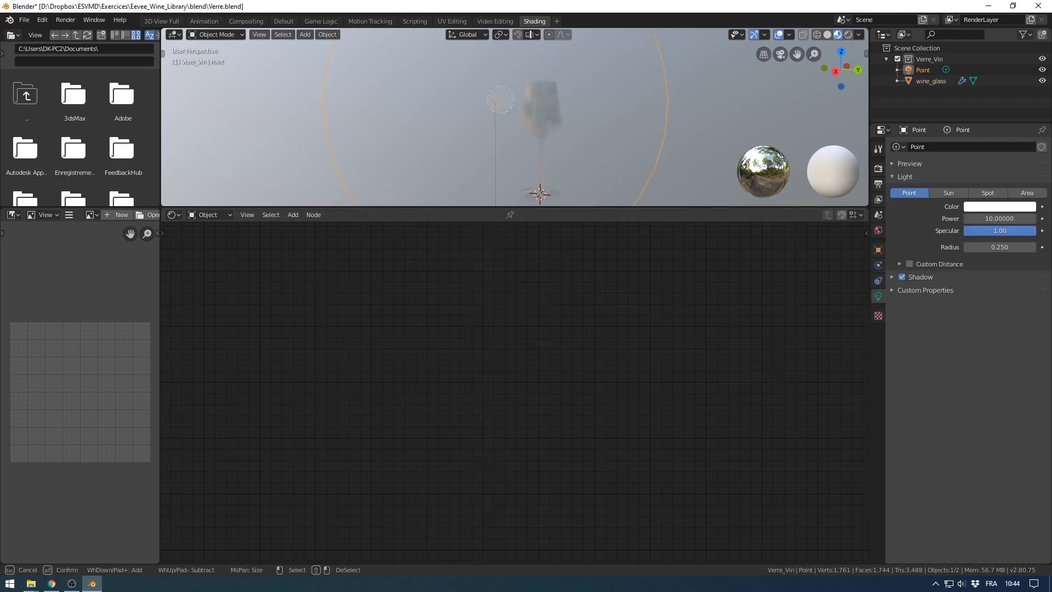
pyautogui.press('Delete')
# Step: Set the Verre_Vin material's Specular back to 0
pyautogui.scroll(3, 540, 116)
pyautogui.moveTo(576, 118); pyautogui.dragTo(482, 138, button='middle')
pyautogui.click(518, 117)
pyautogui.moveTo(522, 364); pyautogui.dragTo(417, 365)
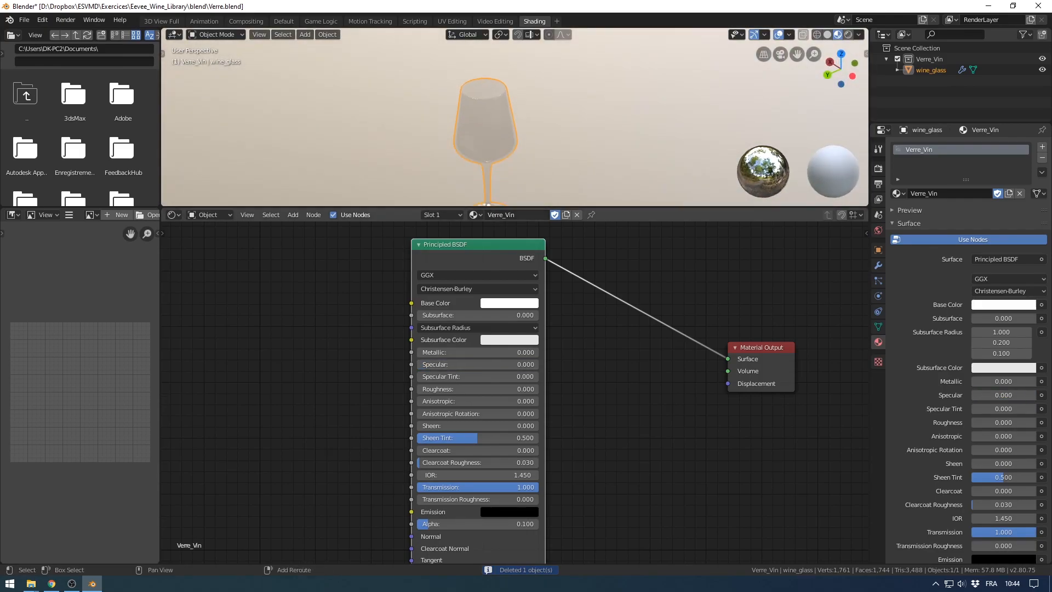
# Step: Review the Verre_Vin material's blend, shadow and screen space refraction settings and examine the glass from several angles
pyautogui.scroll(-1, 493, 137)
pyautogui.keyDown('shift'); pyautogui.moveTo(493, 137); pyautogui.dragTo(514, 109, button='middle'); pyautogui.keyUp('shift')
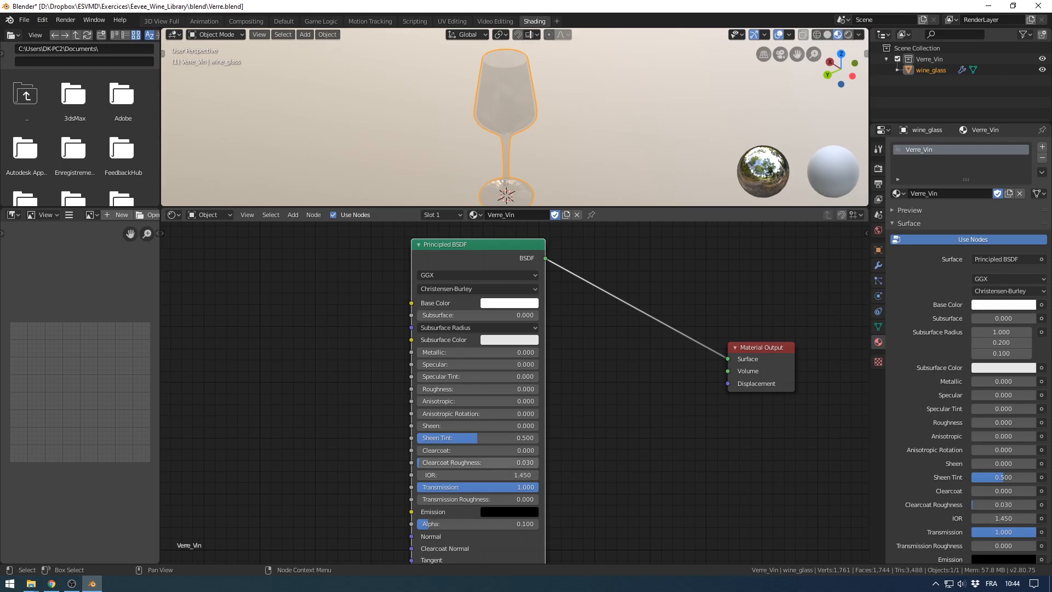
pyautogui.scroll(-8, 965, 328)
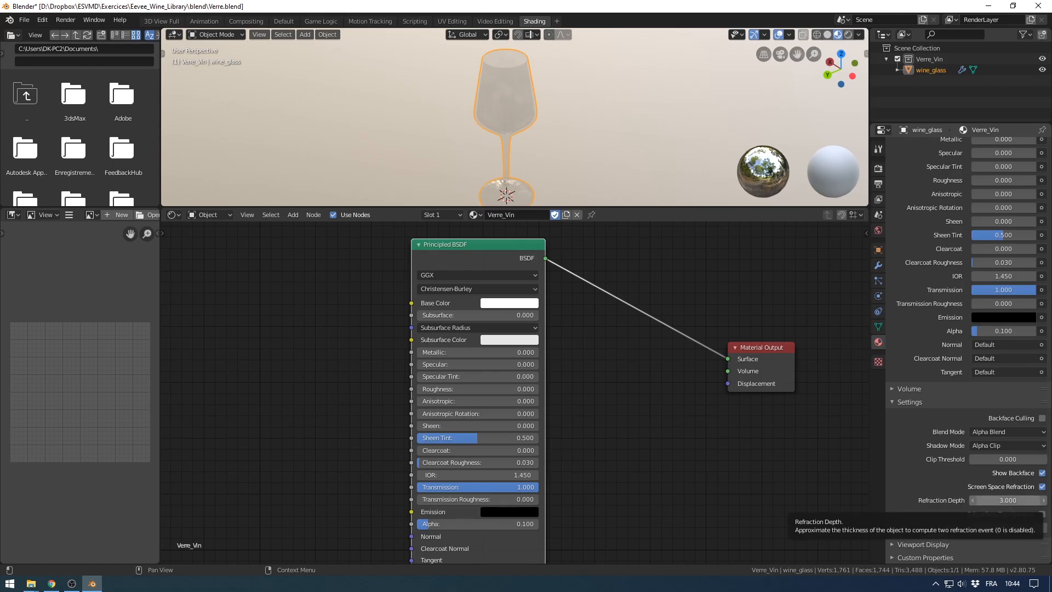
pyautogui.moveTo(548, 132); pyautogui.dragTo(619, 110, button='middle')
pyautogui.scroll(-2, 619, 110)
pyautogui.moveTo(548, 104); pyautogui.dragTo(604, 148, button='middle')
pyautogui.scroll(2, 604, 148)
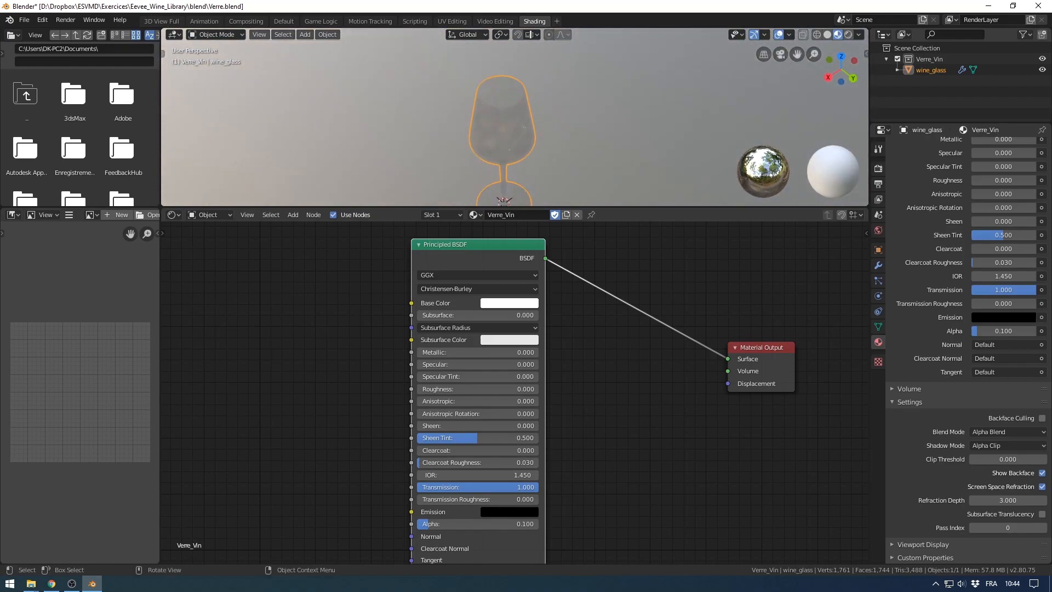
# Step: Save the wine glass file Verre.blend
pyautogui.click(24, 19)
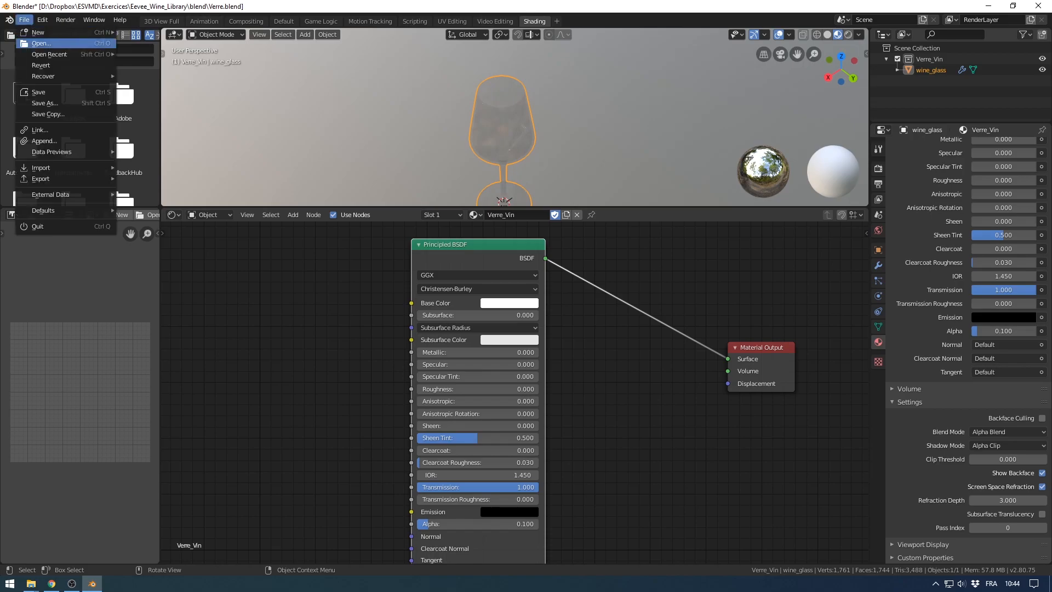
pyautogui.click(33, 103)
pyautogui.moveTo(509, 197); pyautogui.dragTo(521, 189, button='middle')
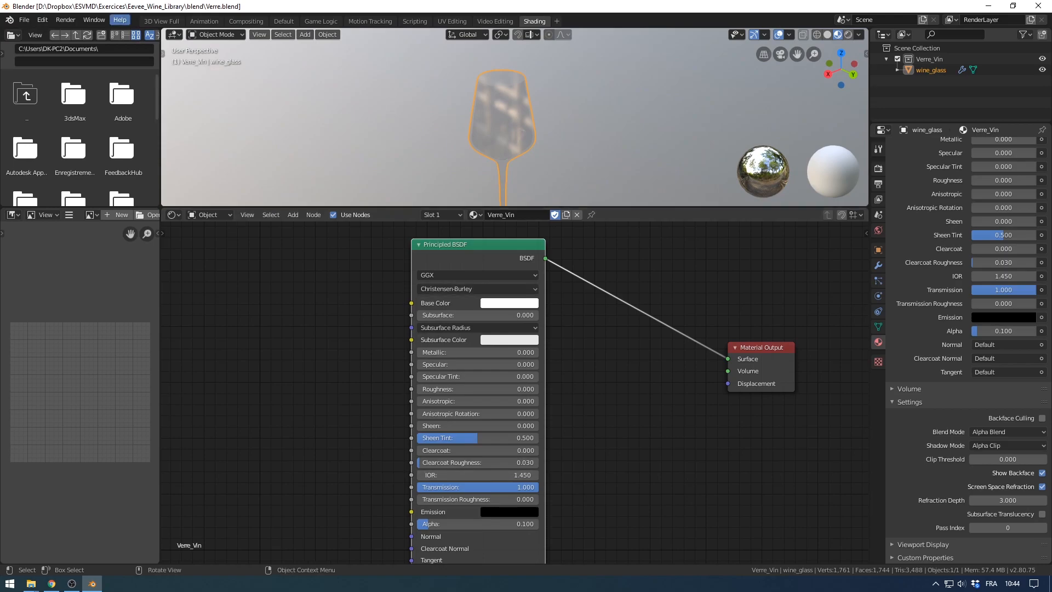
# Step: Open the recent file Wine_Library_v4.blend and switch the 3D viewport to rendered shading
pyautogui.click(24, 19)
pyautogui.moveTo(50, 54)
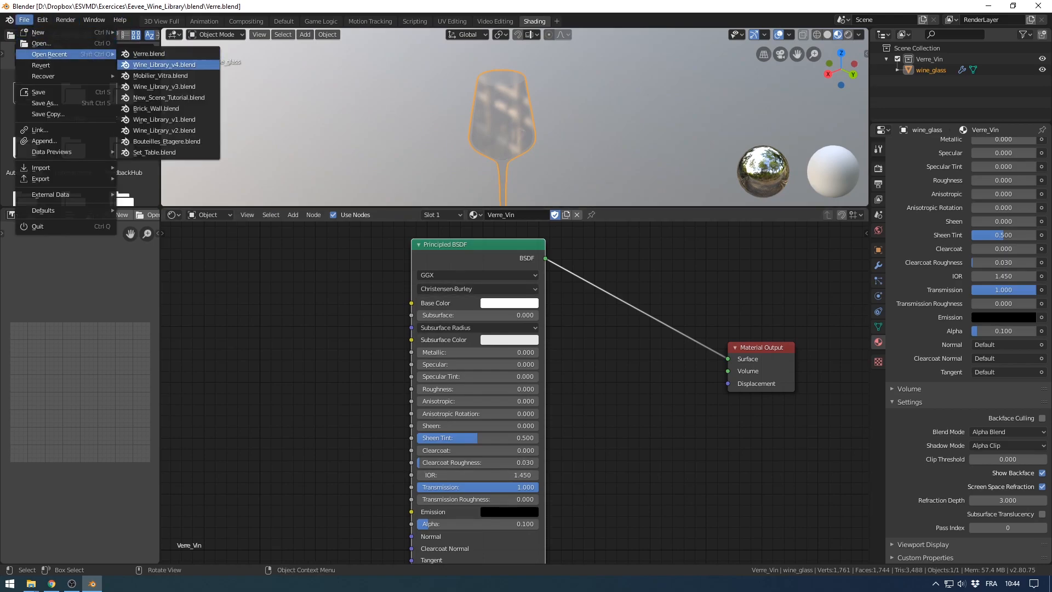
pyautogui.click(159, 64)
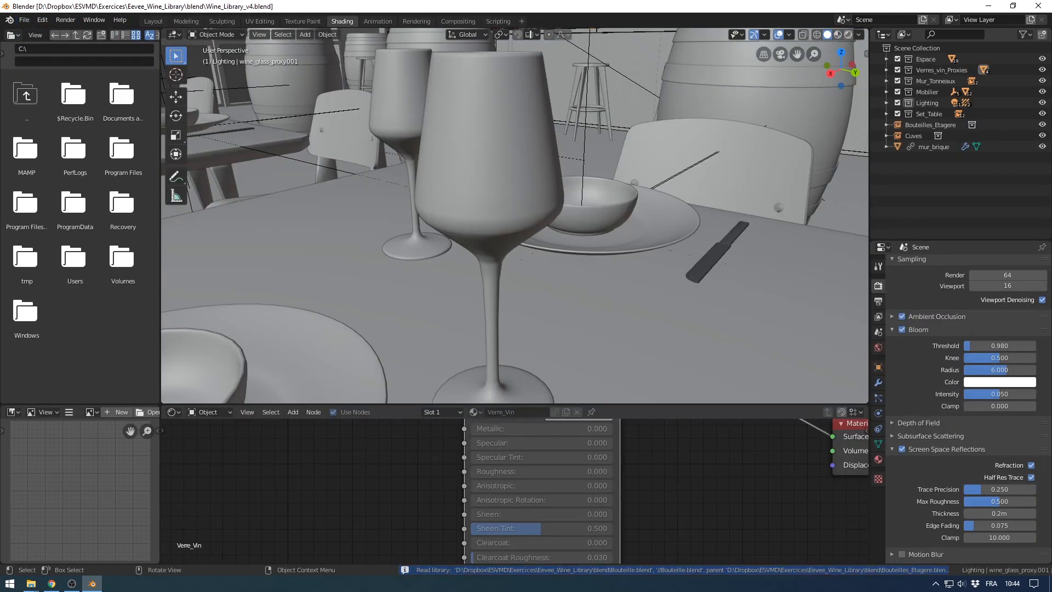
pyautogui.hotkey('shift', 'z')
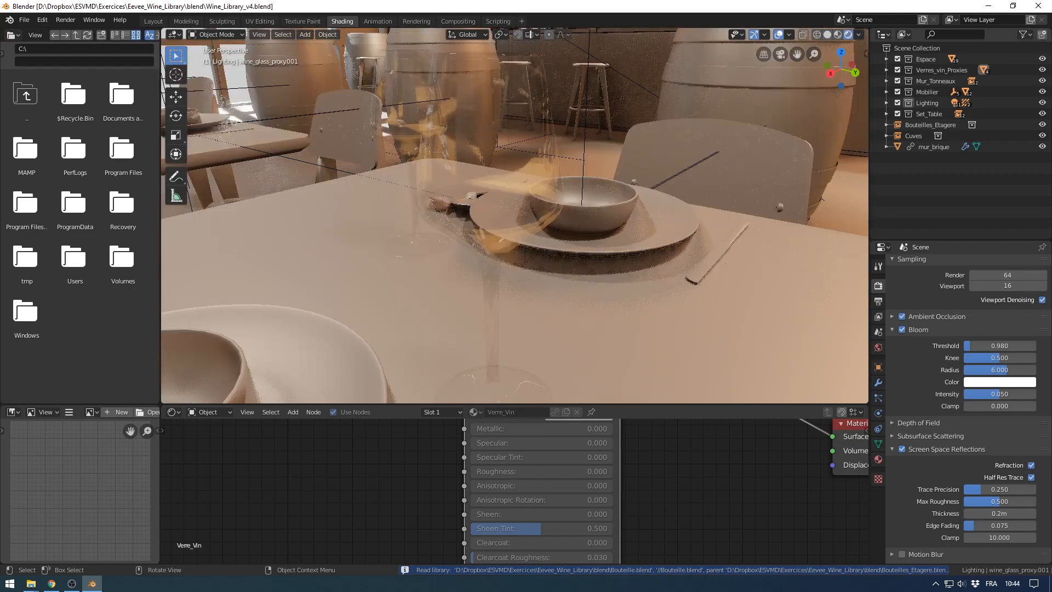
pyautogui.scroll(-5, 515, 216)
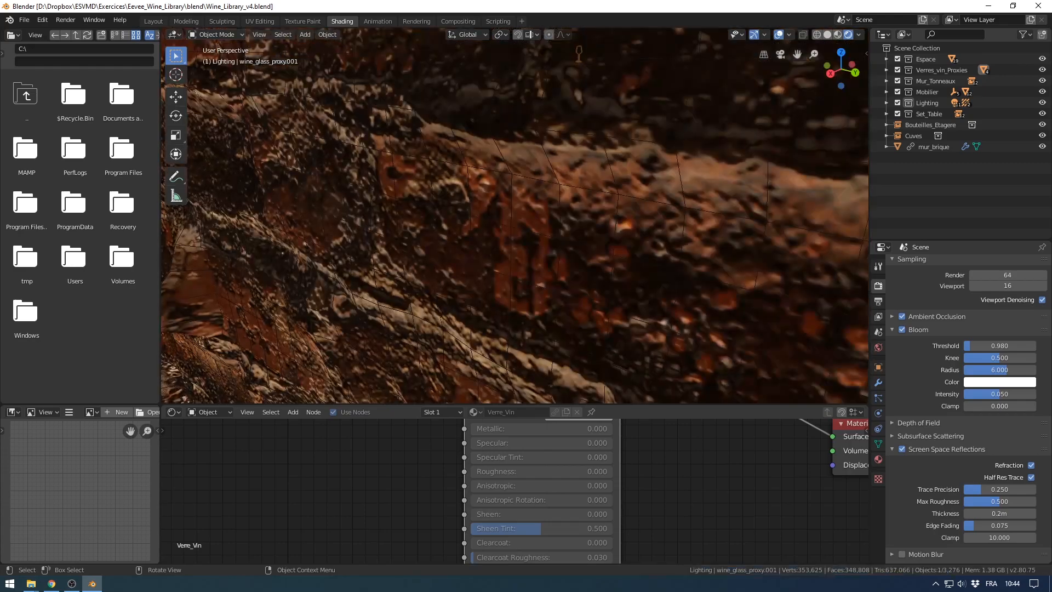
pyautogui.scroll(3, 515, 216)
pyautogui.moveTo(515, 215); pyautogui.dragTo(487, 214, button='middle')
pyautogui.scroll(1, 515, 216)
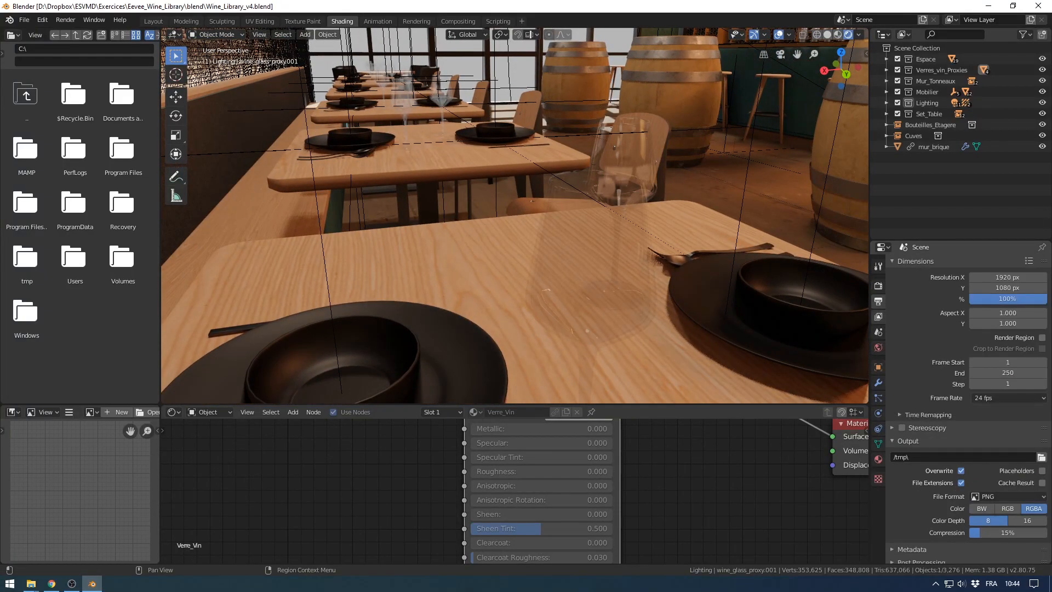
# Step: Check the Eevee Screen Space Reflections settings, switching Refraction off and back on to compare the wine glasses
pyautogui.click(879, 316)
pyautogui.click(878, 286)
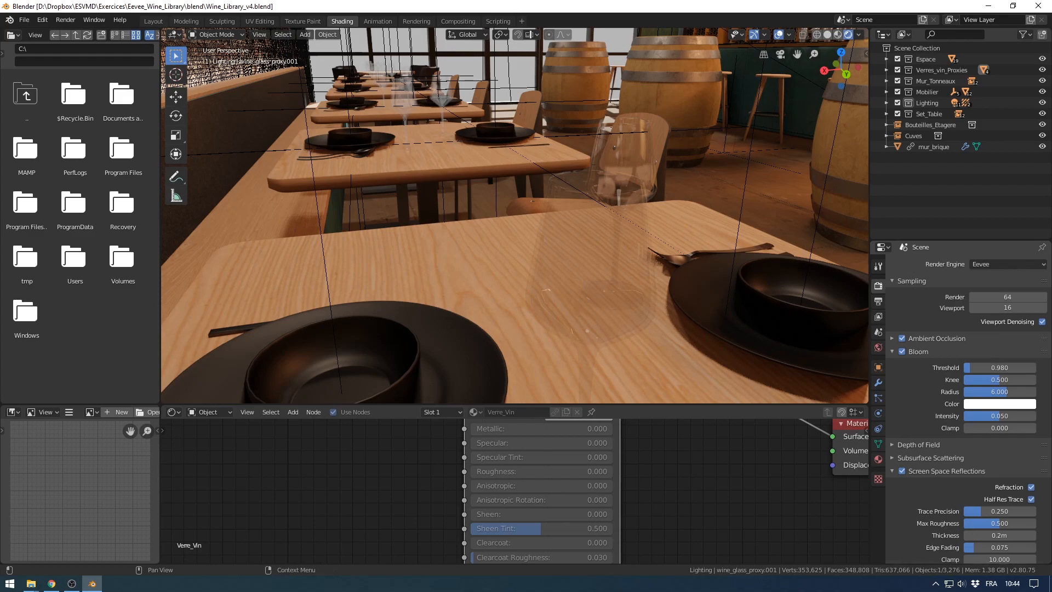
pyautogui.scroll(-4, 967, 411)
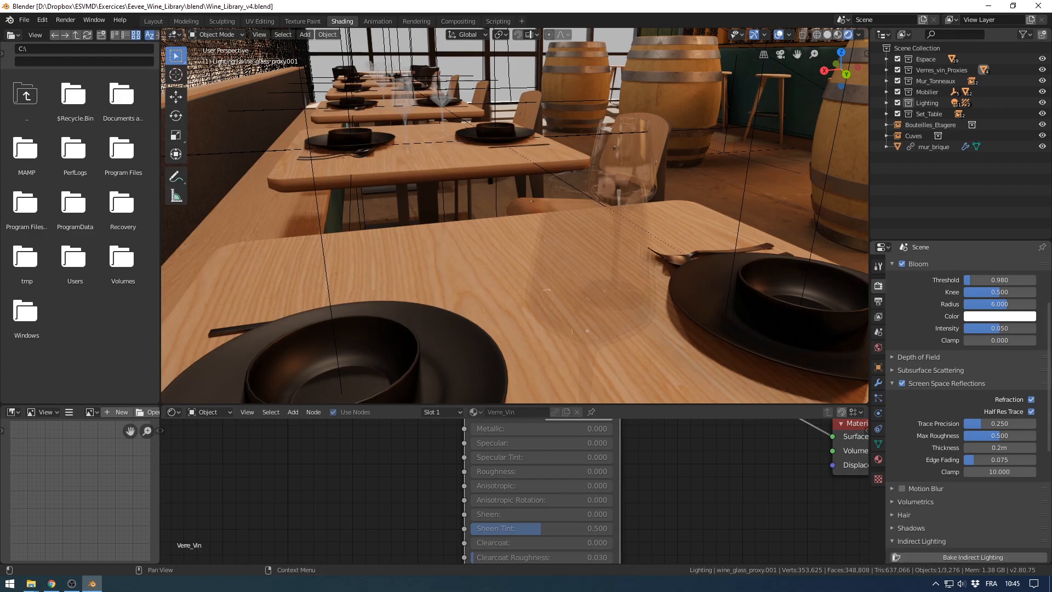
pyautogui.click(1031, 399)
pyautogui.click(1031, 400)
pyautogui.moveTo(526, 219); pyautogui.dragTo(515, 219, button='middle')
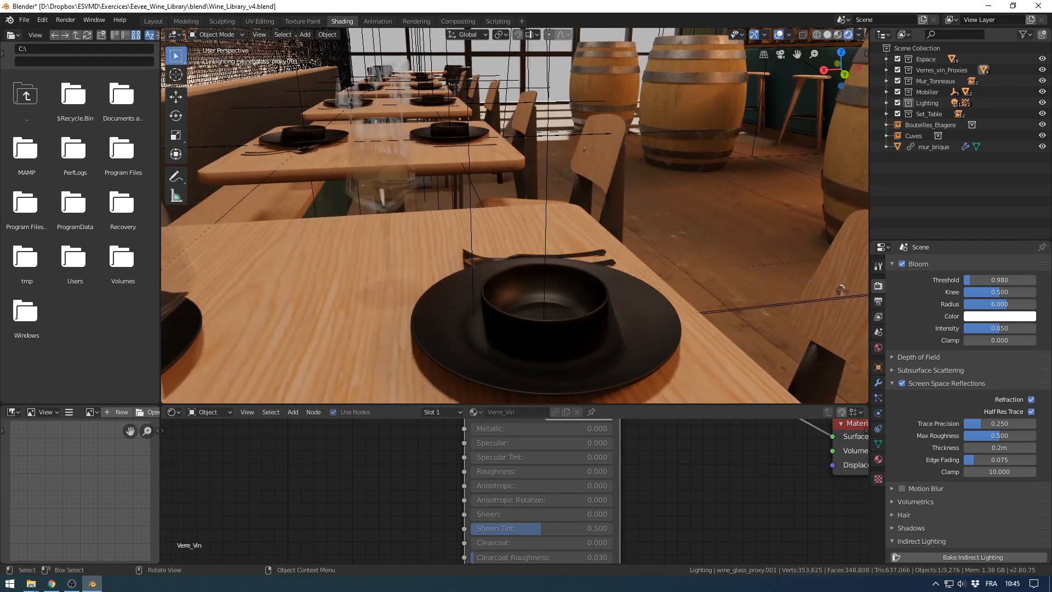
# Step: Examine the rendered interior from the set tables across to the bar counter, stools and barrels
pyautogui.scroll(4, 515, 219)
pyautogui.keyDown('shift'); pyautogui.moveTo(570, 208); pyautogui.dragTo(493, 252, button='middle'); pyautogui.keyUp('shift')
pyautogui.scroll(-3, 515, 220)
pyautogui.scroll(3, 515, 219)
pyautogui.keyDown('shift'); pyautogui.moveTo(603, 219); pyautogui.dragTo(351, 230, button='middle'); pyautogui.keyUp('shift')
pyautogui.moveTo(493, 209); pyautogui.dragTo(466, 236, button='middle')
pyautogui.keyDown('shift'); pyautogui.moveTo(548, 208); pyautogui.dragTo(526, 205, button='middle'); pyautogui.keyUp('shift')
pyautogui.scroll(-3, 526, 219)
pyautogui.scroll(2, 526, 220)
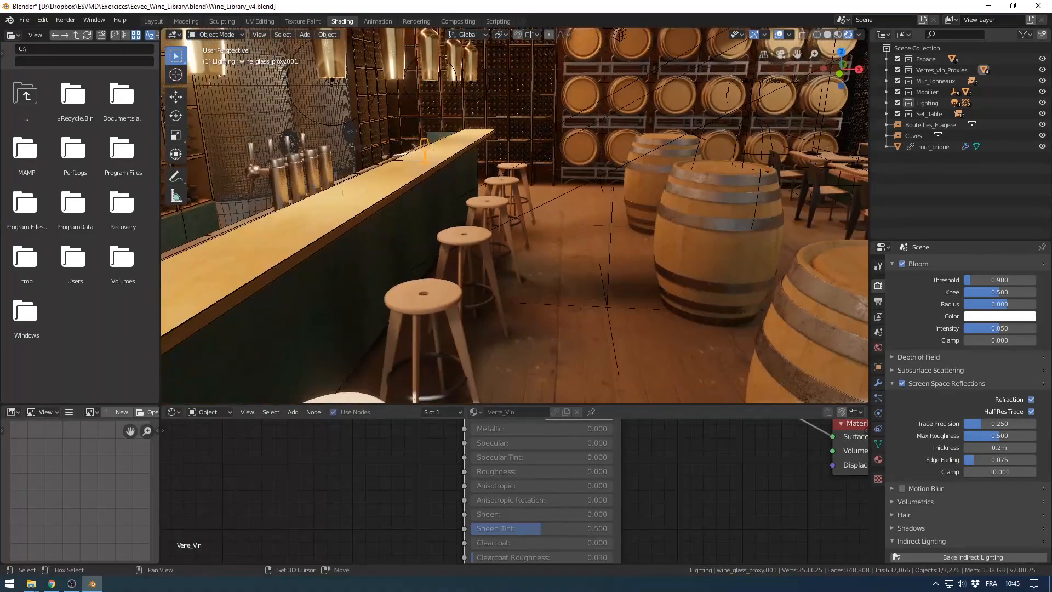
# Step: Show the Eevee Shadows settings and inspect the lighting along the bar and through the entrance
pyautogui.scroll(-3, 969, 408)
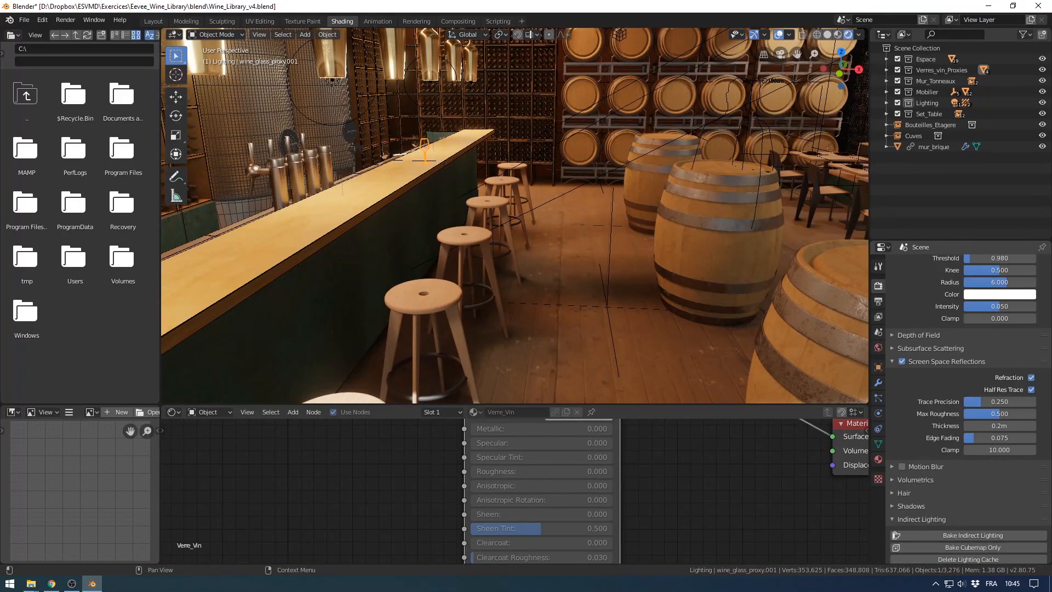
pyautogui.click(911, 462)
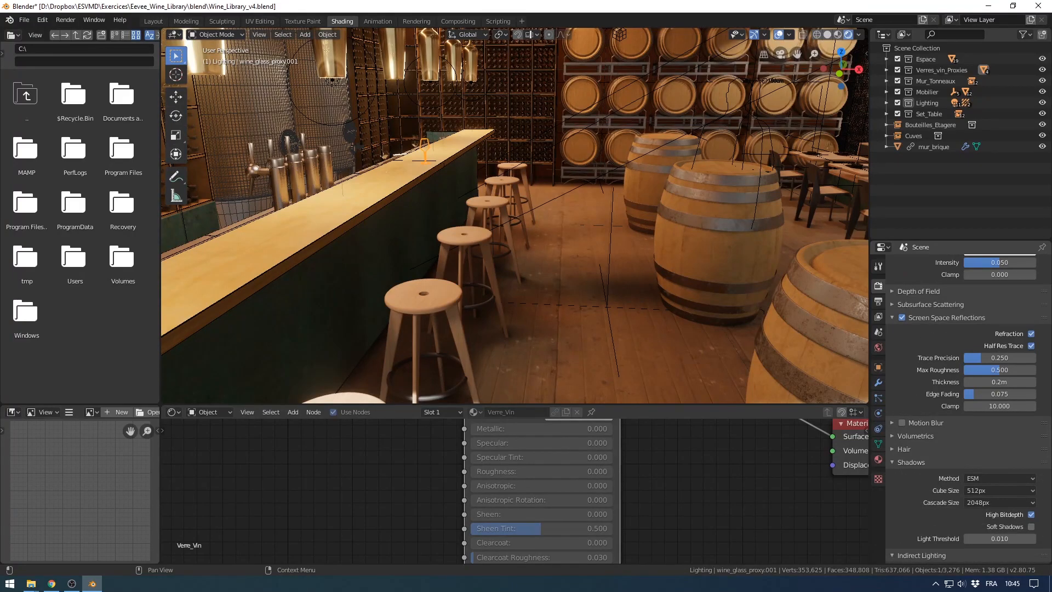
pyautogui.keyDown('shift'); pyautogui.moveTo(548, 263); pyautogui.dragTo(594, 272, button='middle'); pyautogui.keyUp('shift')
pyautogui.scroll(-2, 553, 246)
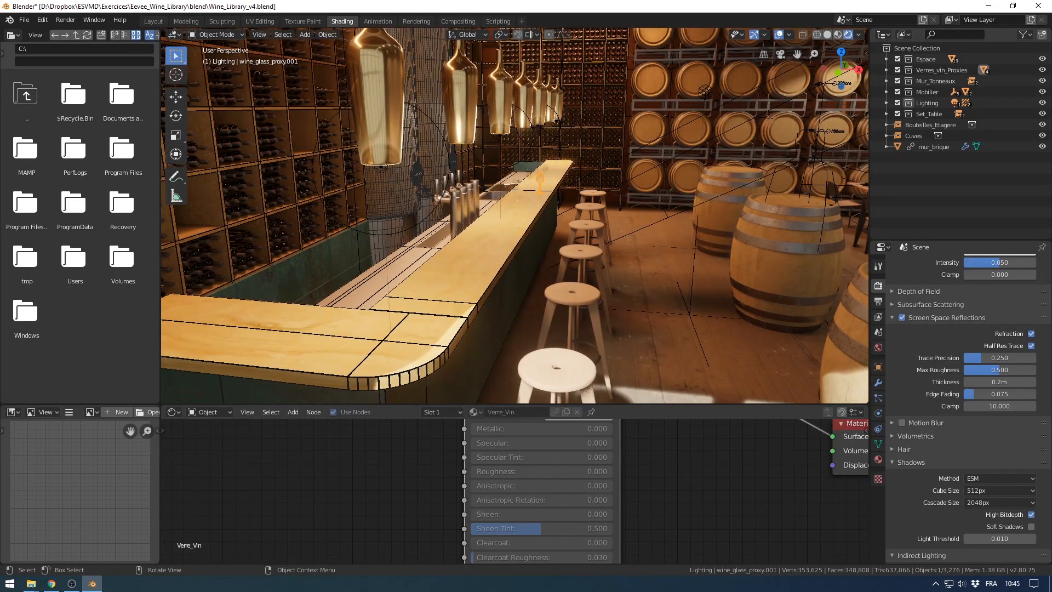
pyautogui.keyDown('shift'); pyautogui.moveTo(674, 258); pyautogui.dragTo(531, 242, button='middle'); pyautogui.keyUp('shift')
pyautogui.scroll(-3, 548, 252)
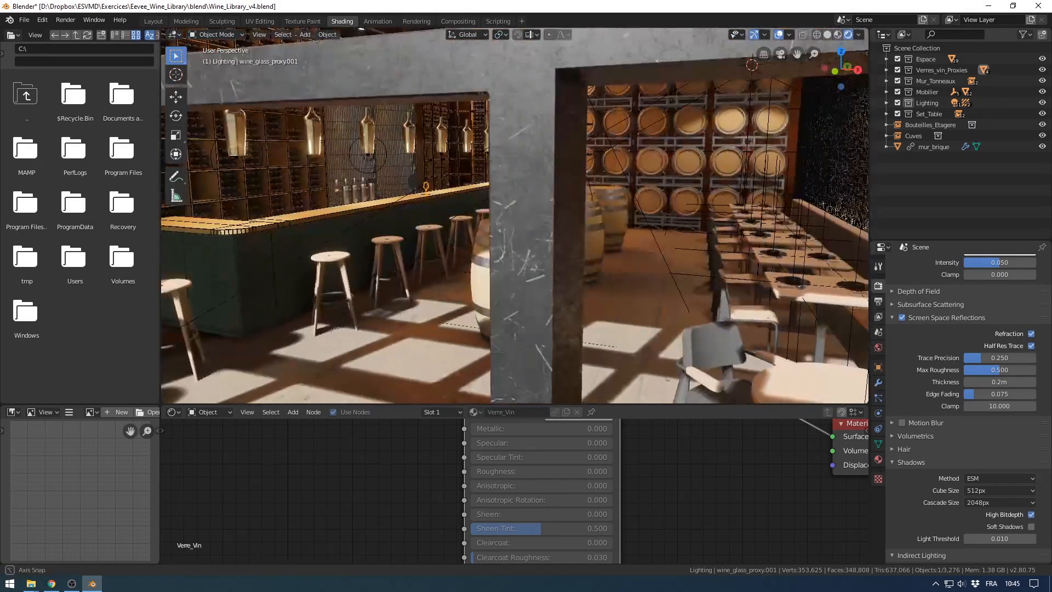
# Step: Hide the viewport overlays to view the clean interior from outside, and show them again
pyautogui.click(779, 34)
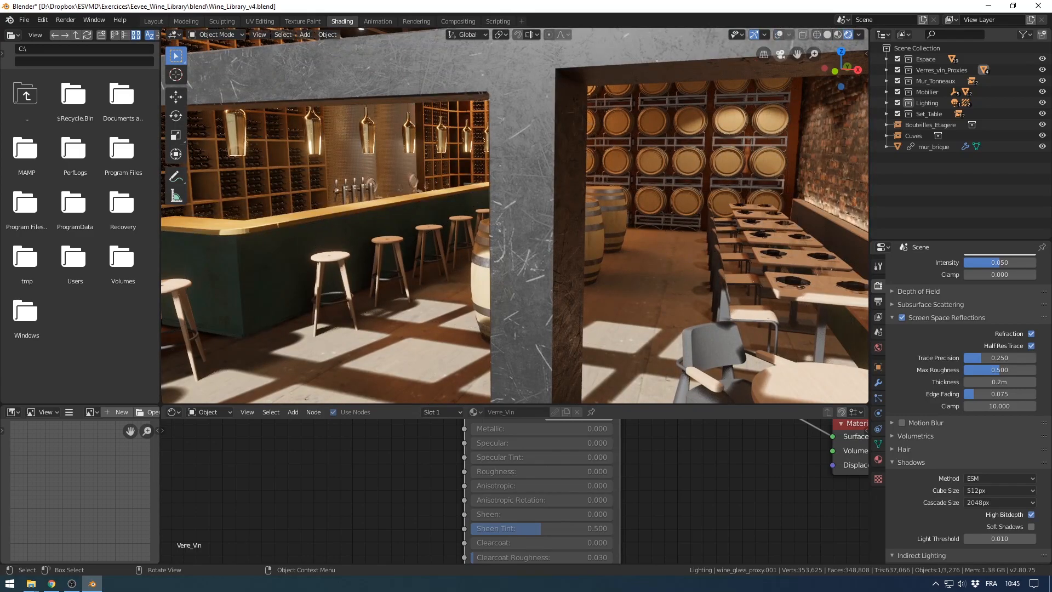
pyautogui.keyDown('shift'); pyautogui.moveTo(548, 192); pyautogui.dragTo(740, 170, button='middle'); pyautogui.keyUp('shift')
pyautogui.scroll(-2, 583, 225)
pyautogui.click(779, 34)
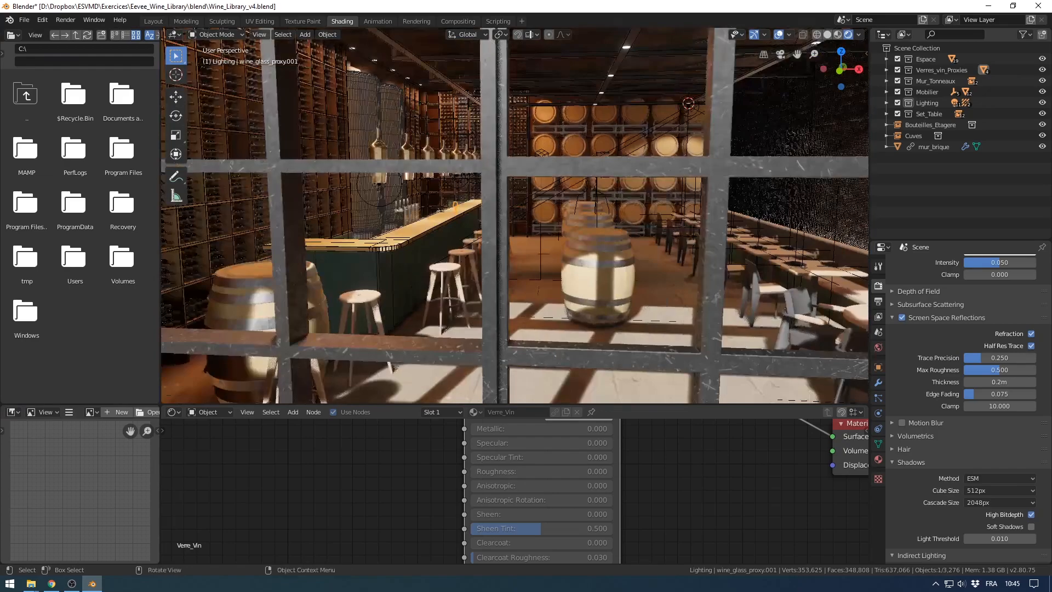
pyautogui.scroll(-5, 515, 214)
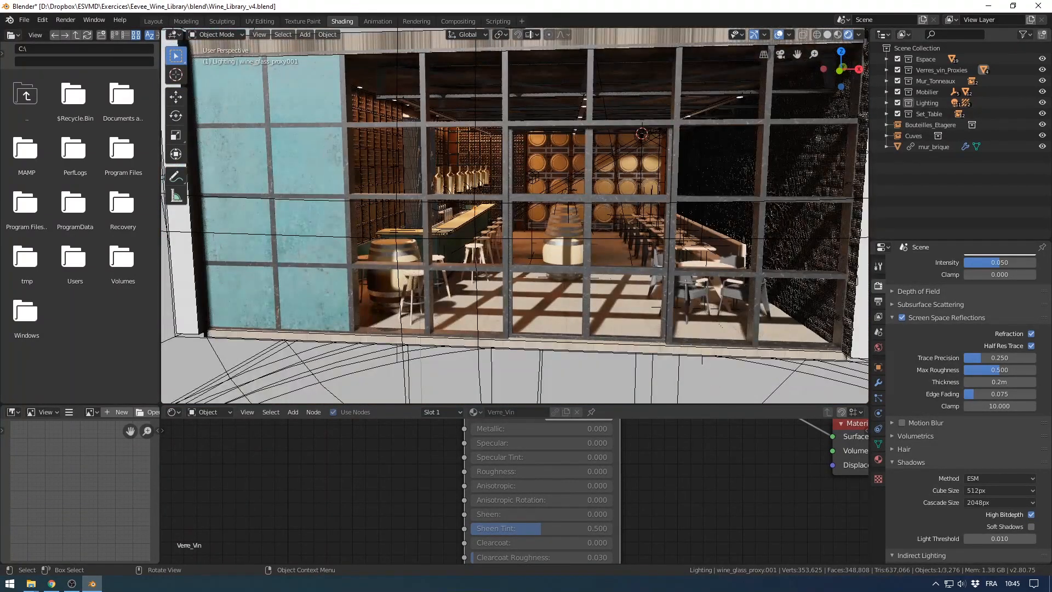
# Step: Expand the Lighting collection and enlarge the Outliner so that all its lights and probes are listed
pyautogui.click(887, 103)
pyautogui.click(927, 103)
pyautogui.moveTo(956, 240); pyautogui.dragTo(957, 383)
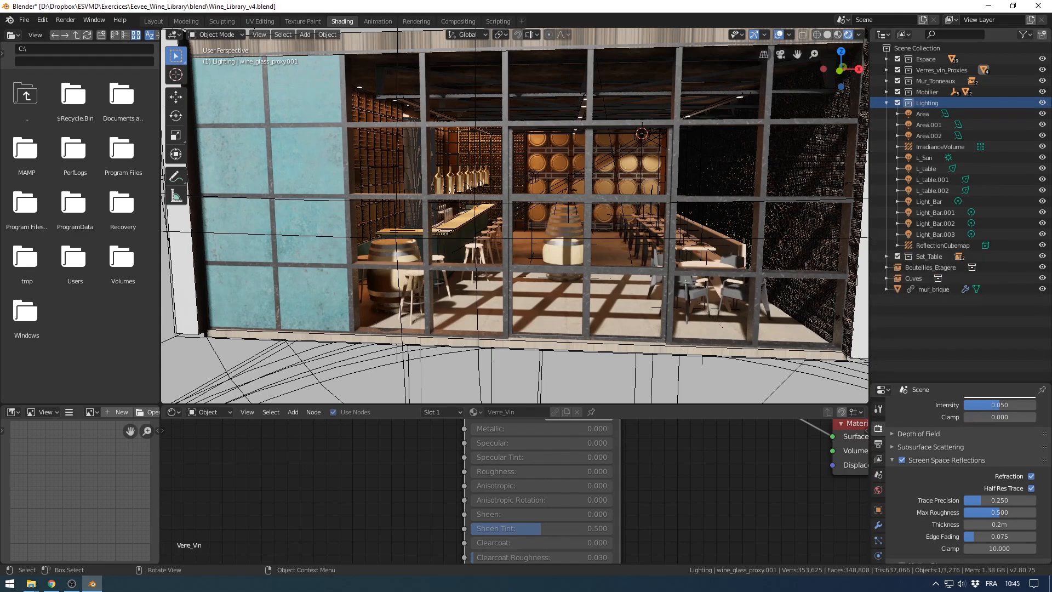
pyautogui.moveTo(526, 219); pyautogui.dragTo(502, 227, button='middle')
pyautogui.scroll(3, 501, 228)
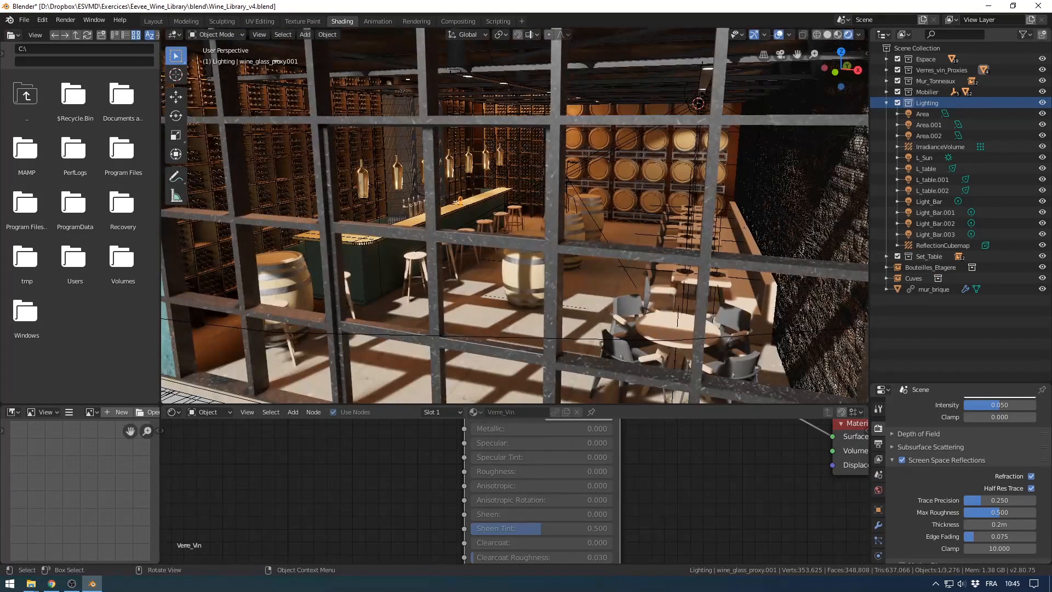
pyautogui.scroll(-5, 493, 493)
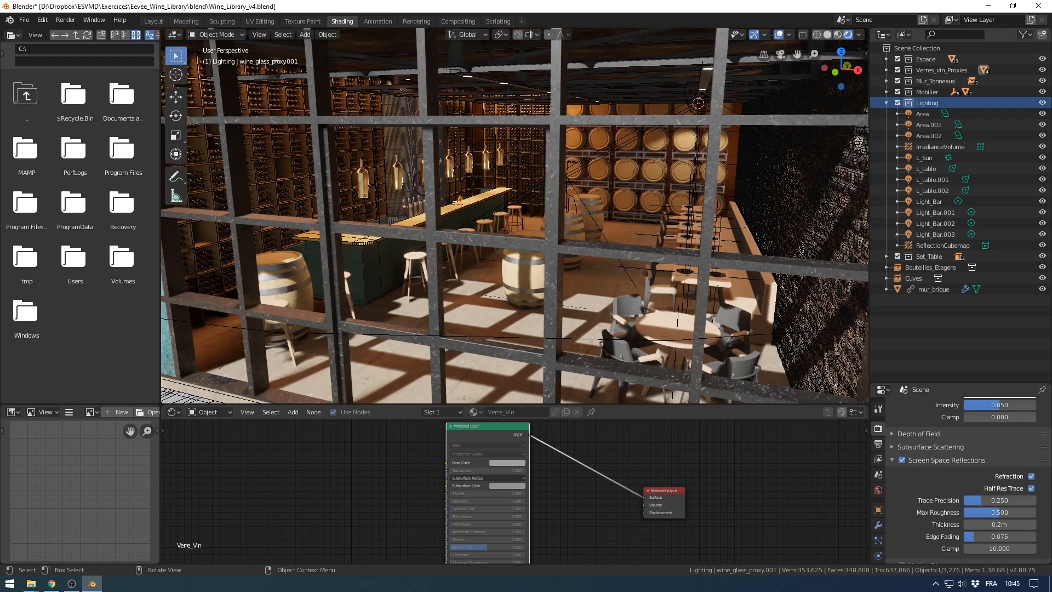
# Step: Toggle the 3D viewport's sidebar on and off and hide its toolbar
pyautogui.moveTo(515, 219); pyautogui.dragTo(443, 216, button='middle')
pyautogui.press('n')
pyautogui.press('n')
pyautogui.press('t')
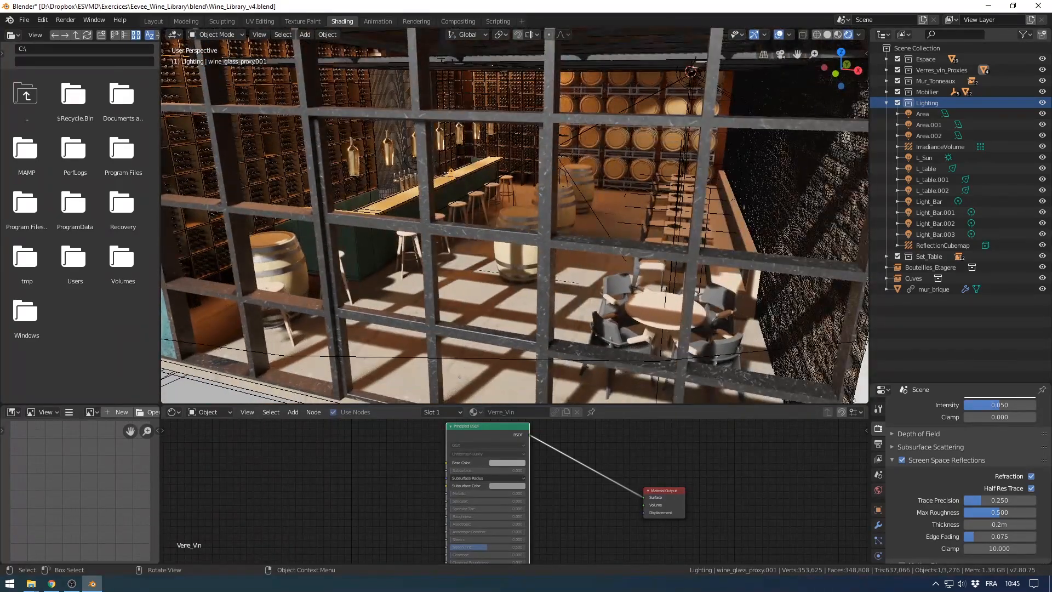